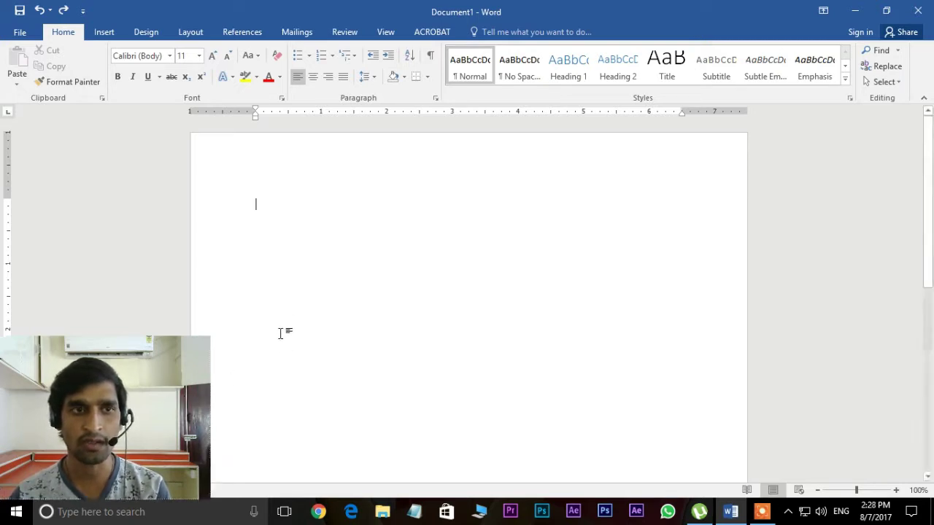
Generate five paragraphs (239 words) of sample text with =rand(), then view the Info page
click(18, 33)
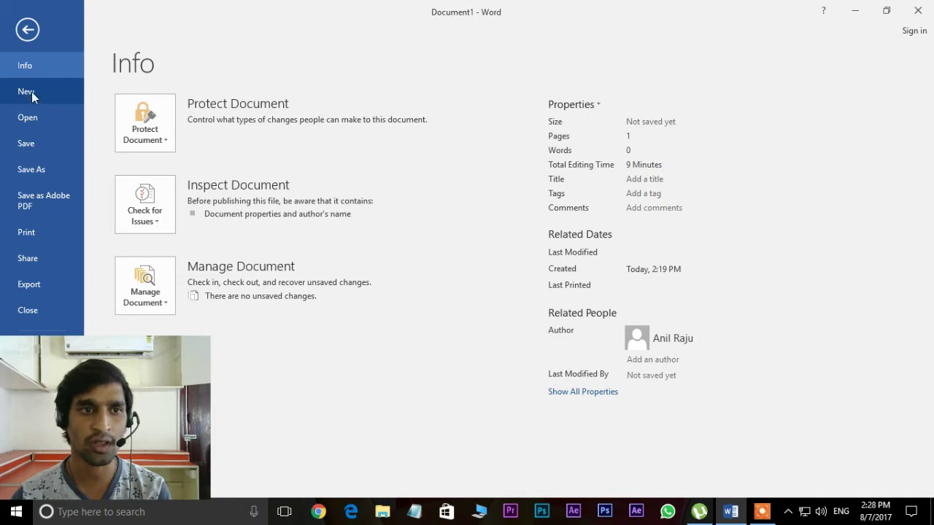
click(27, 29)
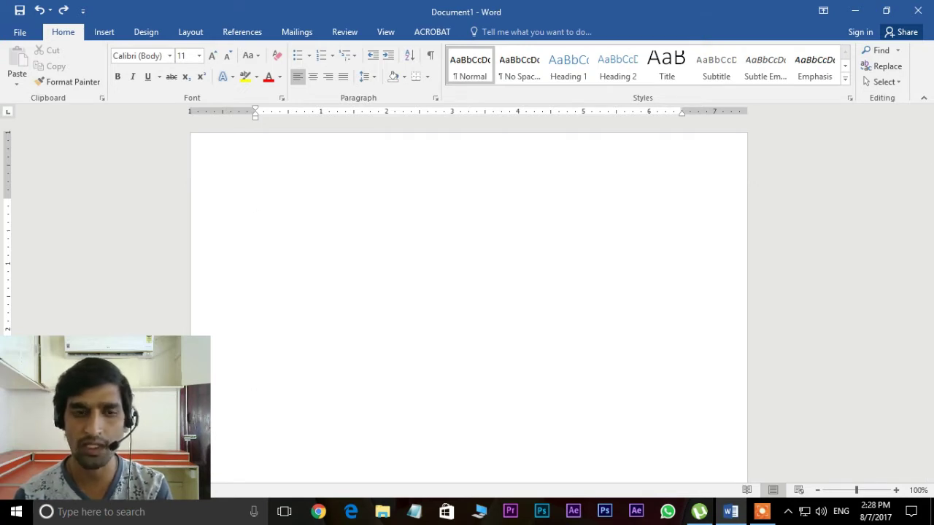
text(=rand()
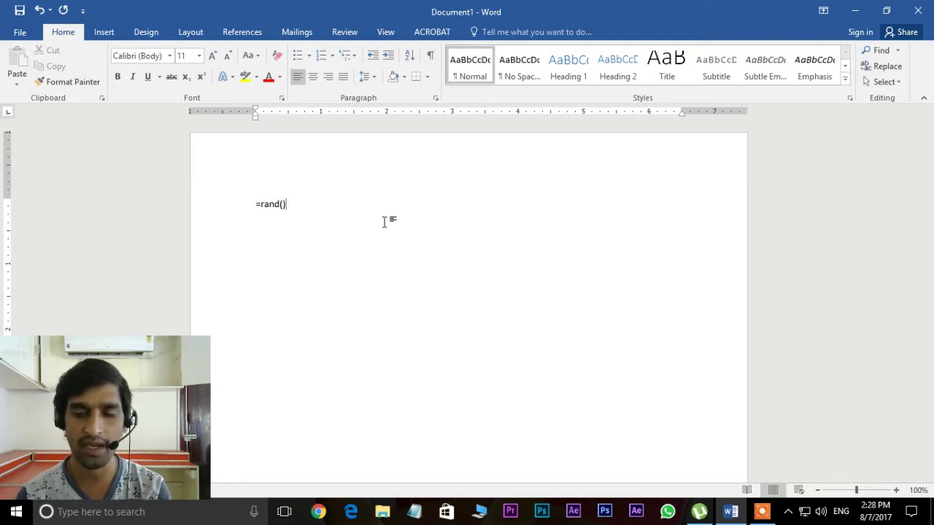
key(Return)
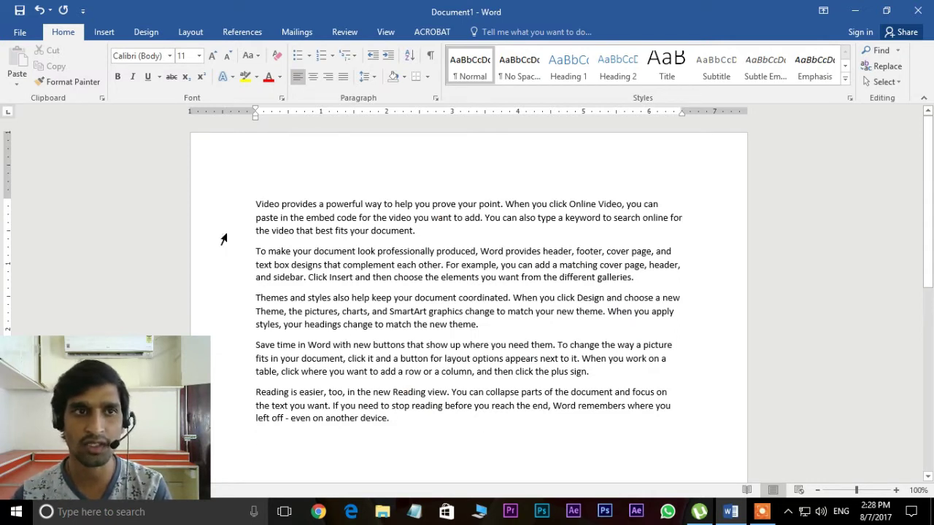
click(20, 32)
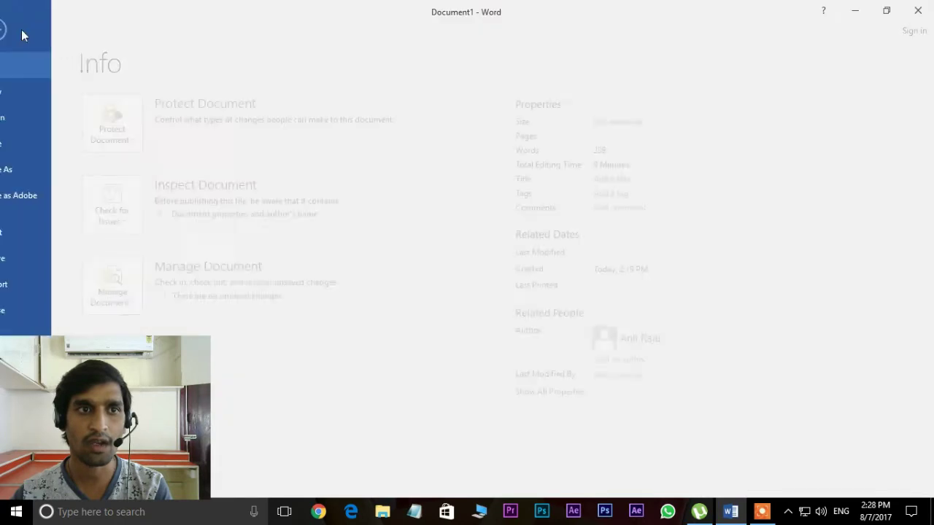
Create blank Document3, briefly restore its window to reveal Document1, then maximize it again
click(39, 93)
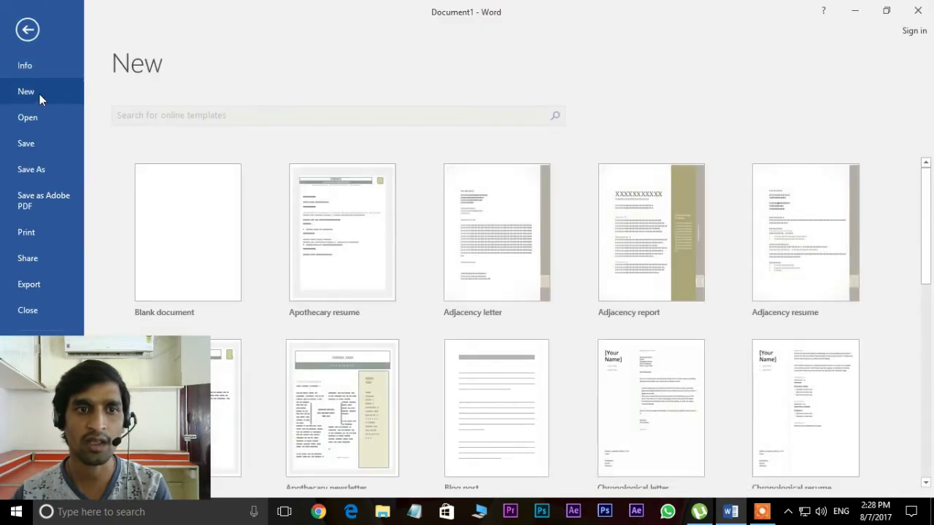
click(203, 275)
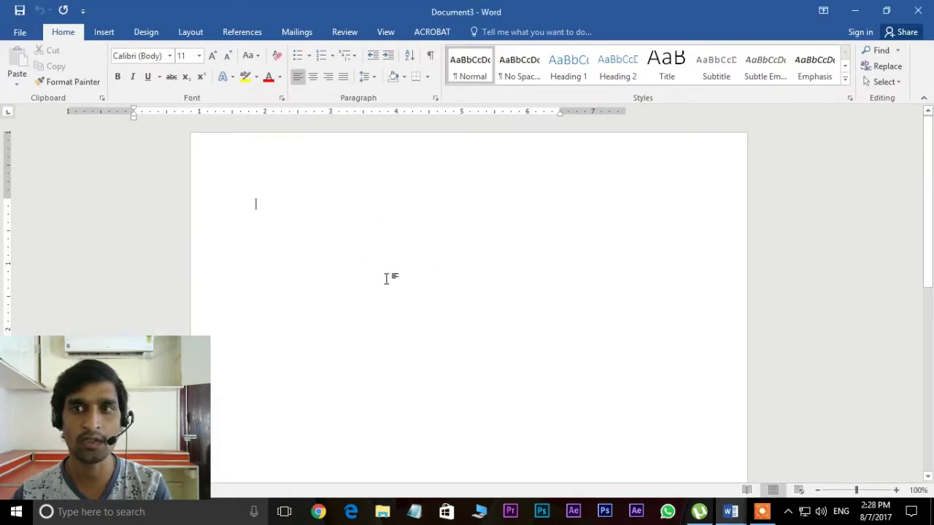
click(887, 16)
drag(532, 58, 542, 258)
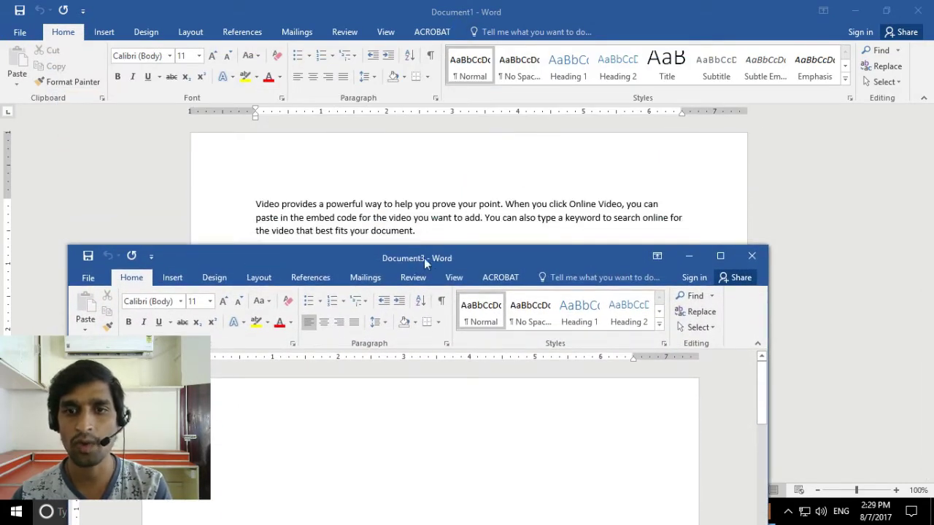
click(720, 257)
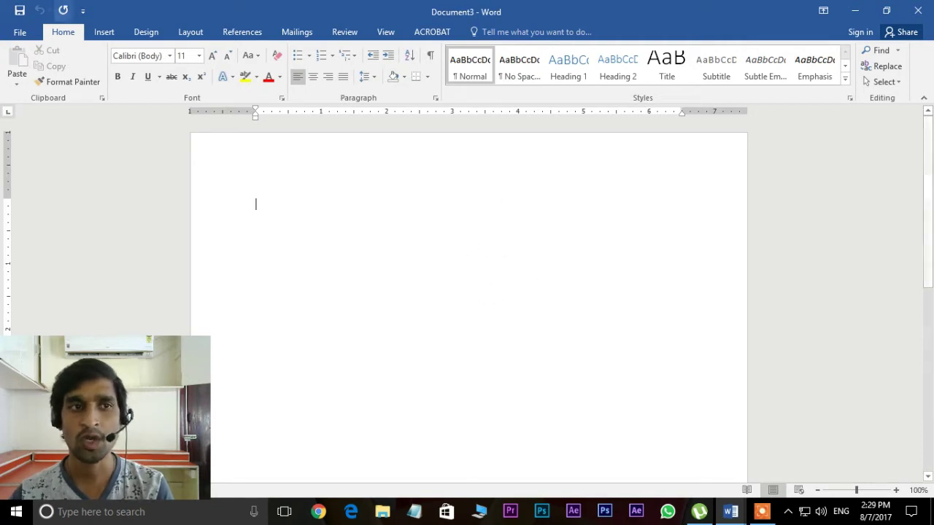
click(20, 32)
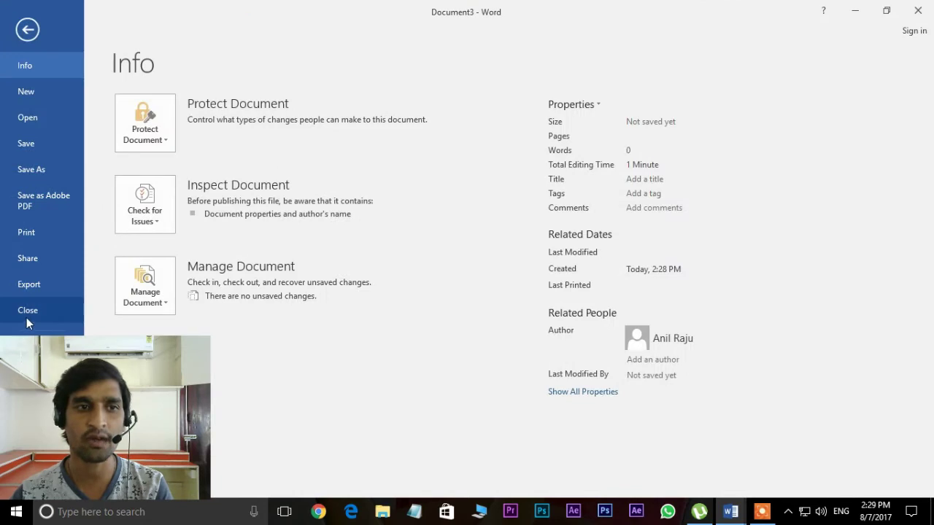
click(27, 29)
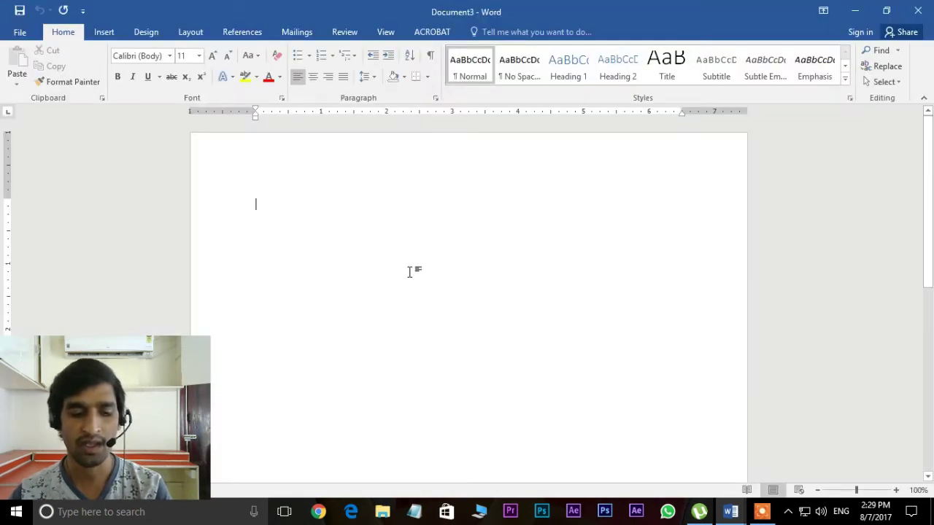
Switch to Document1, create blank Document4 with Ctrl+N, and return to Document1
key(ctrl+w)
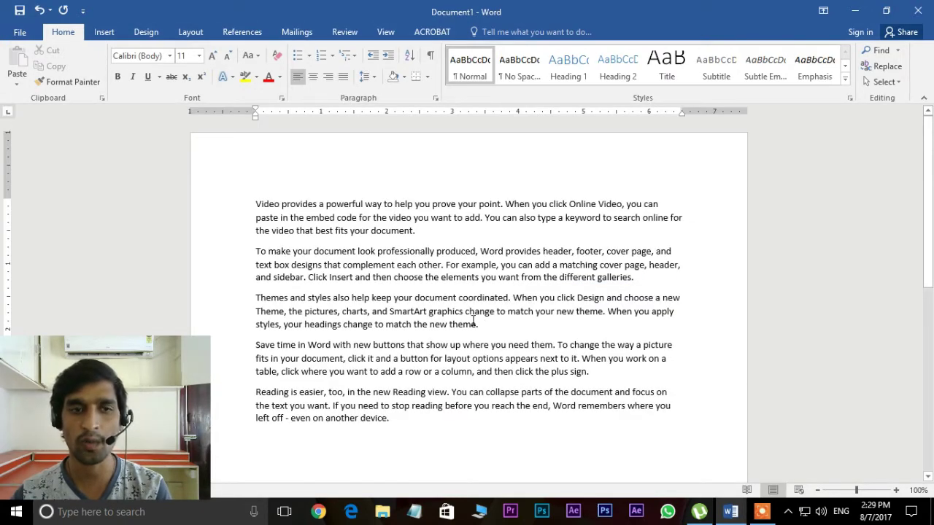
click(20, 32)
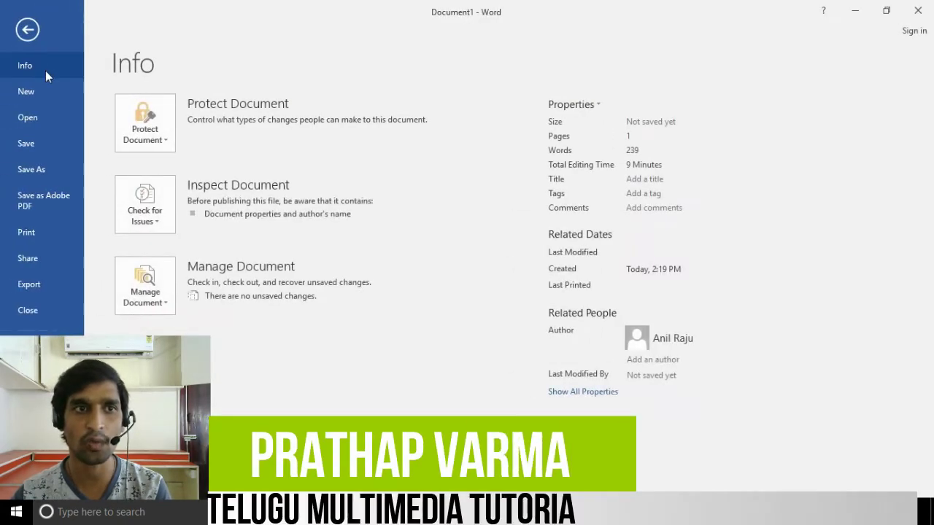
click(30, 34)
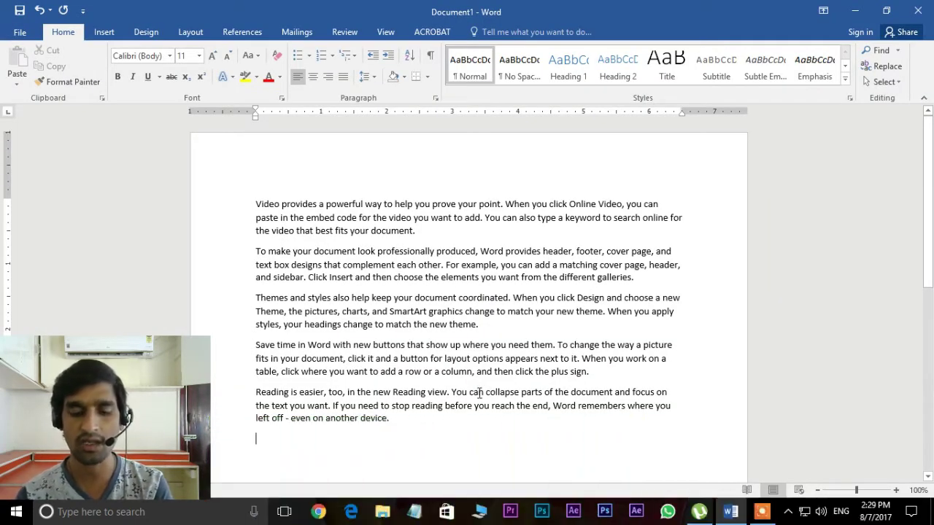
key(ctrl+n)
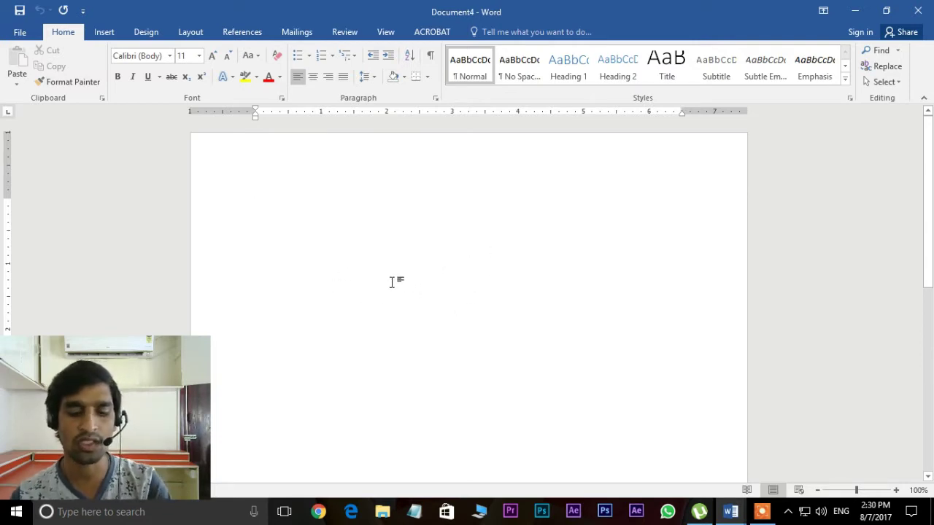
key(ctrl+w)
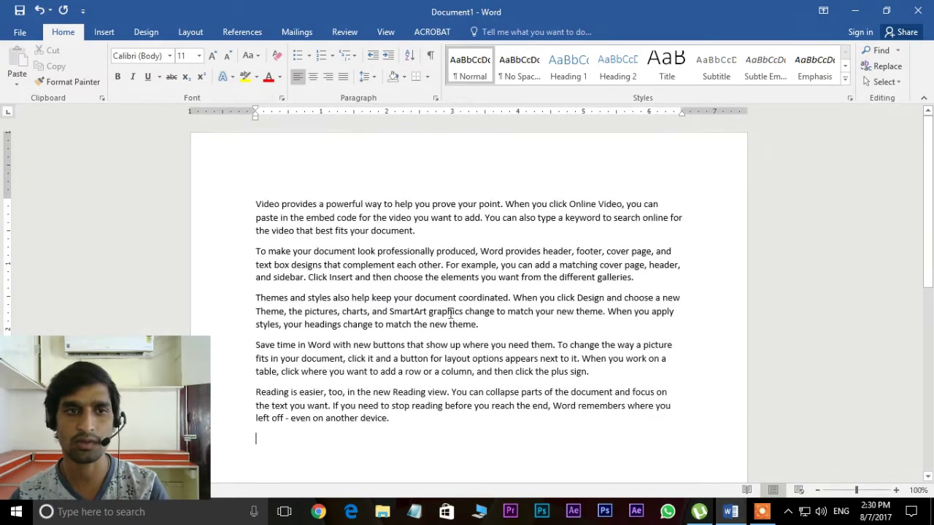
In the Save As dialog, create a new folder named 'ms office' on drive F:
click(18, 33)
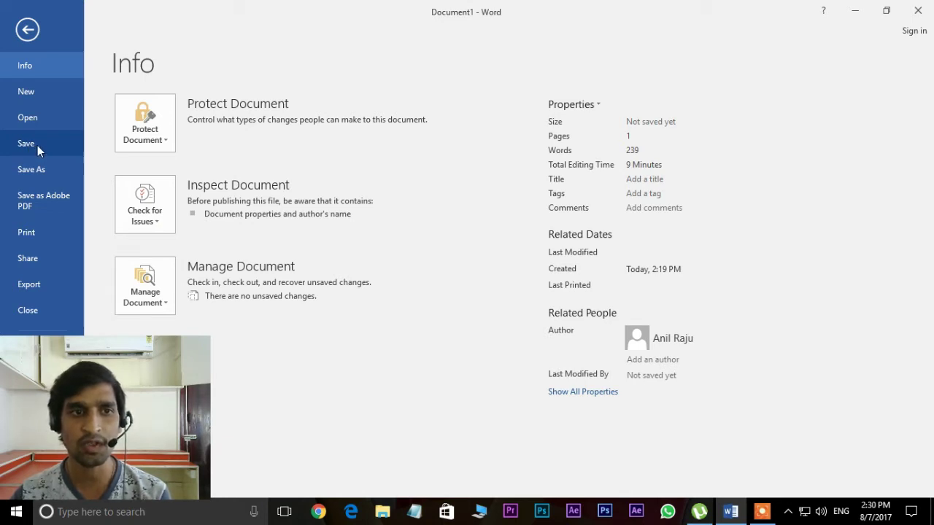
click(32, 145)
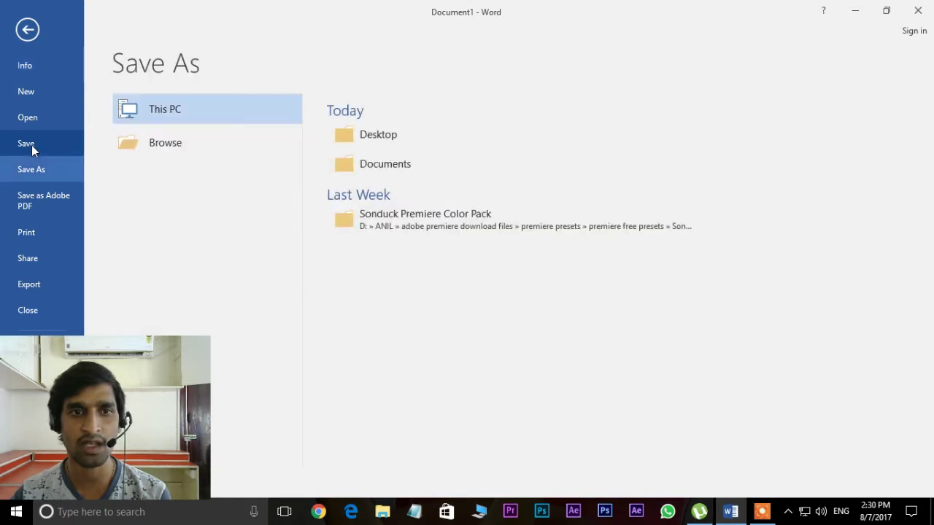
click(167, 146)
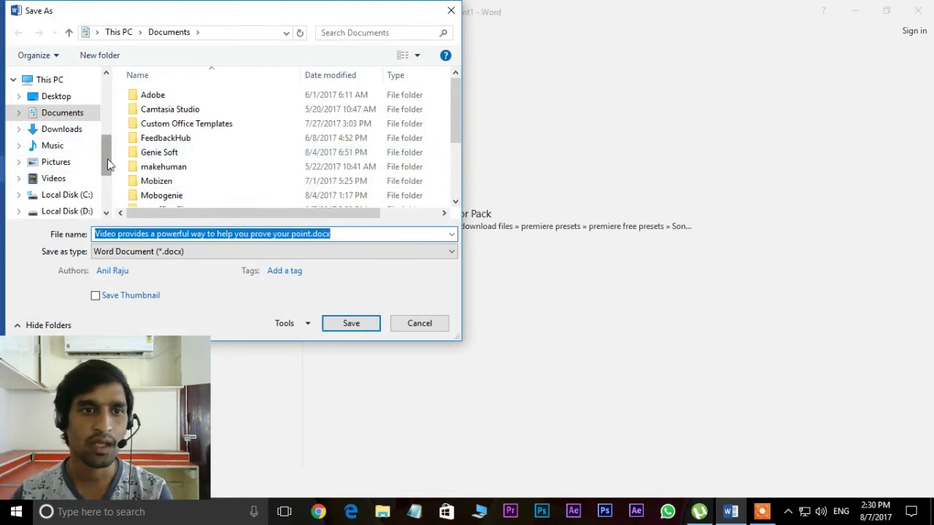
drag(105, 161, 104, 178)
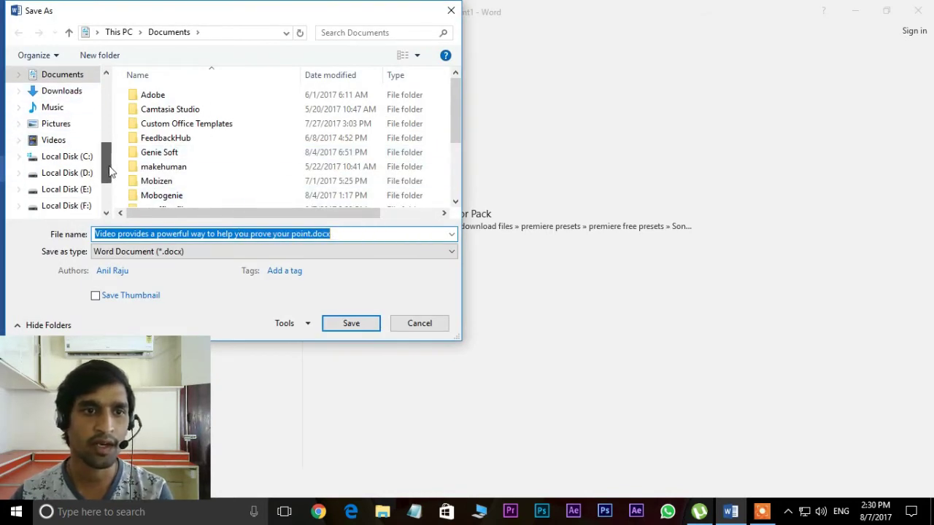
click(81, 191)
click(83, 206)
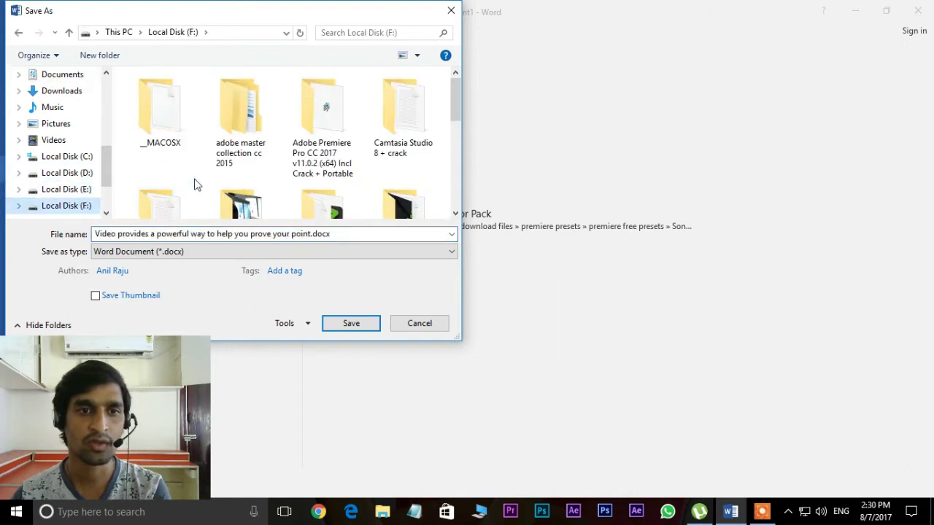
right_click(197, 174)
mouse_move(227, 319)
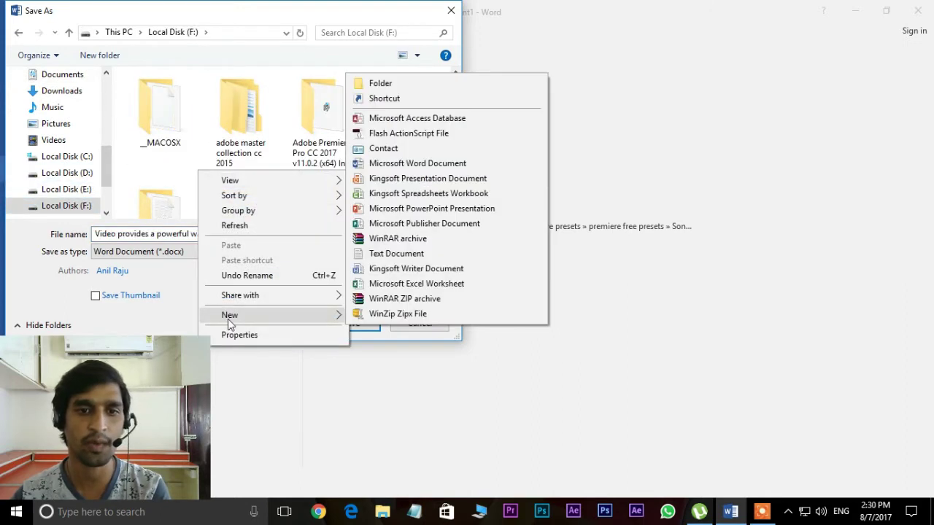
click(370, 87)
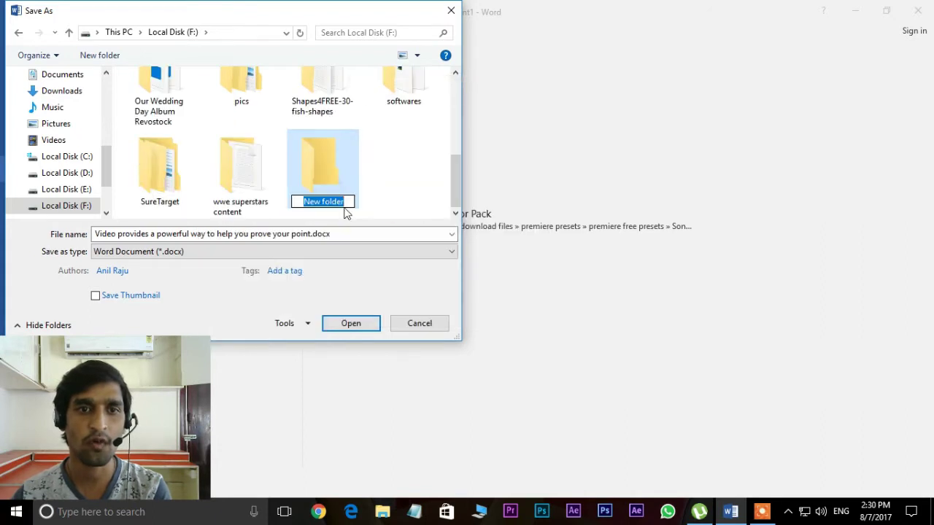
text(ms)
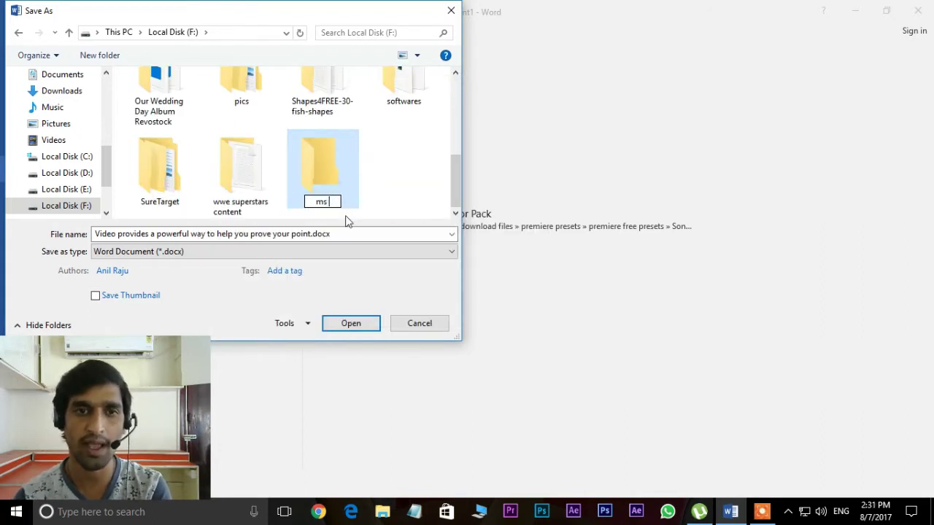
text( office)
key(Return)
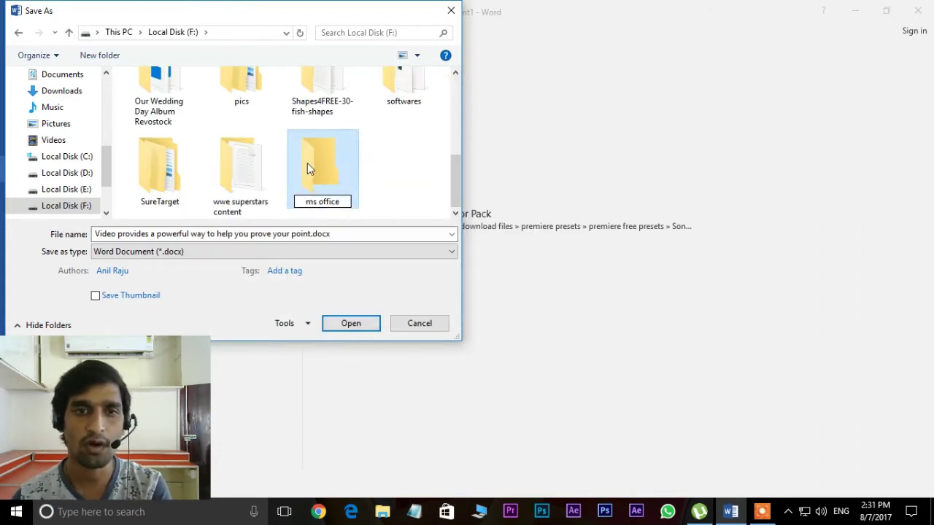
double_click(308, 162)
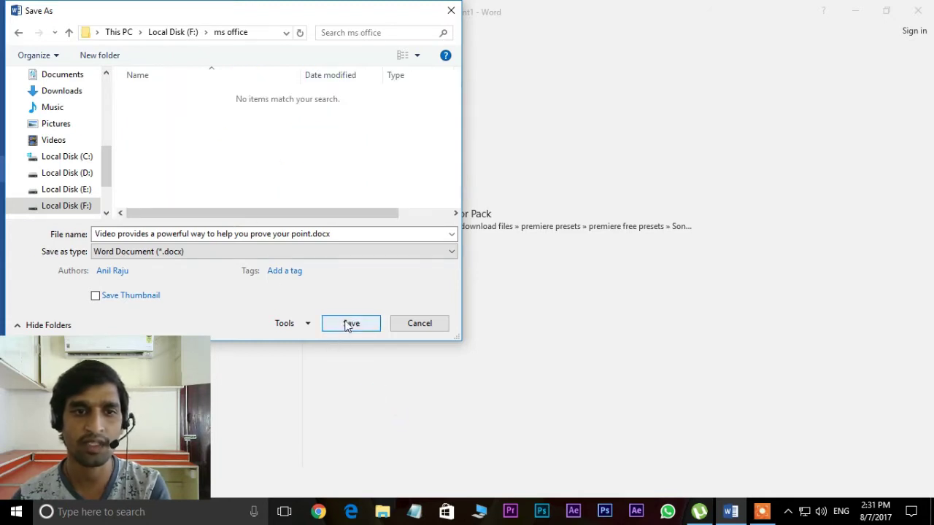
Save the document on the Desktop with the file name 'pratice work'
drag(107, 171, 101, 88)
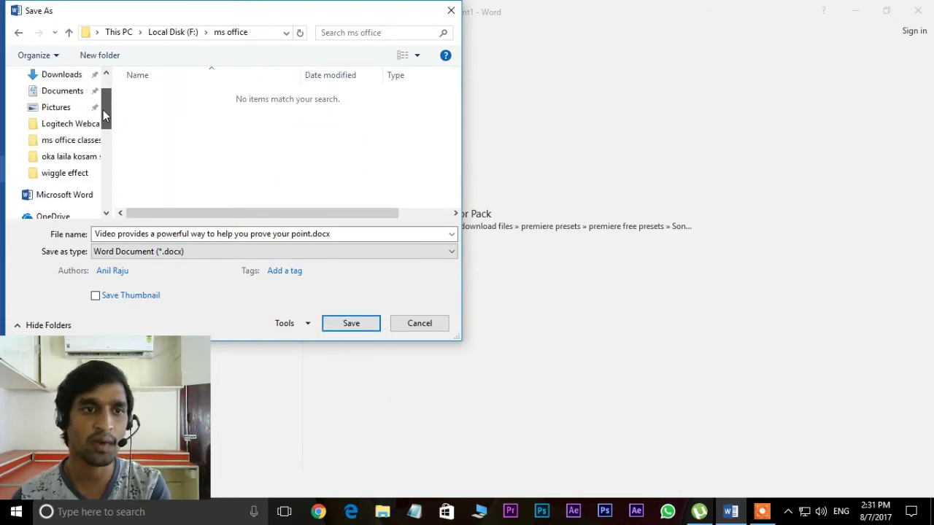
click(61, 104)
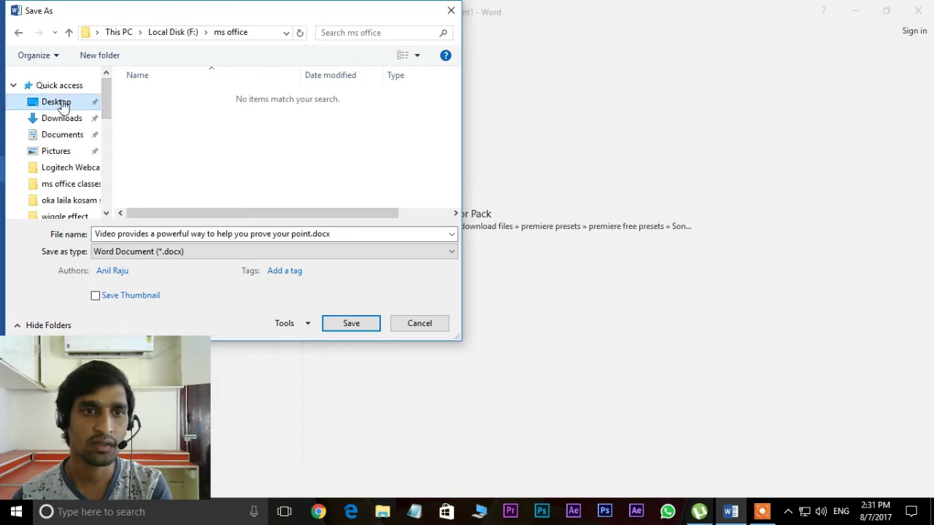
drag(365, 237, 159, 248)
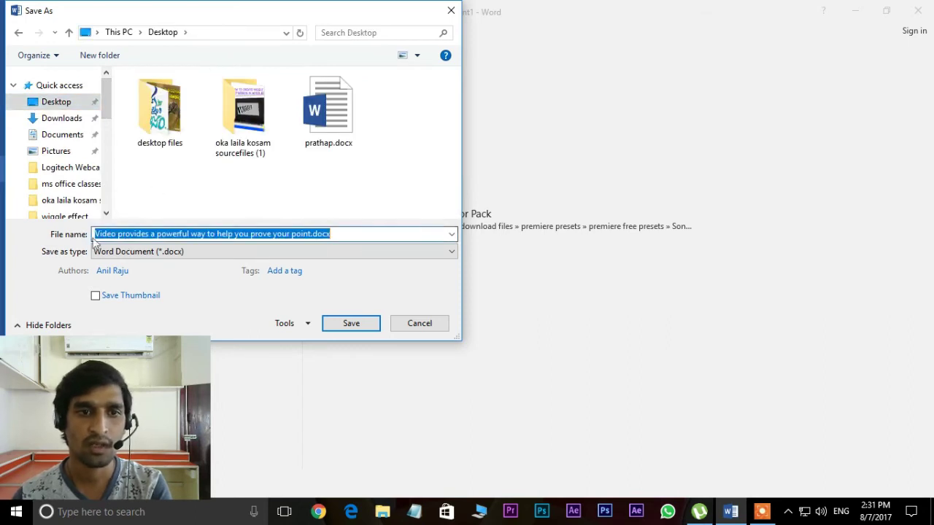
click(156, 233)
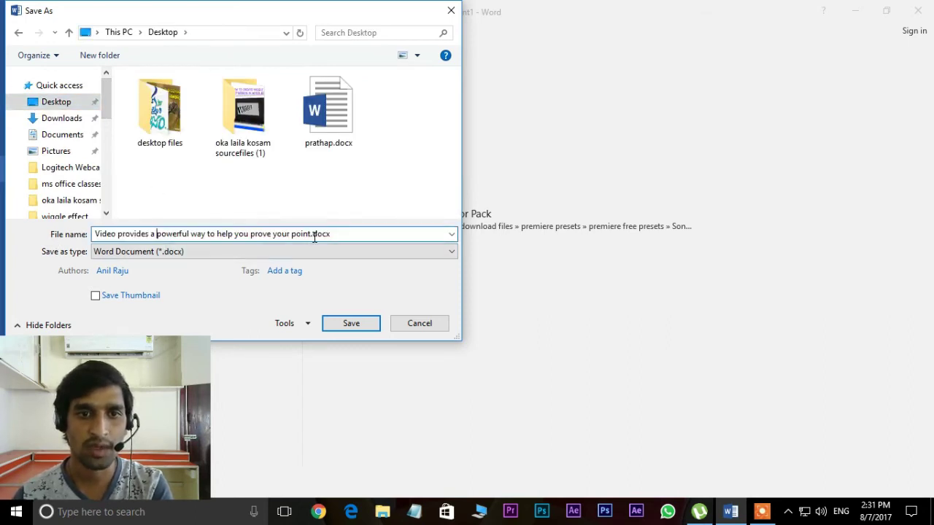
drag(312, 233, 94, 233)
text(prat)
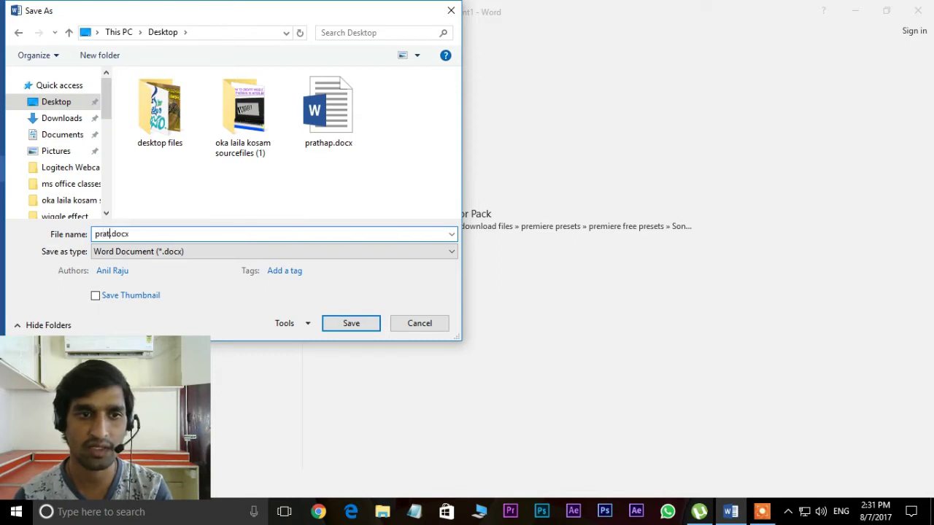
text(ice work)
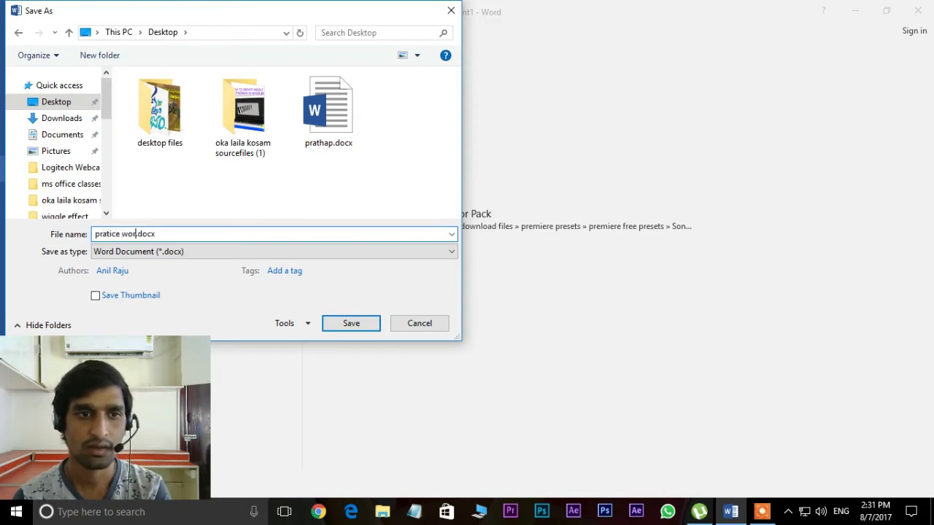
click(360, 325)
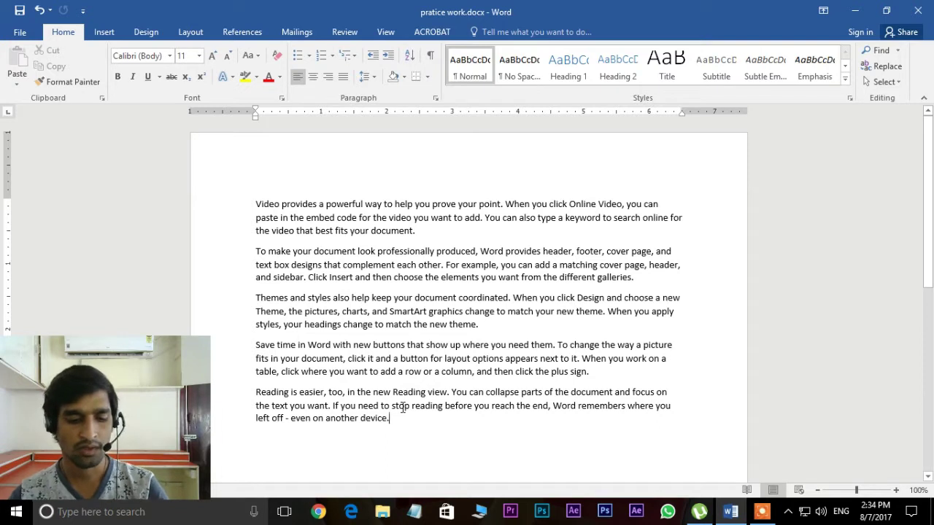
Close and reopen pratice work.docx from the Desktop, then quit Word and relaunch it from the desktop icon
key(ctrl+w)
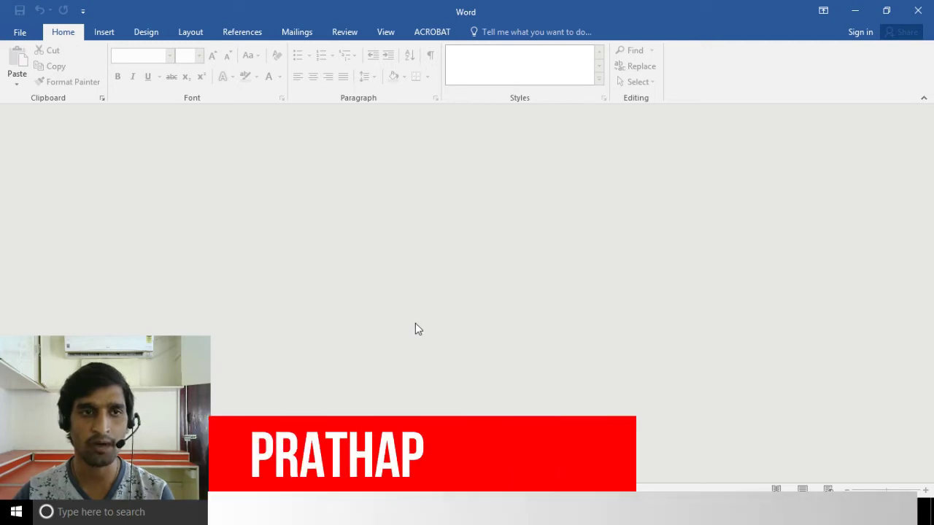
click(18, 31)
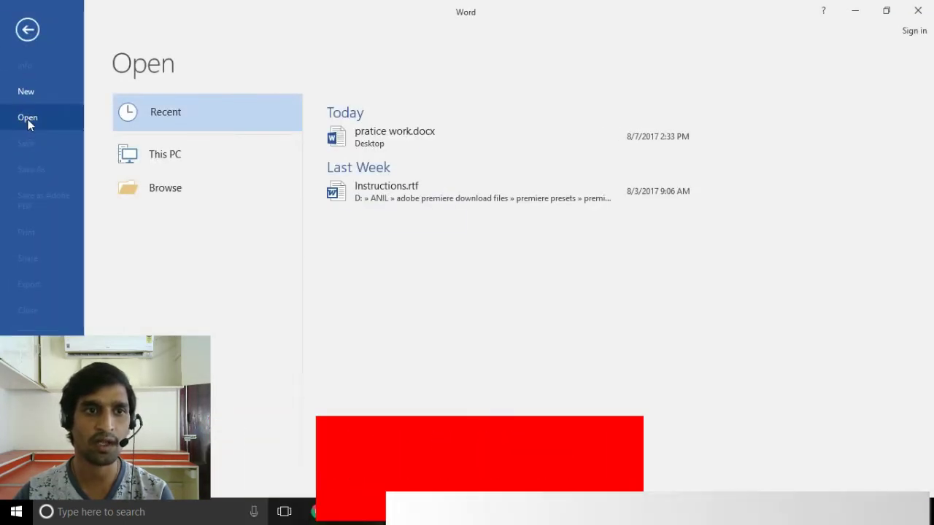
click(167, 189)
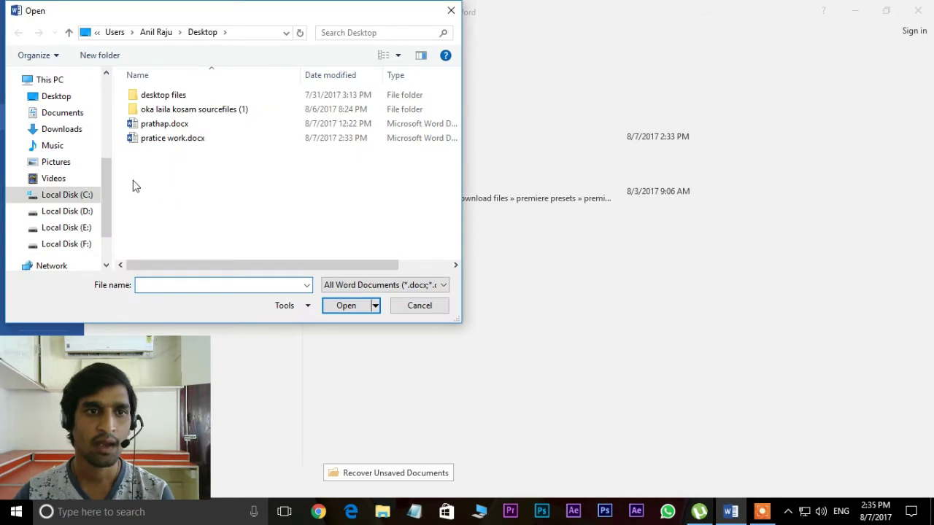
click(57, 97)
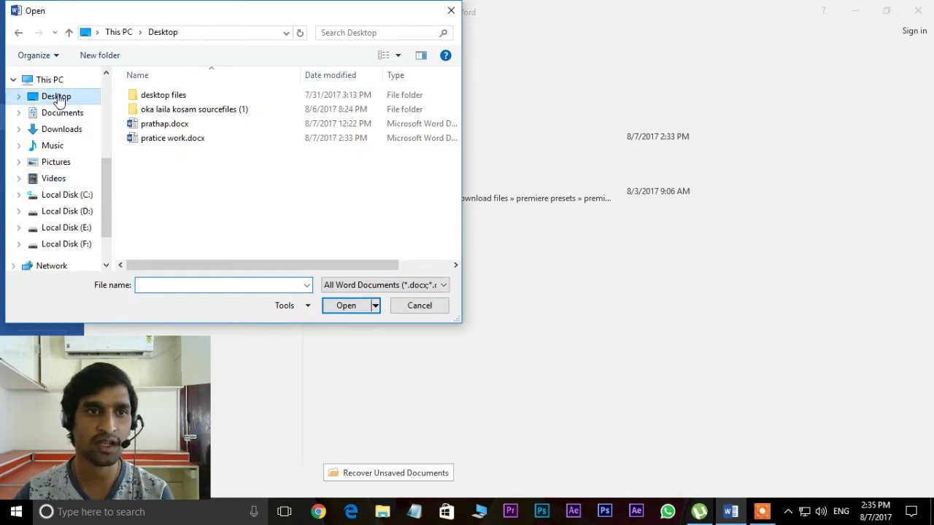
click(179, 143)
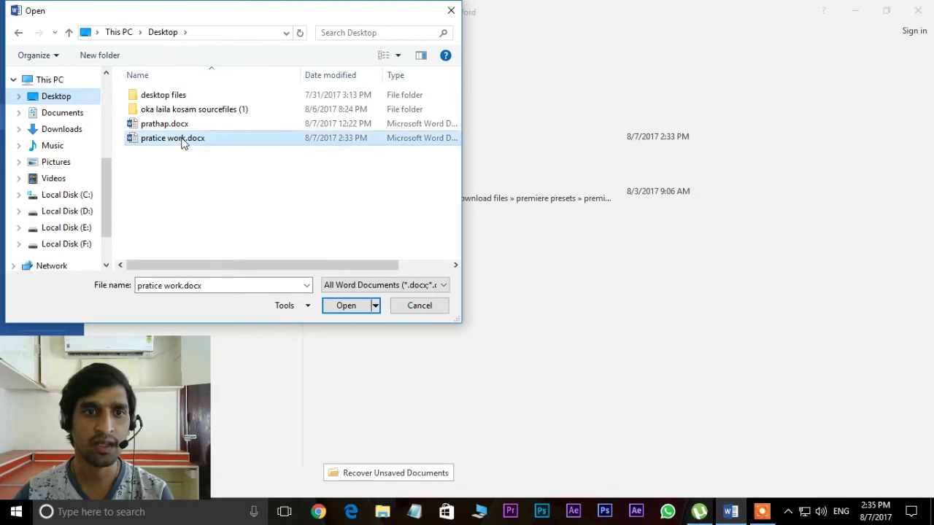
click(363, 305)
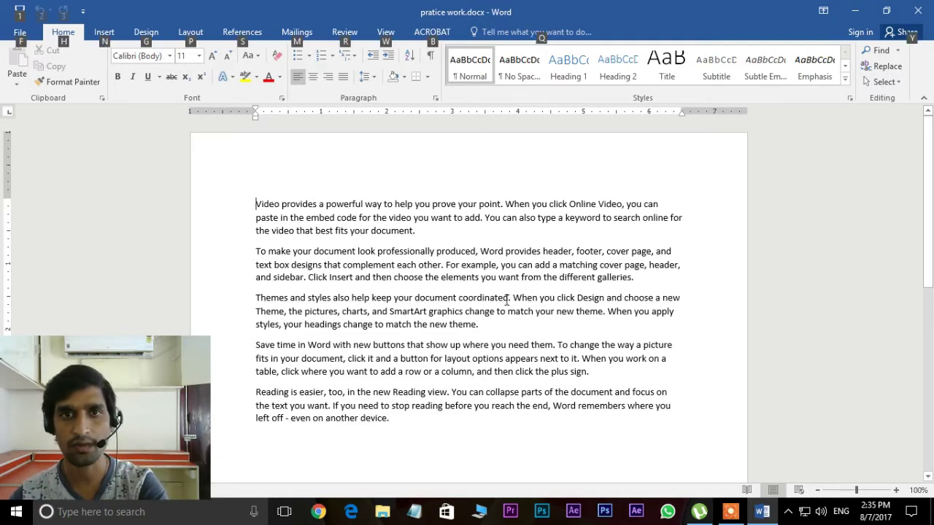
key(alt+F4)
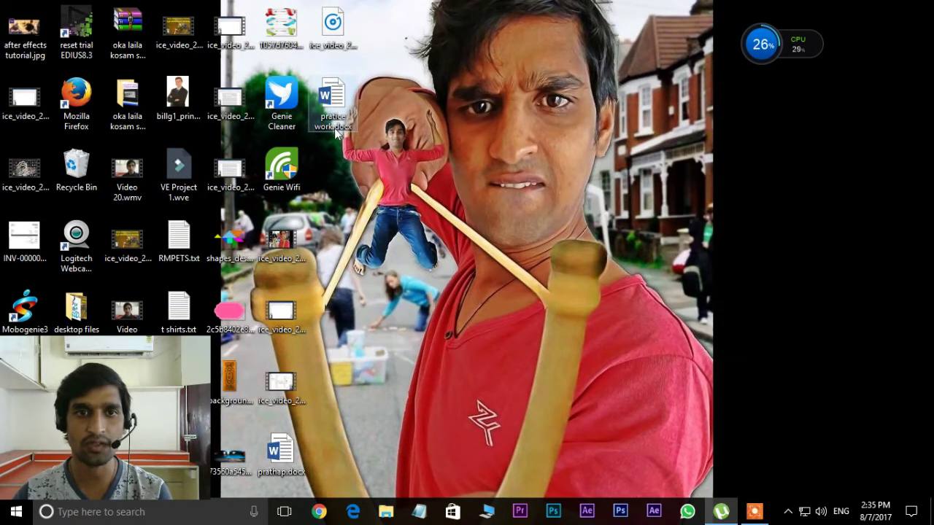
double_click(337, 102)
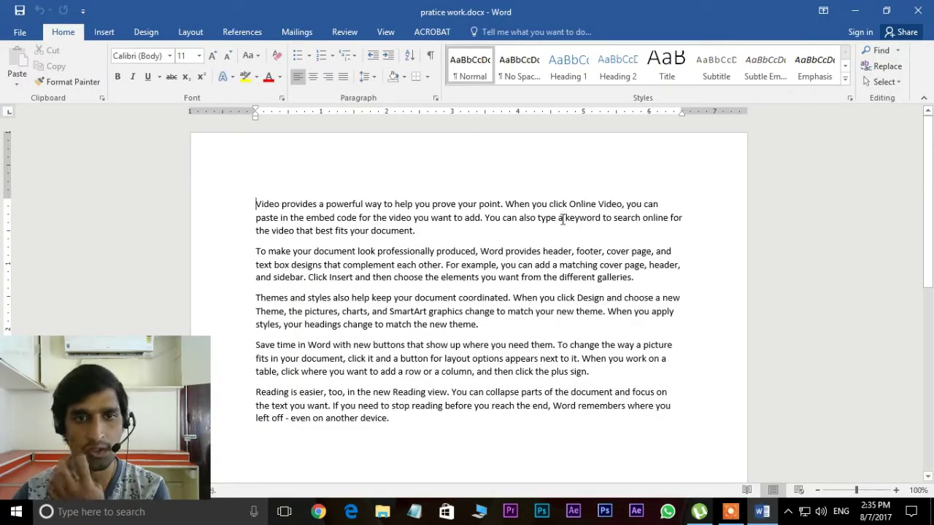
click(408, 431)
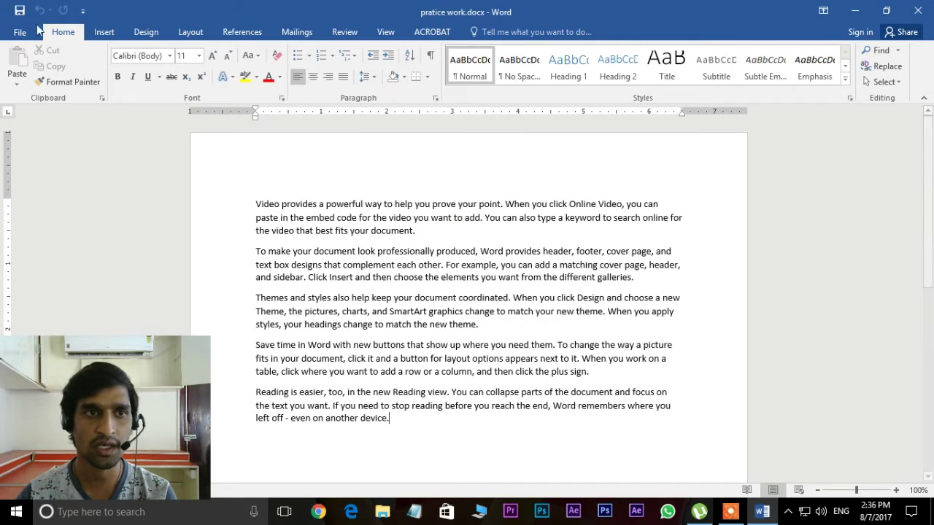
click(22, 32)
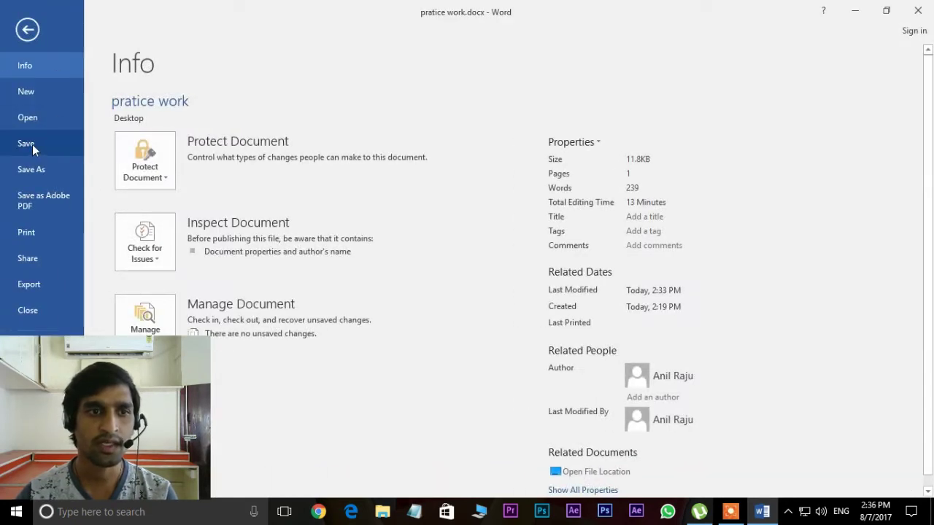
click(28, 31)
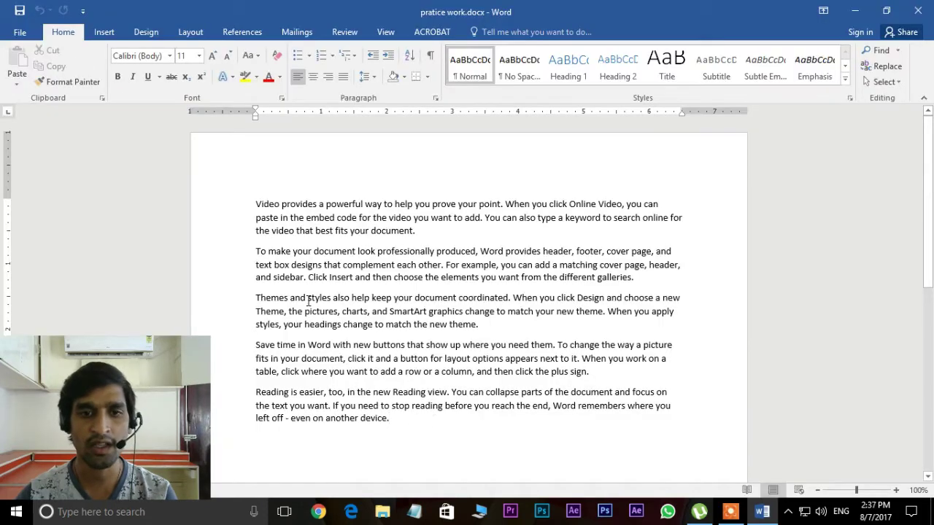
Append 'This is telugu multimedia channel.' to the last paragraph and view the Info page
click(413, 426)
text(co)
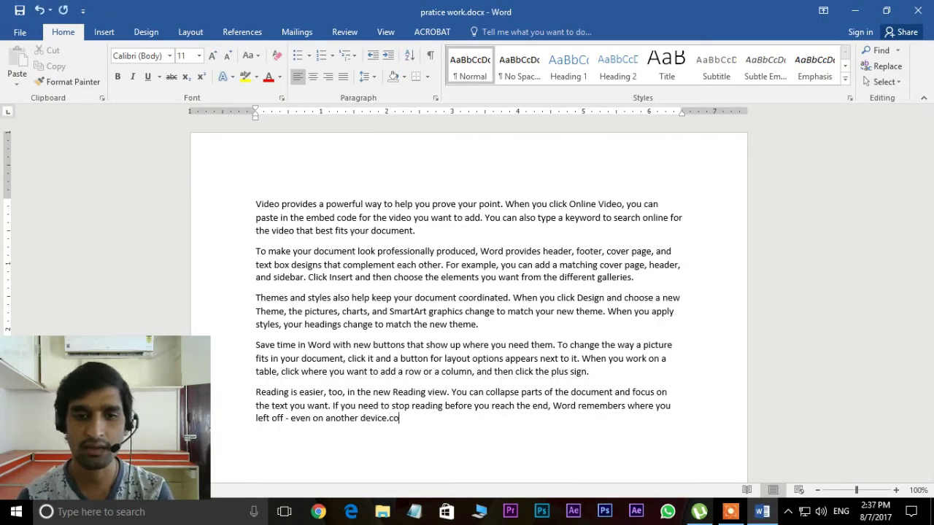
text(thi)
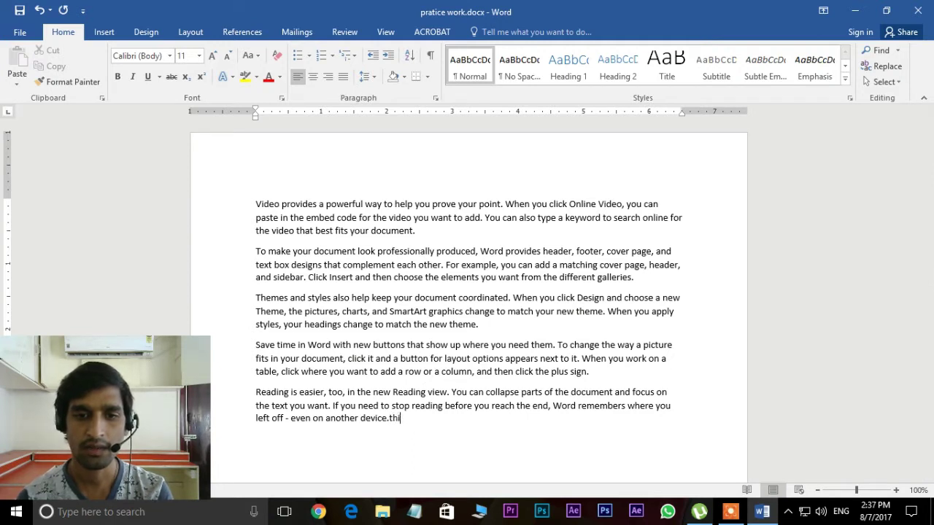
text(Thi)
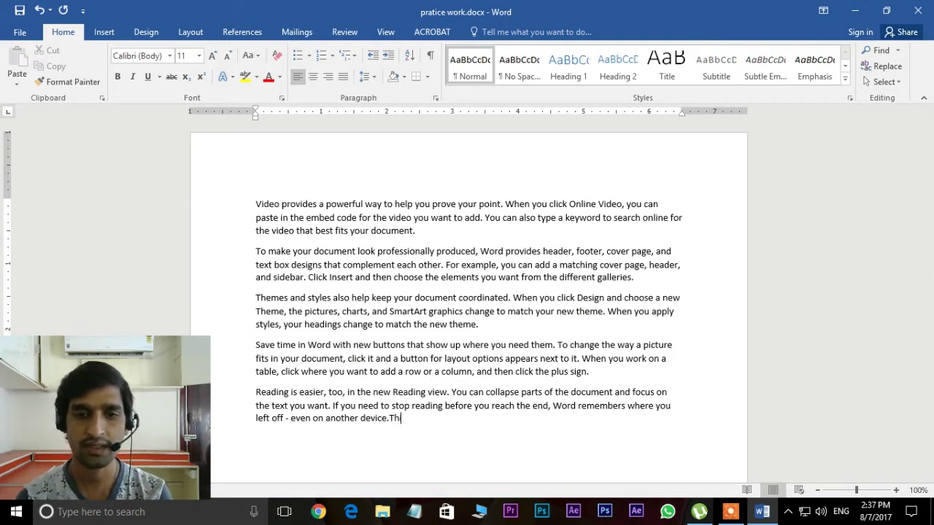
text(s is telugu multi)
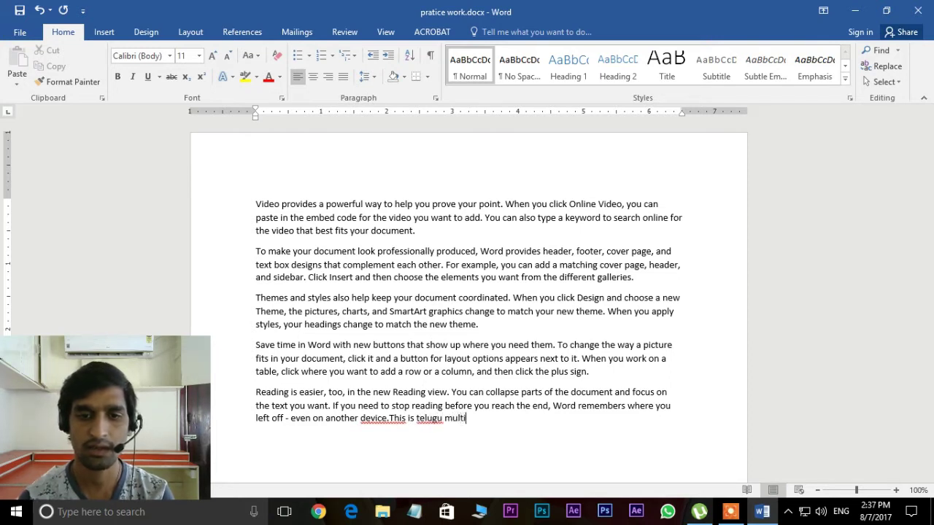
text(a ch)
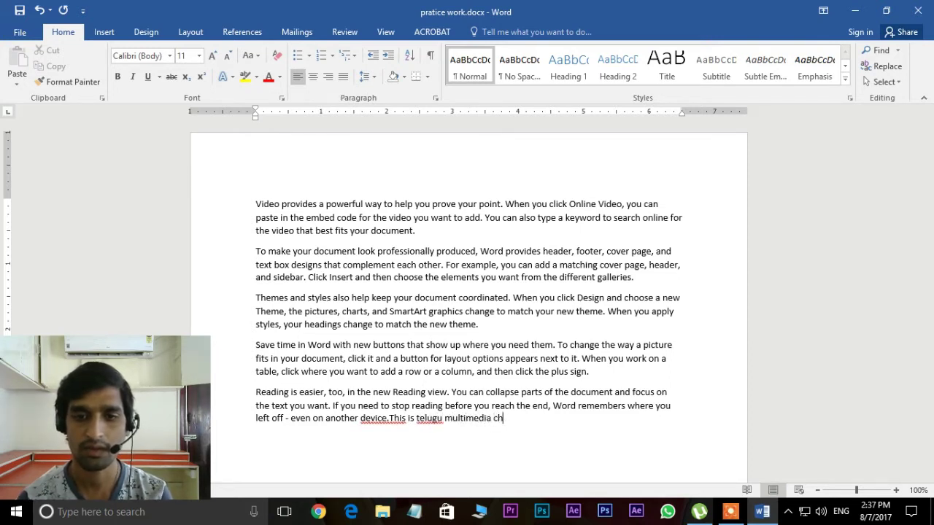
text(el.)
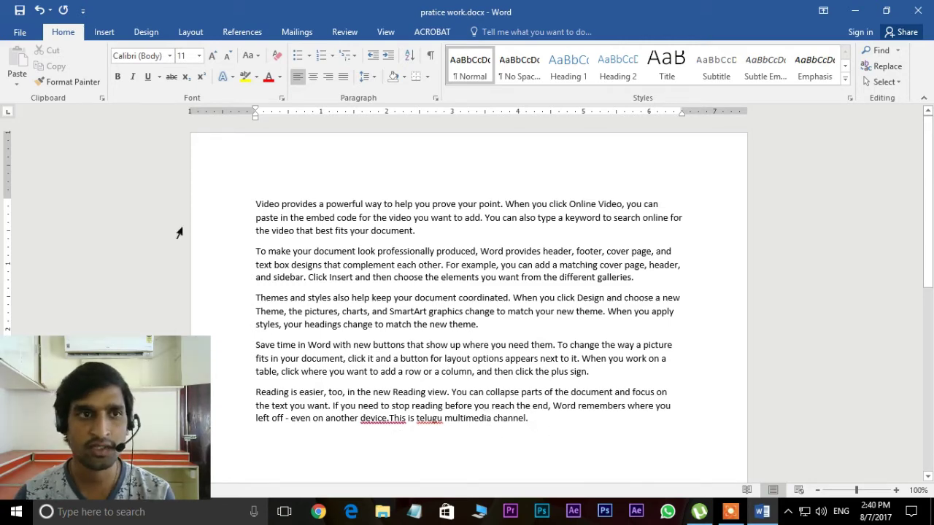
click(19, 32)
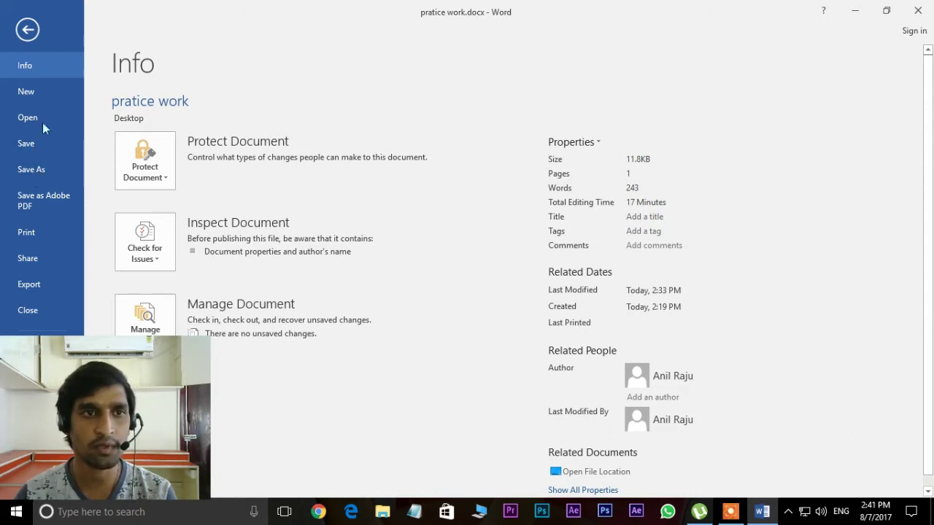
Save the document, then begin a presenter sentence after 'channel.' ending with 'multimedia tutorials.'
click(28, 29)
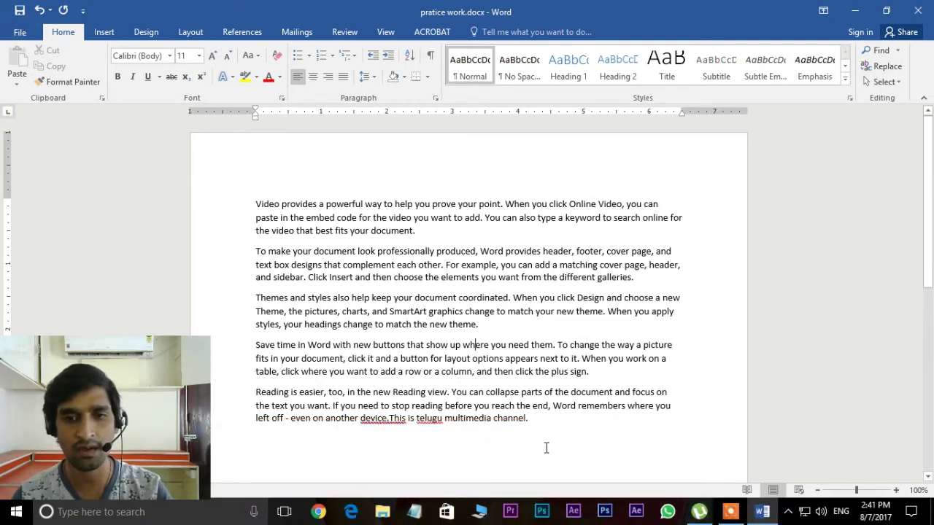
key(ctrl+s)
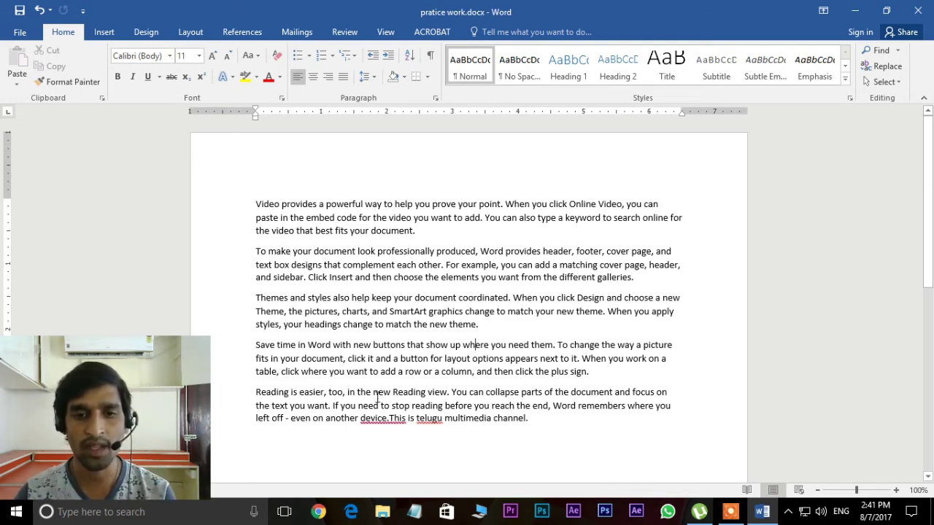
click(543, 425)
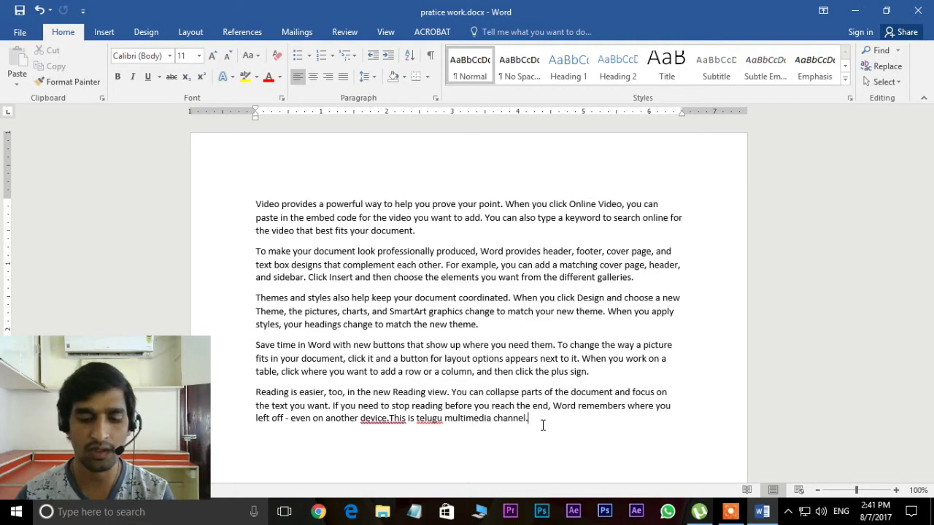
key(ctrl+z)
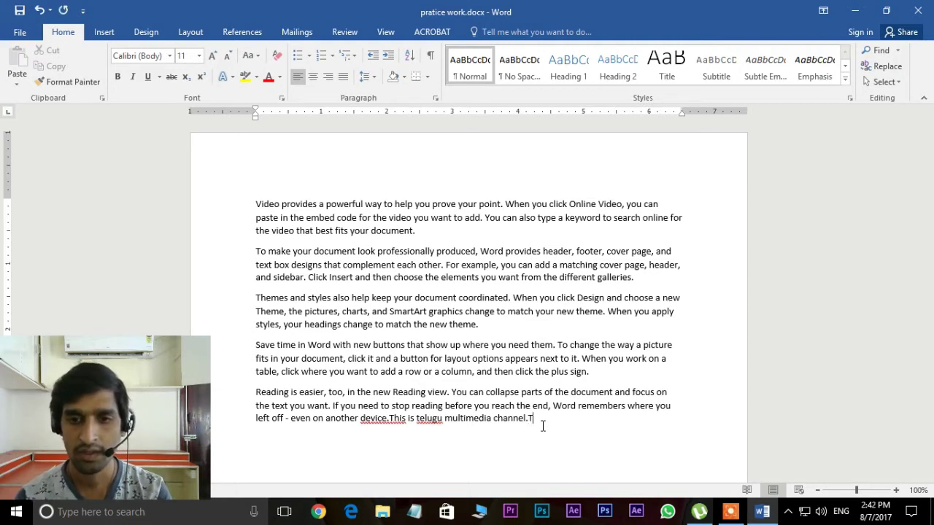
text(his is prathap)
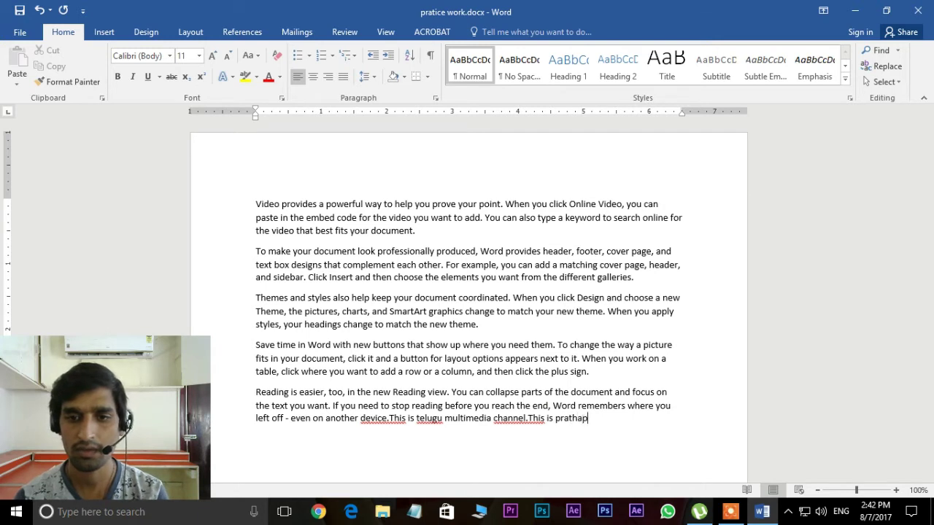
text( vaa from telugu)
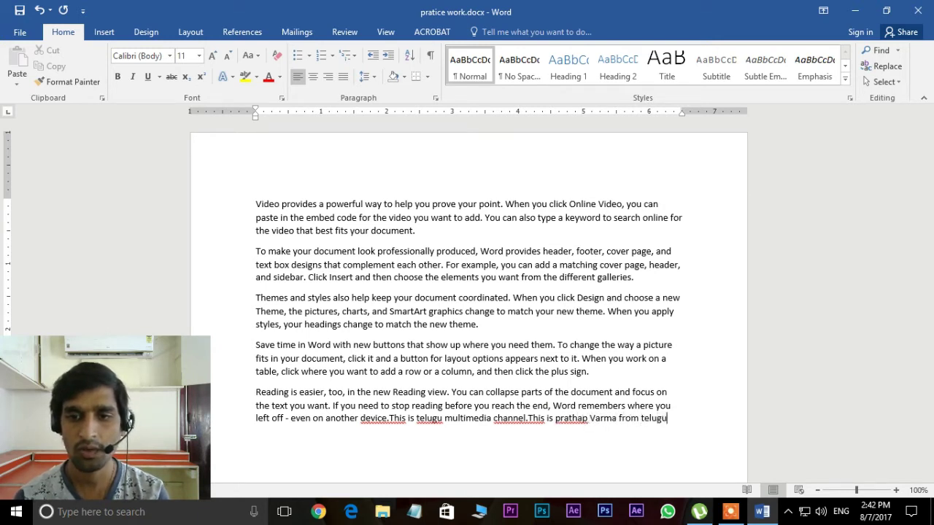
text( multimedia tutorial)
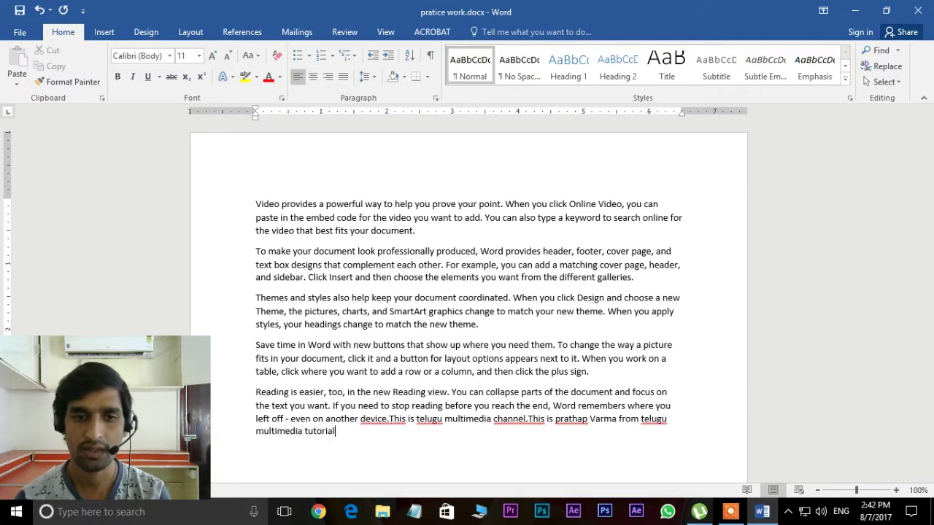
text(.)
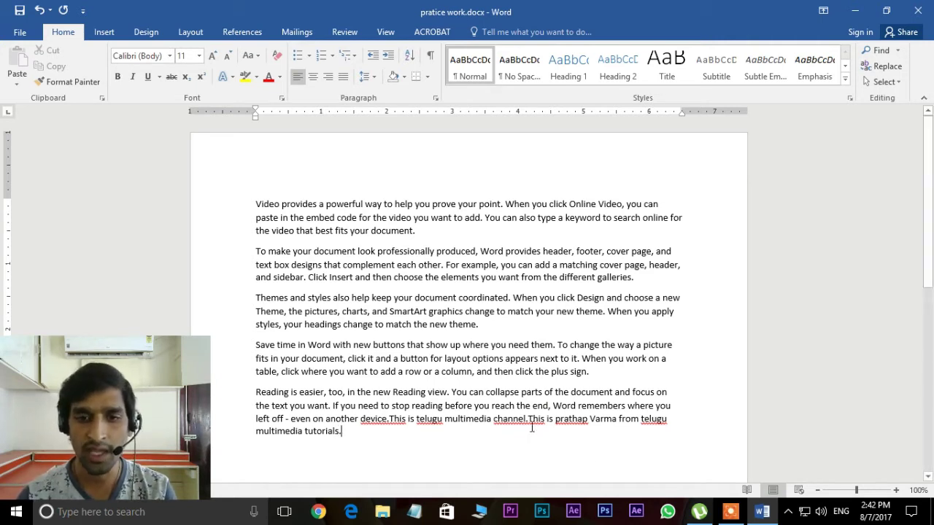
drag(528, 421, 264, 178)
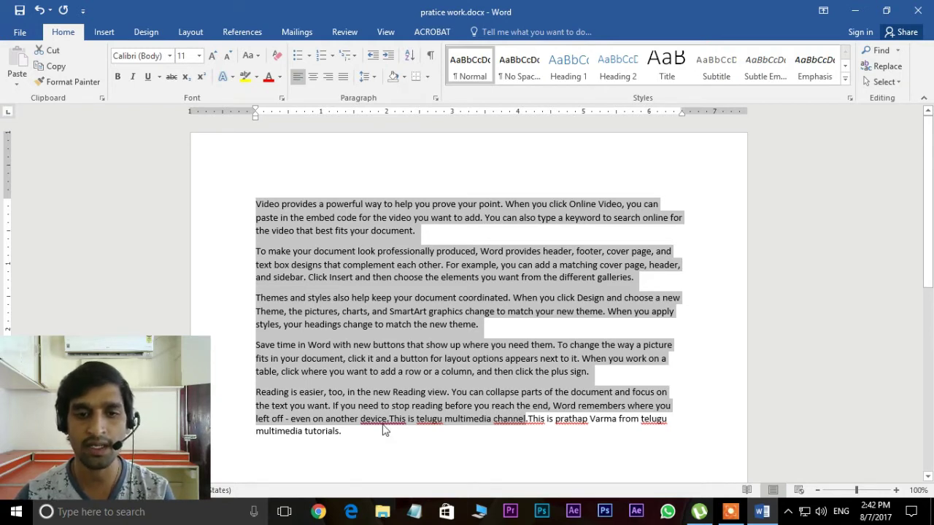
click(369, 446)
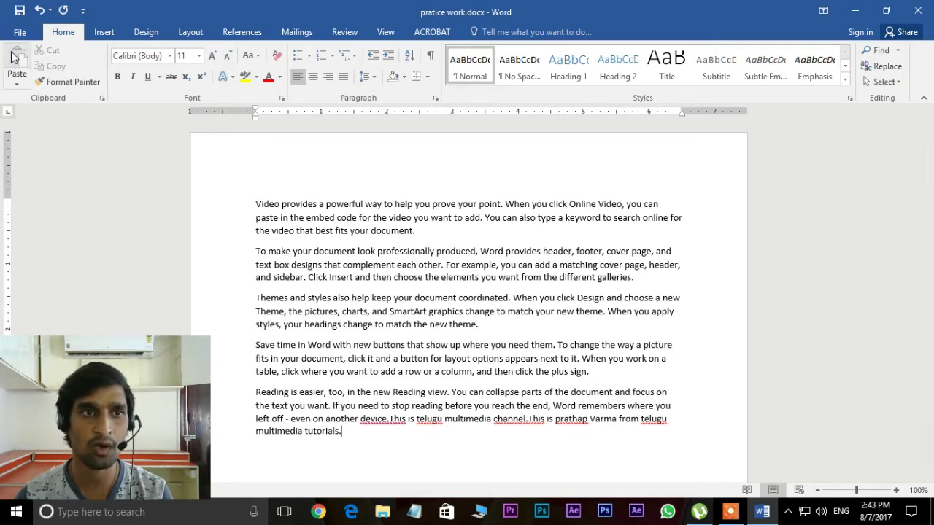
Save a copy with ' 1 checking purpose' added before the .docx extension
click(20, 32)
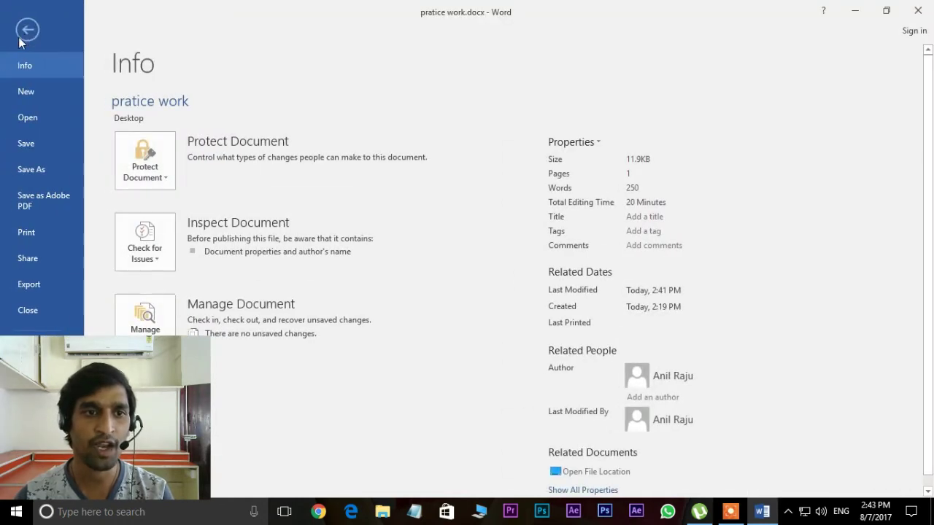
click(32, 170)
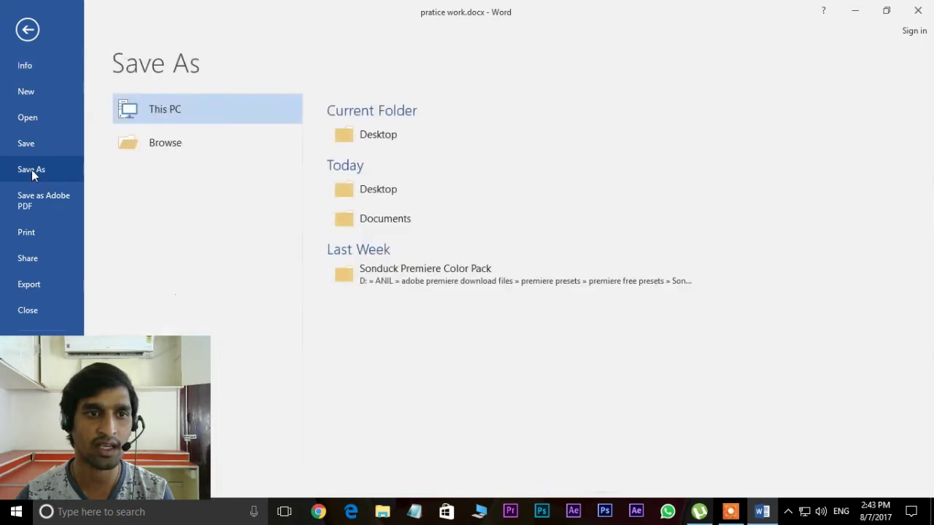
click(175, 148)
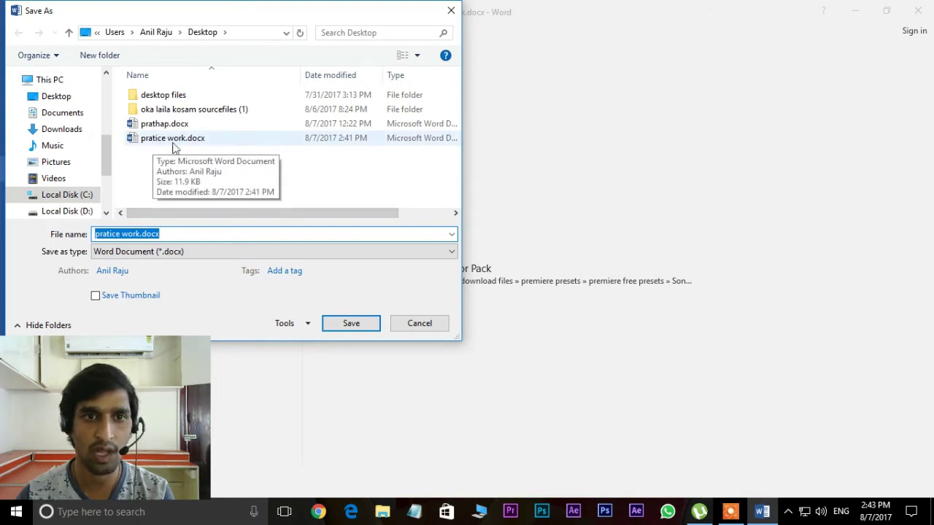
click(143, 234)
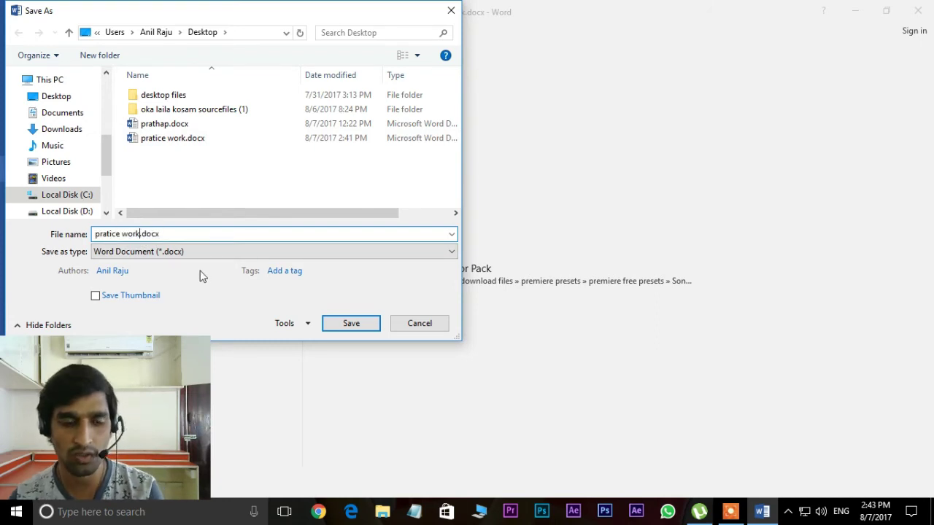
text(1)
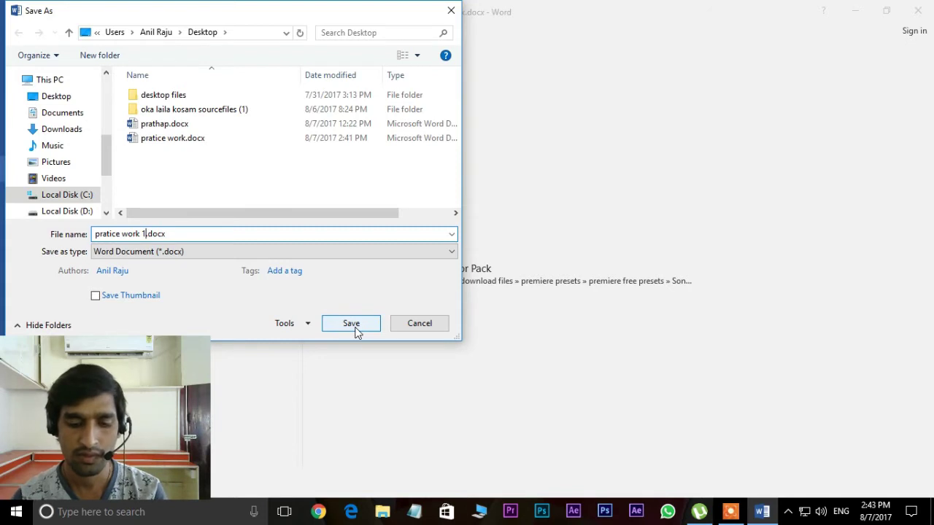
text( ch)
text(ecking )
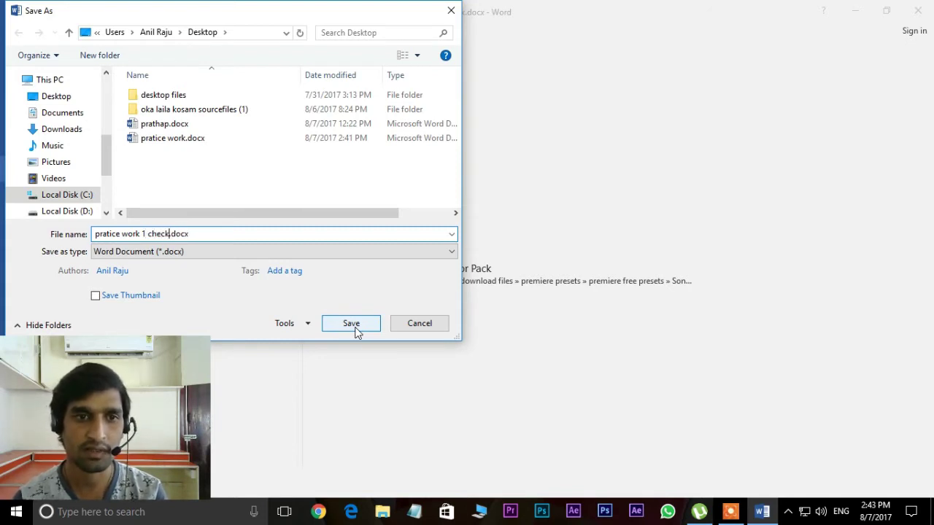
text(pur)
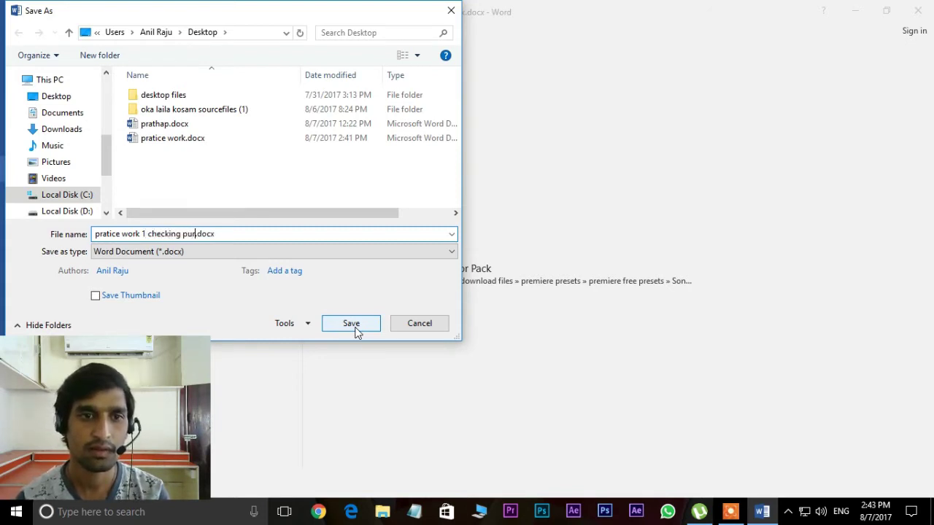
text(pose)
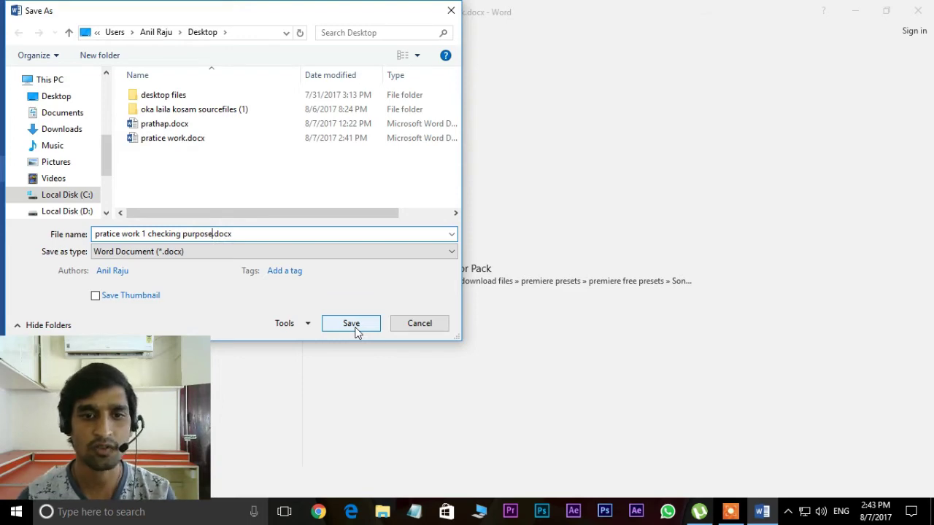
click(353, 327)
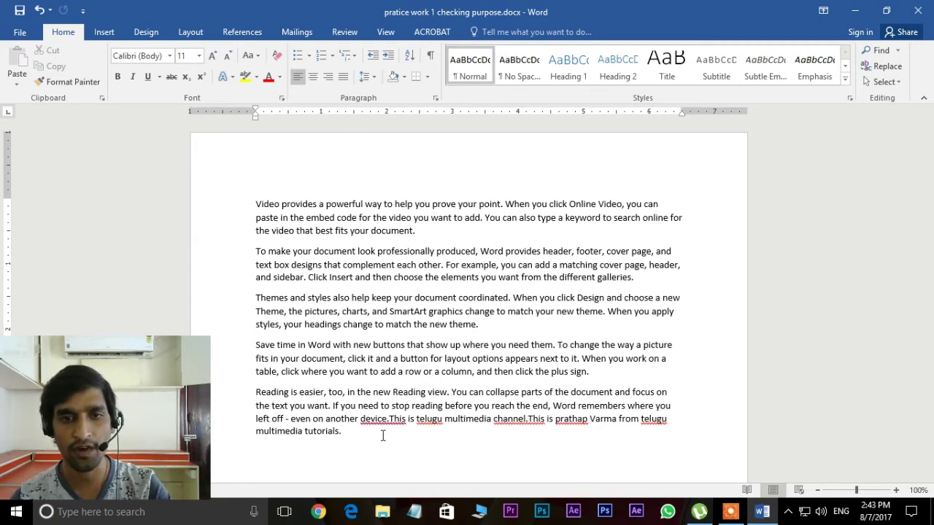
Close the renamed copy and reopen the original pratice work.docx from the Desktop
key(ctrl+w)
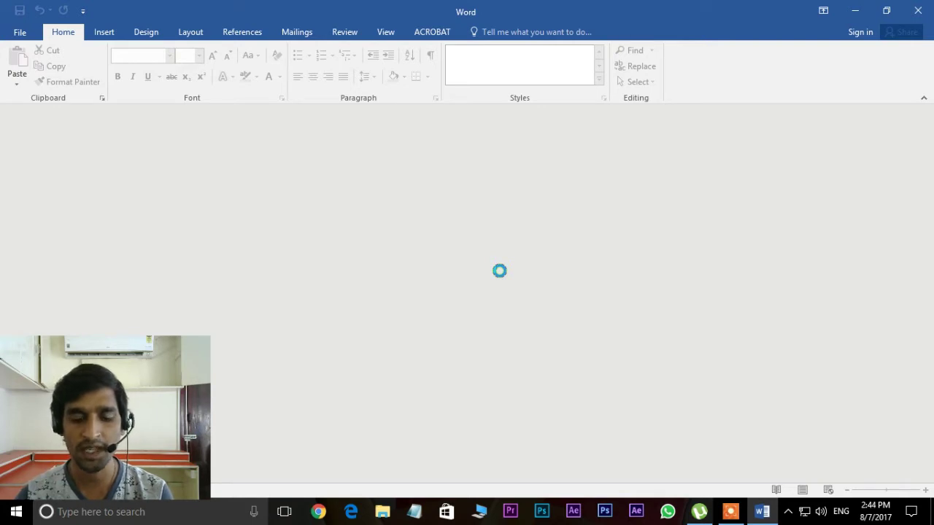
key(ctrl+o)
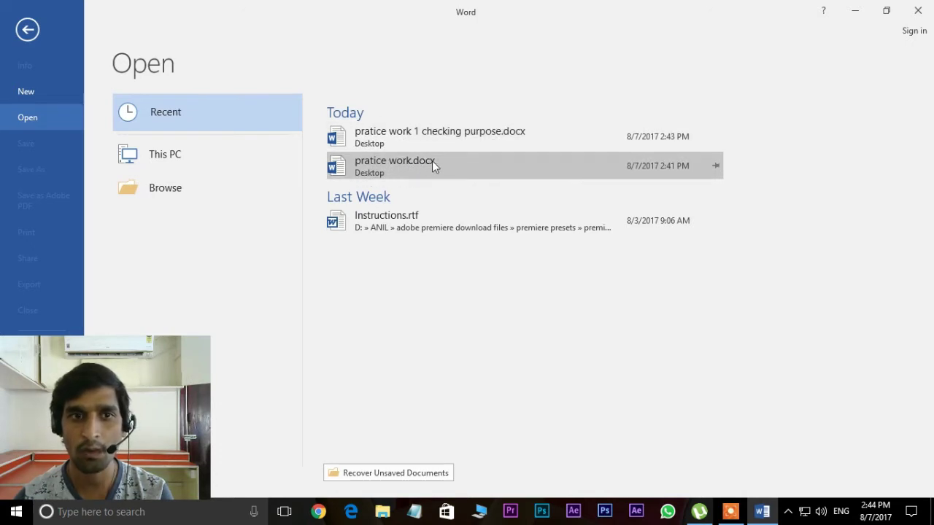
click(172, 191)
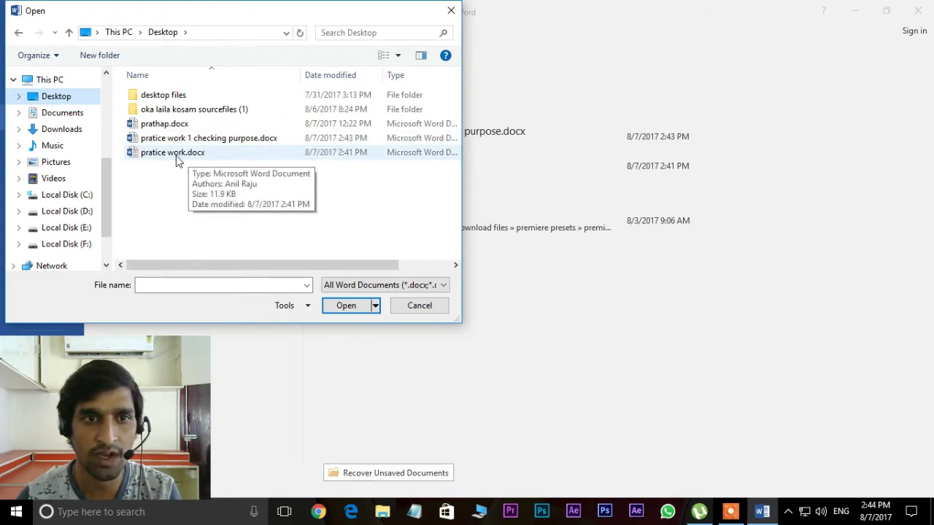
click(177, 153)
click(357, 306)
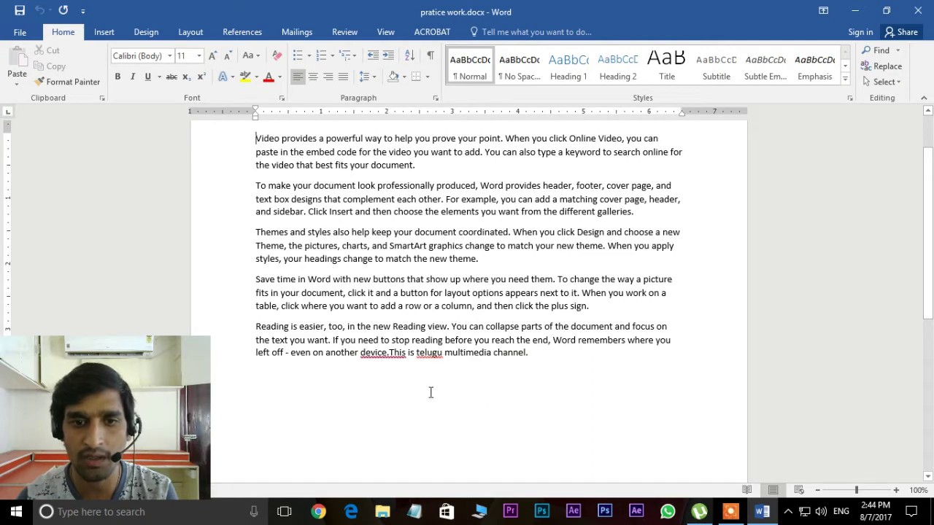
Select and deselect text from paragraph three on, then open pratice work 1 checking purpose.docx from the Desktop
mouse_move(540, 356)
mouse_down()
mouse_move(282, 218)
mouse_move(256, 138)
mouse_up()
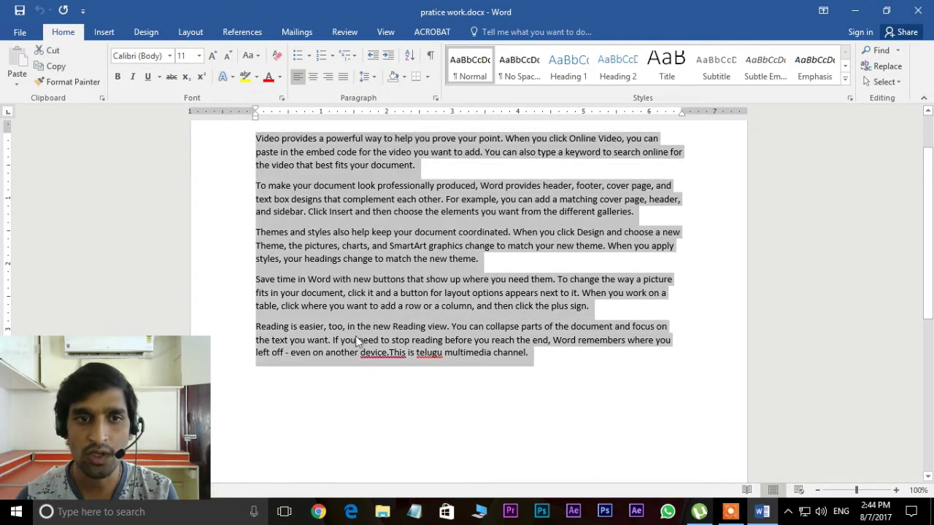
click(409, 397)
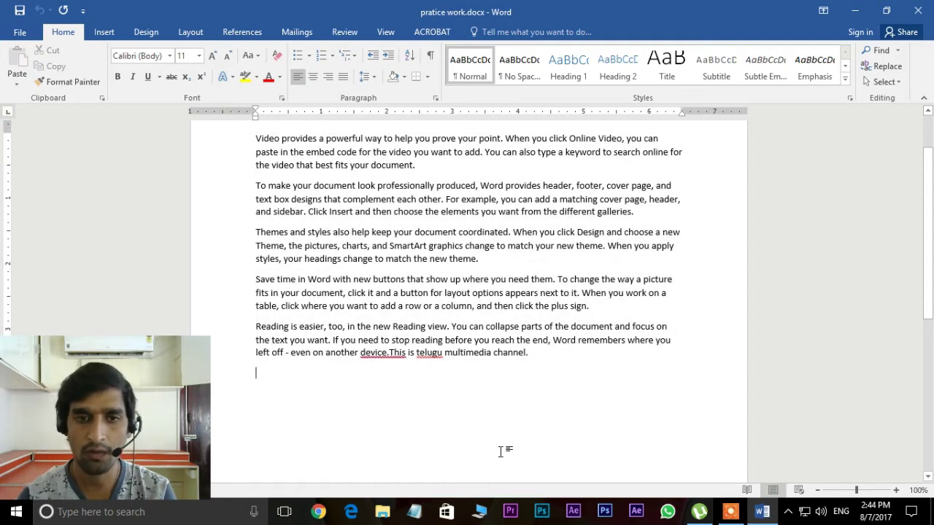
key(ctrl+o)
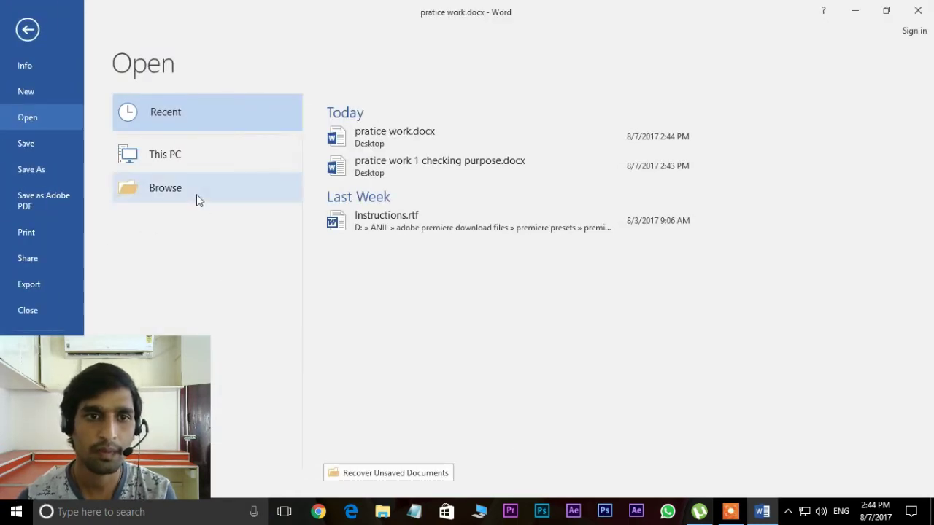
click(196, 194)
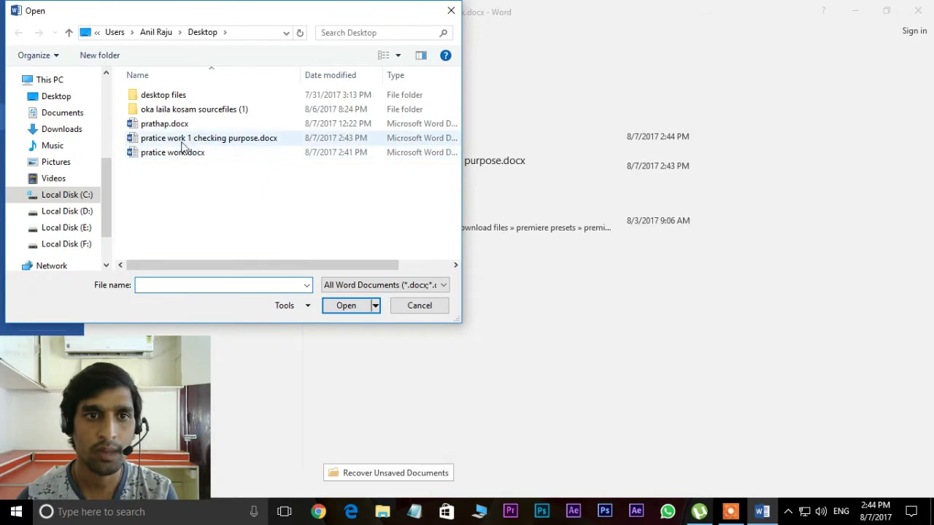
click(230, 144)
click(353, 307)
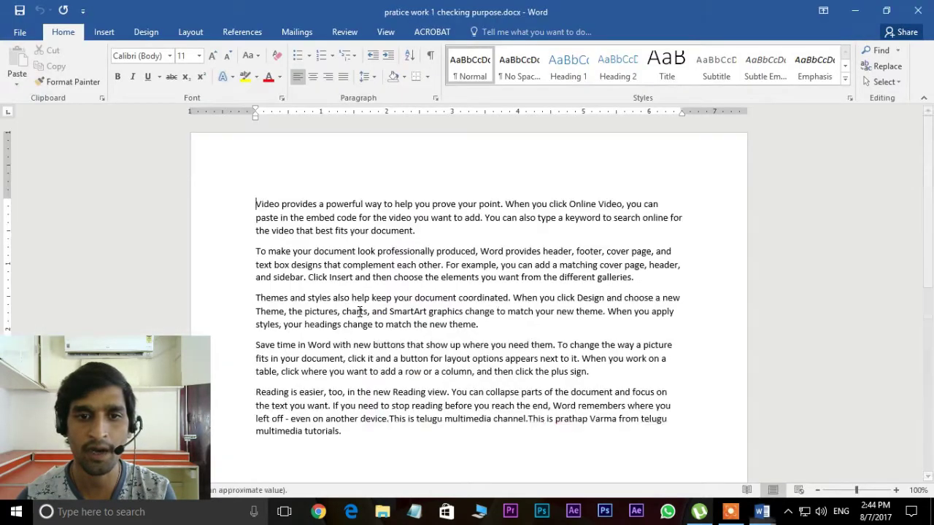
scroll(475, 370, down, 2)
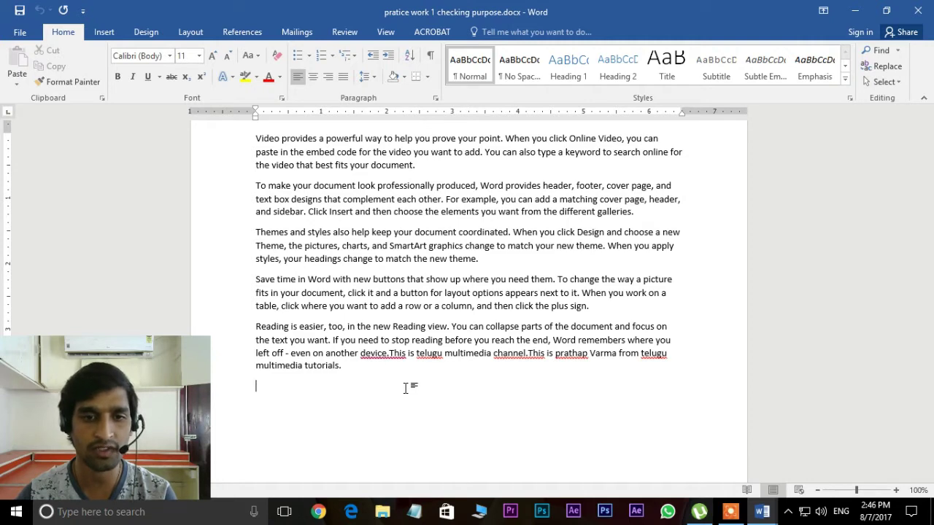
Place the cursor after 'tutorials.' and view the Info page showing 250 words
click(352, 371)
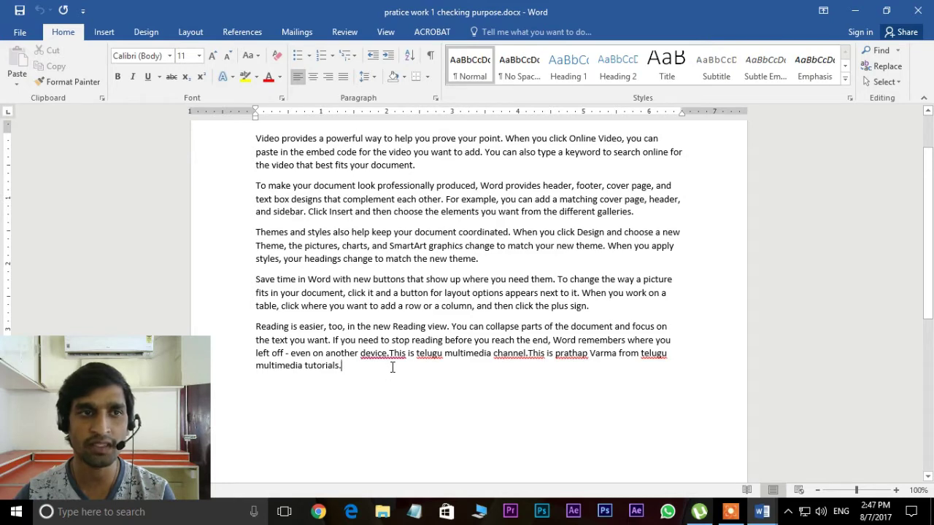
click(20, 32)
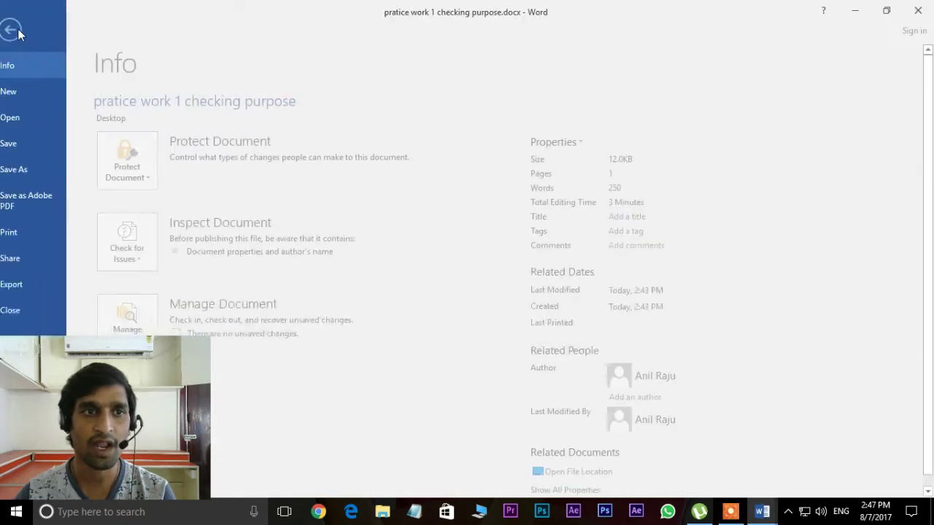
Open the Save As dialog on the Desktop, proposing 'pratice work 1 checking purpose.docx'
click(26, 146)
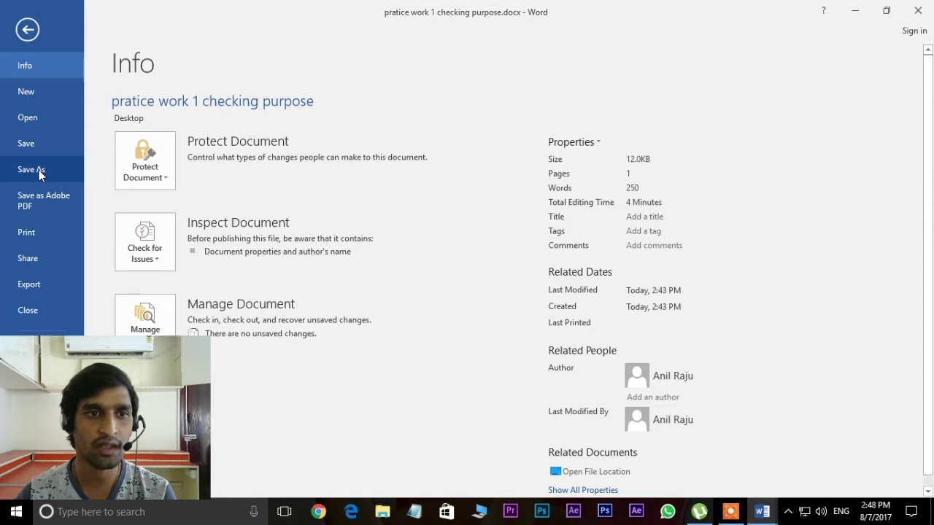
click(39, 170)
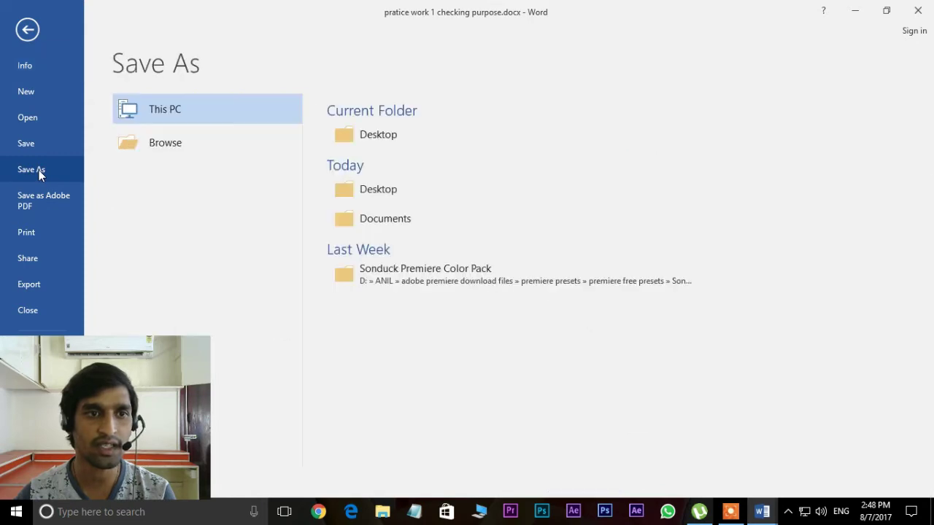
click(173, 145)
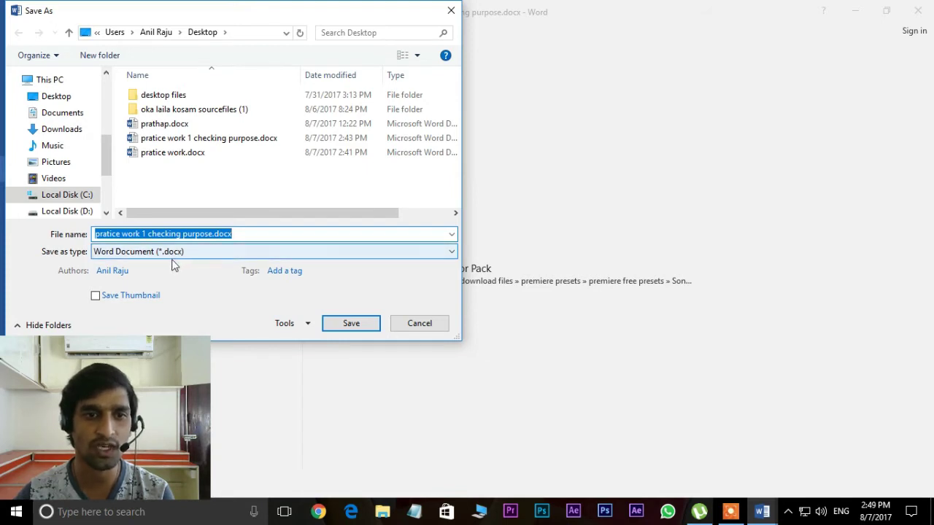
Save 'pratice work 1 checking purpose' to the Desktop as a Word 97-2003 Document (*.doc)
click(211, 255)
click(213, 258)
click(212, 255)
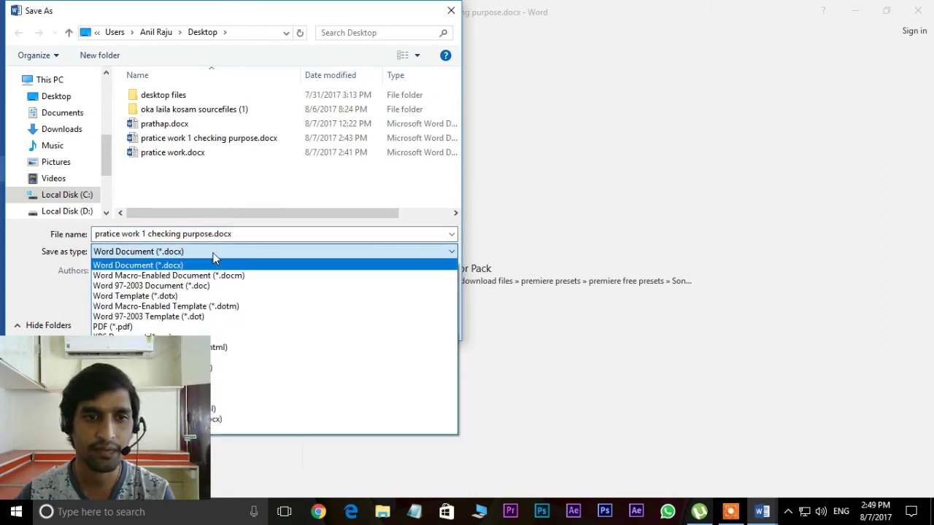
click(96, 373)
drag(600, 384, 807, 367)
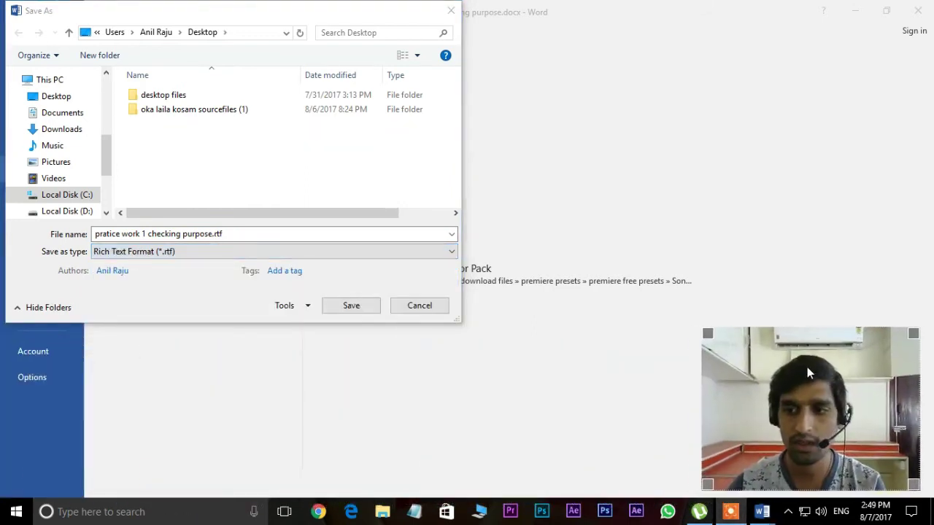
click(252, 251)
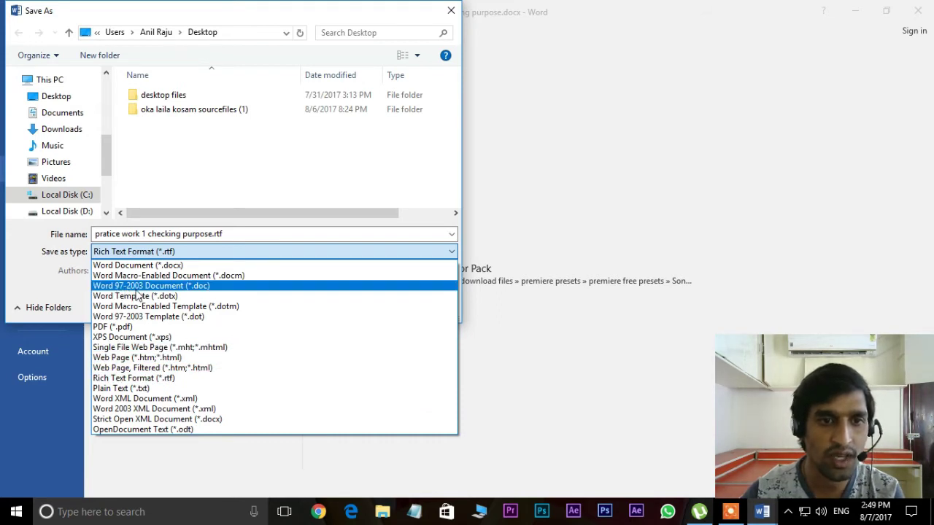
click(138, 287)
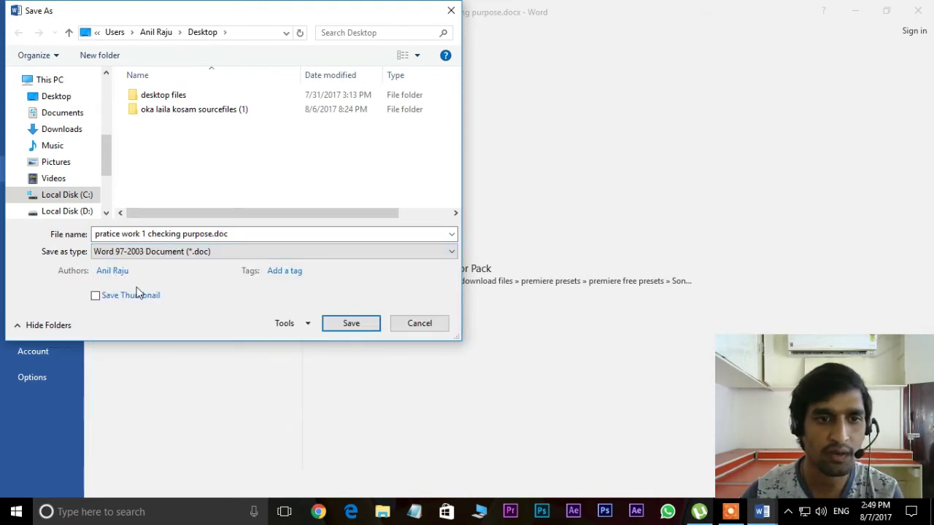
click(359, 327)
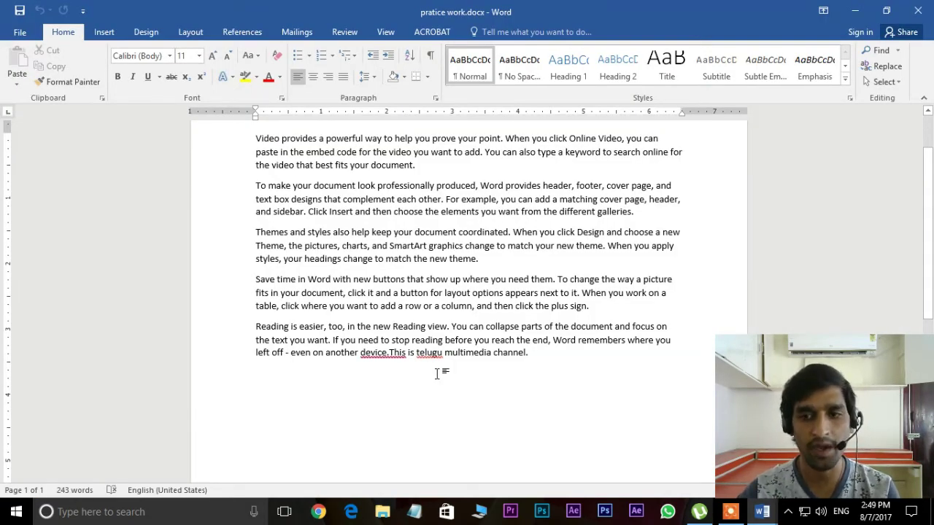
Add an empty line after the last paragraph and bring up the Print page preview
key(Return)
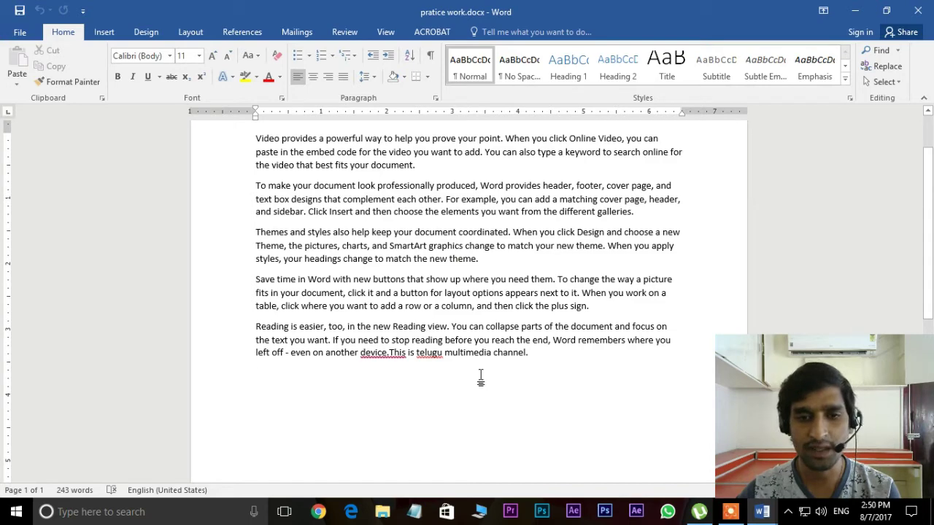
click(19, 32)
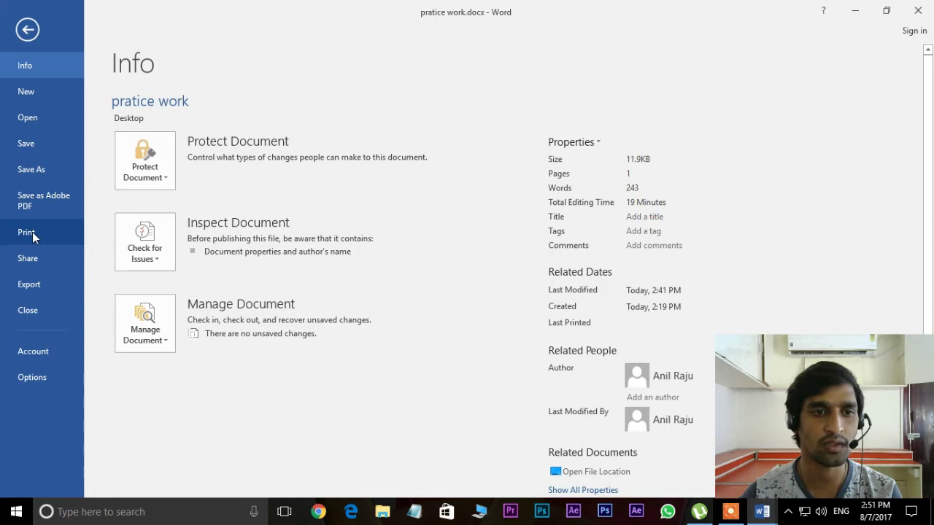
click(30, 233)
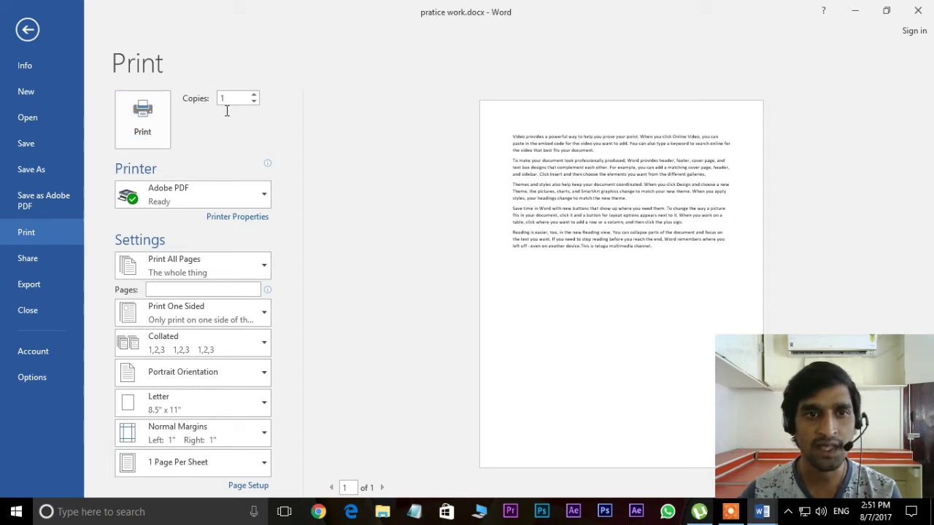
Set copies to 20, keeping the Adobe PDF printer, all pages and one-sided printing
click(254, 95)
click(253, 95)
click(254, 95)
click(254, 96)
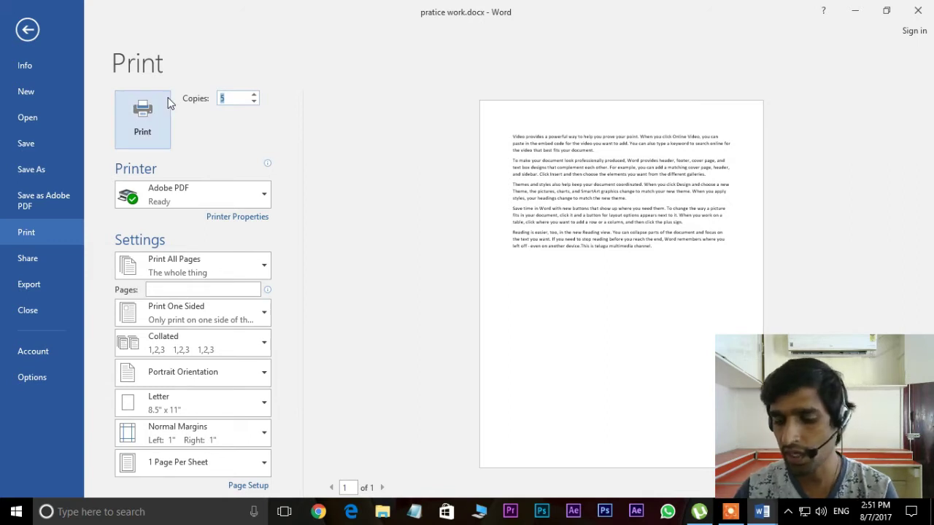
text(20)
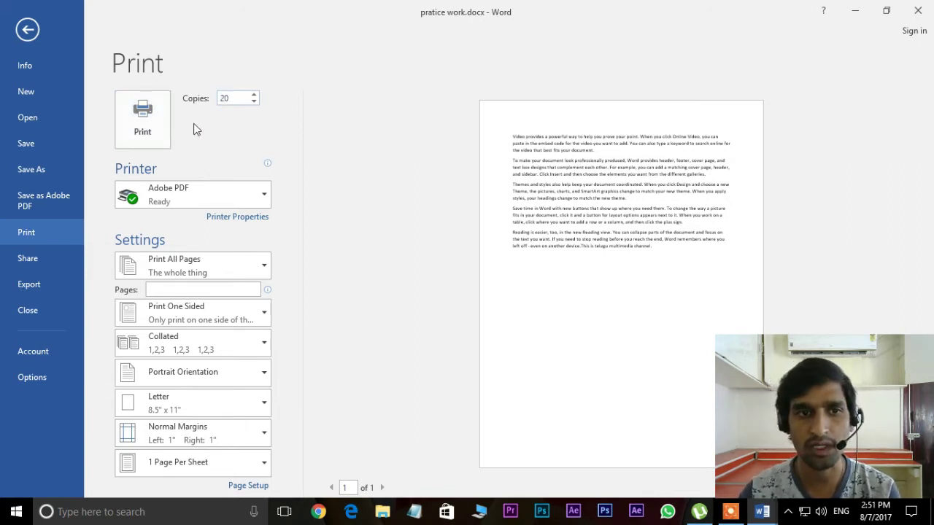
click(264, 198)
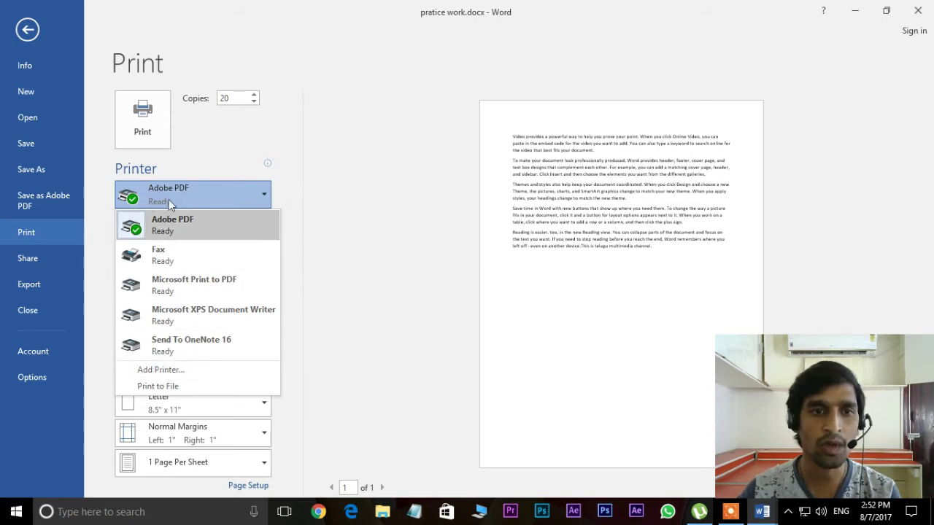
click(201, 192)
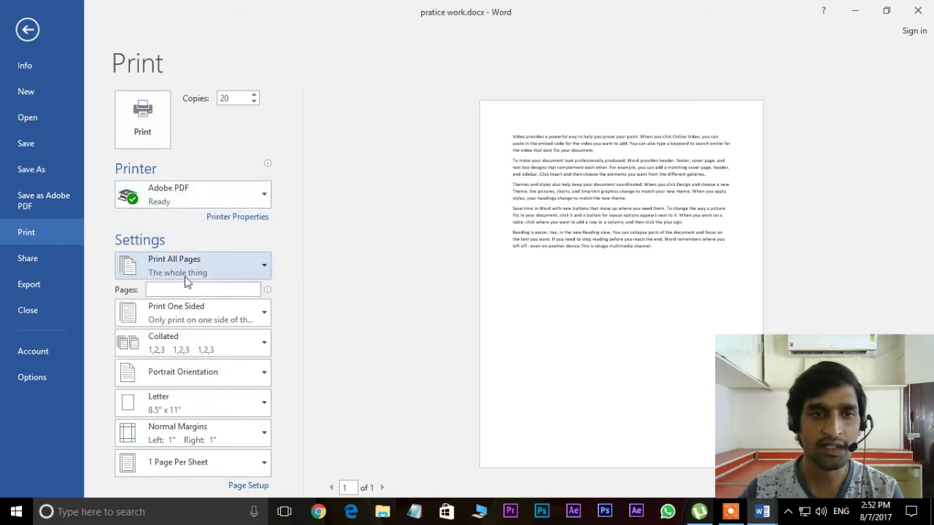
click(269, 274)
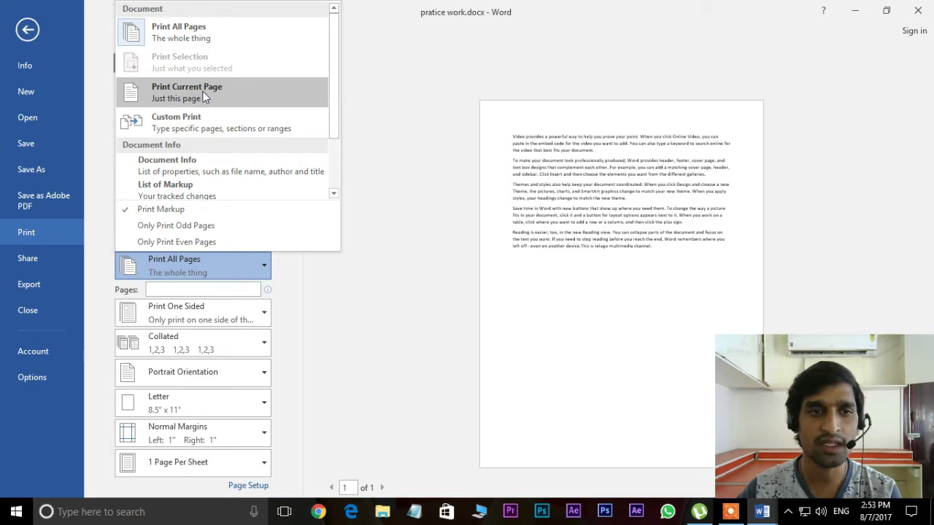
click(372, 156)
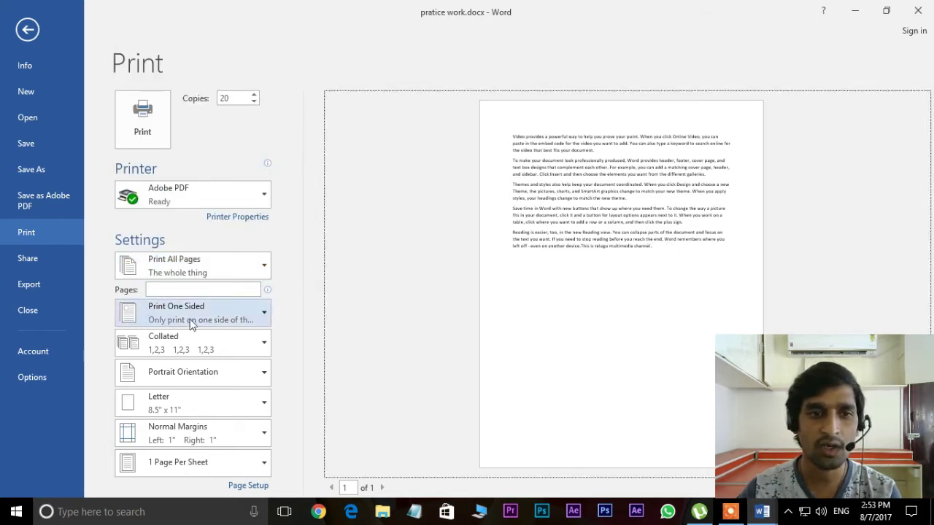
click(265, 321)
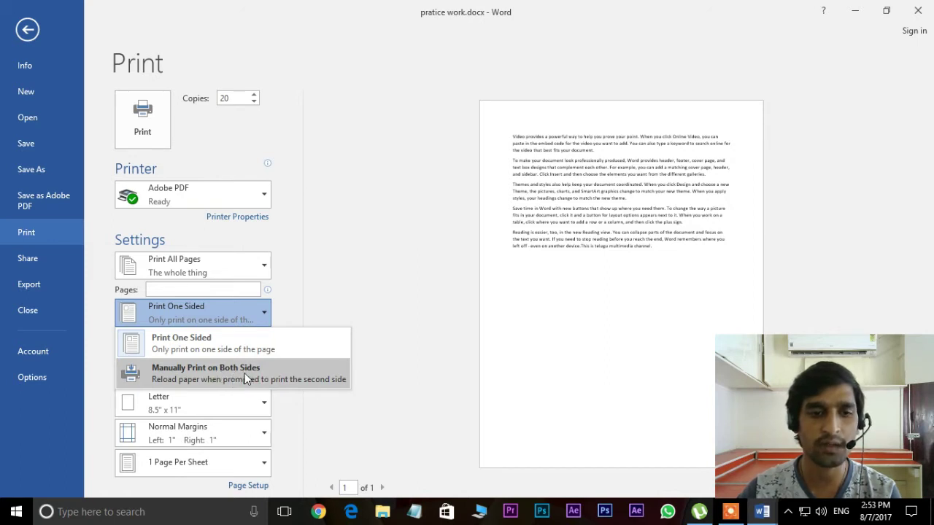
click(384, 288)
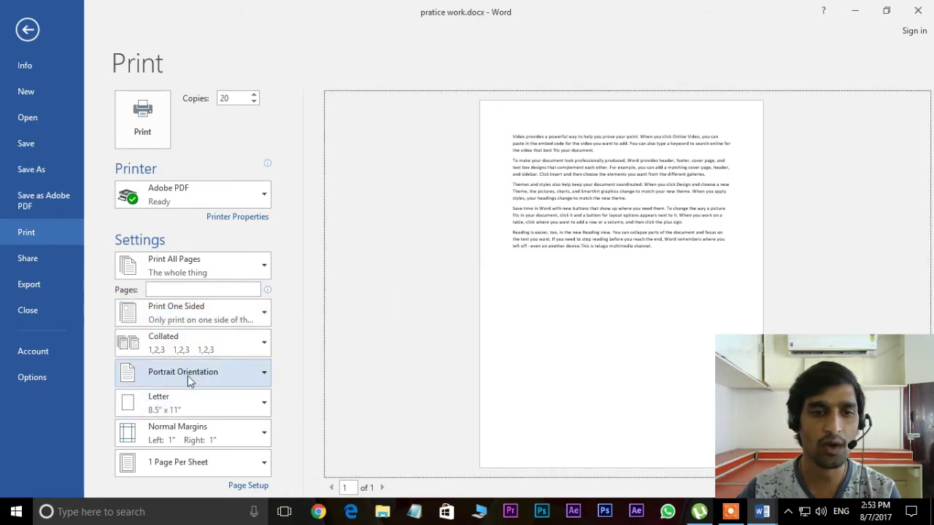
click(265, 375)
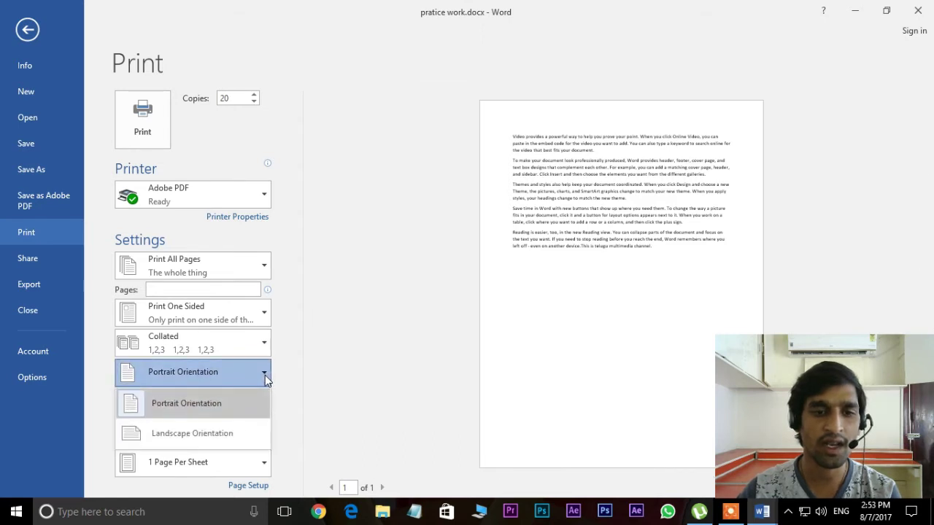
click(189, 433)
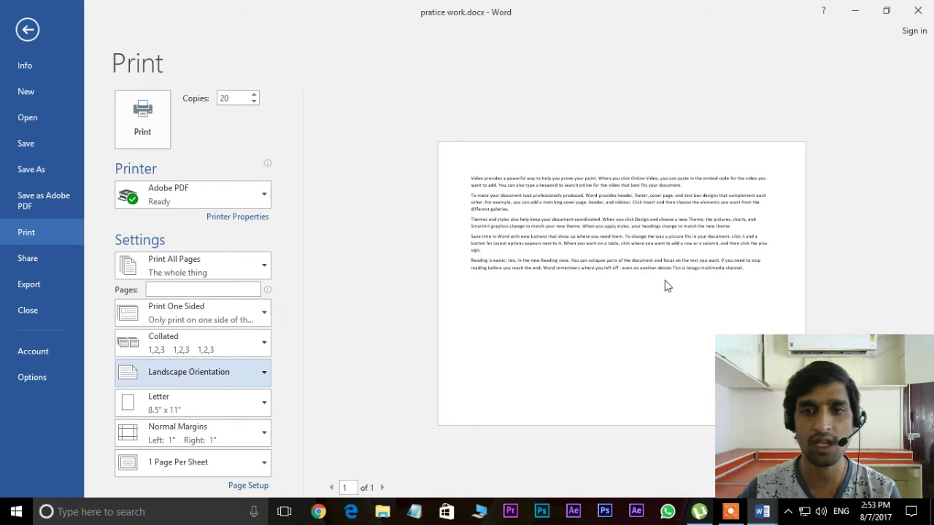
click(207, 375)
click(187, 401)
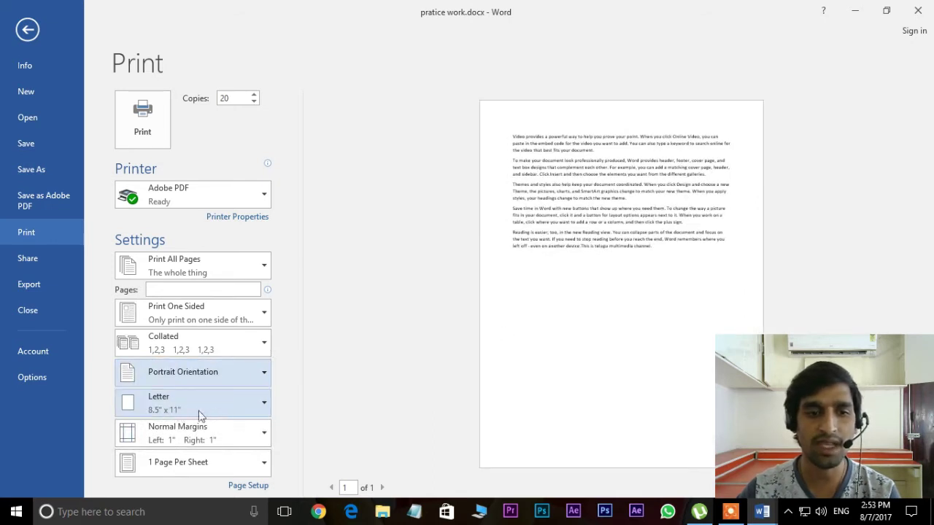
click(263, 407)
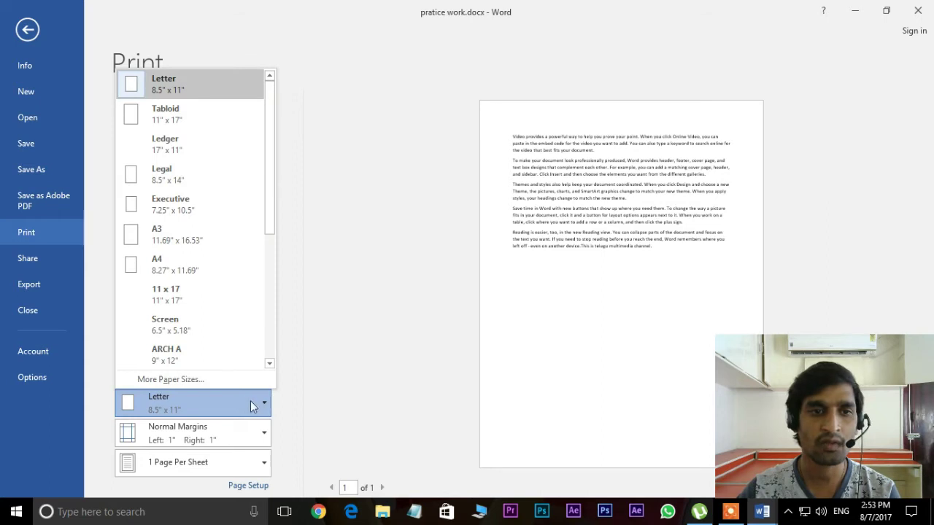
click(175, 267)
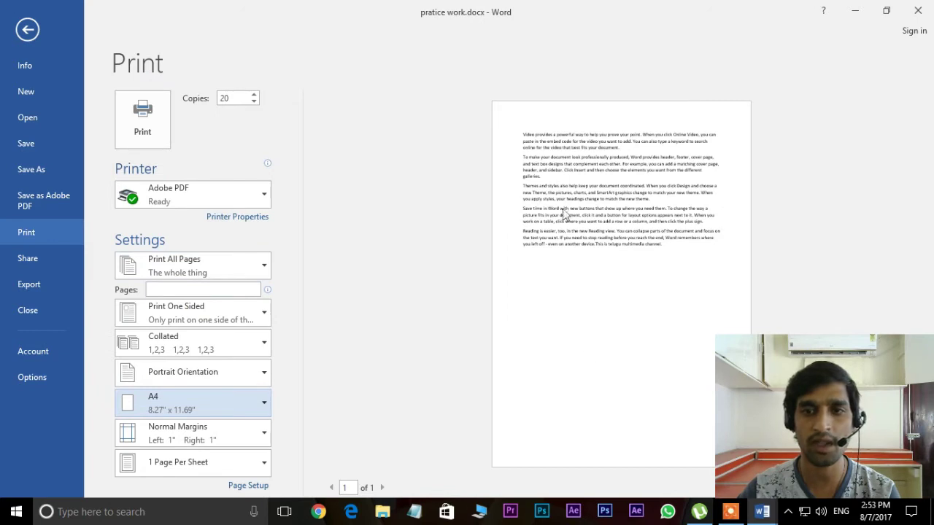
click(168, 413)
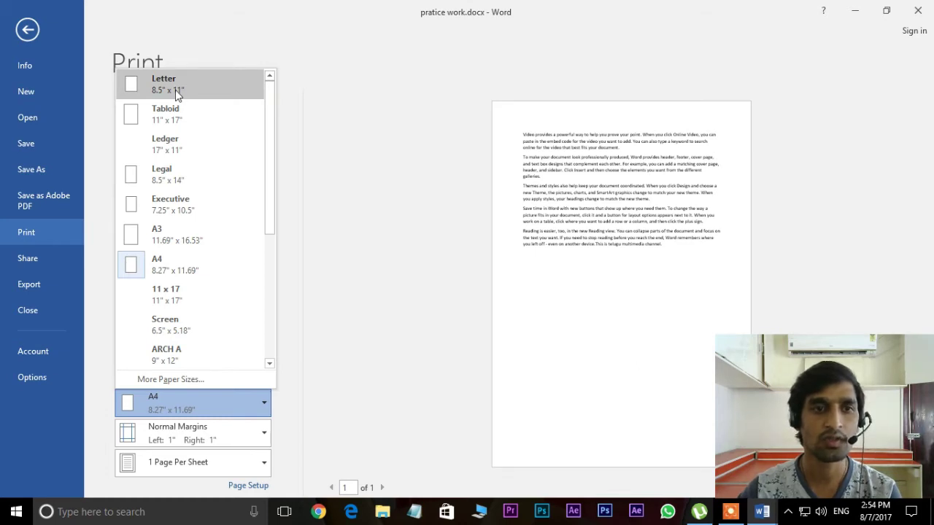
click(175, 89)
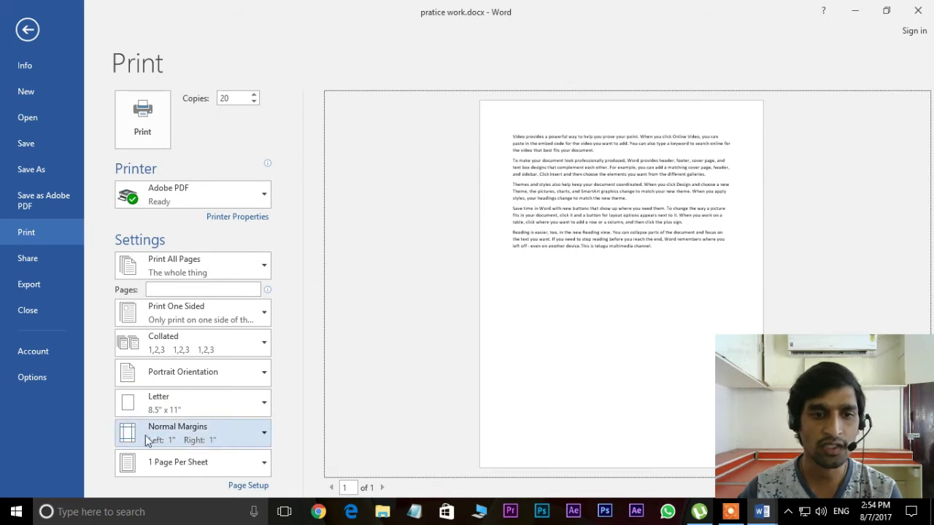
Try Narrow margins, switch back to Normal one-inch margins, and go to the Share page
click(264, 435)
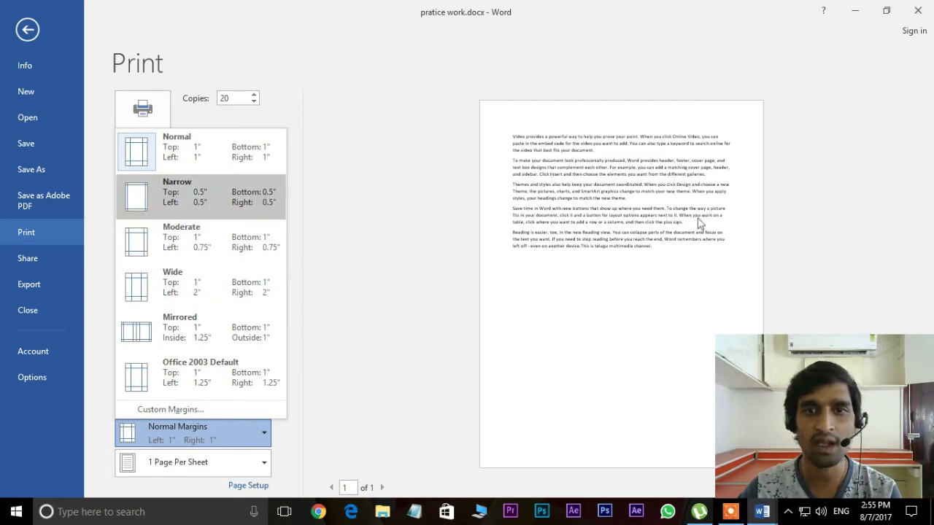
click(212, 201)
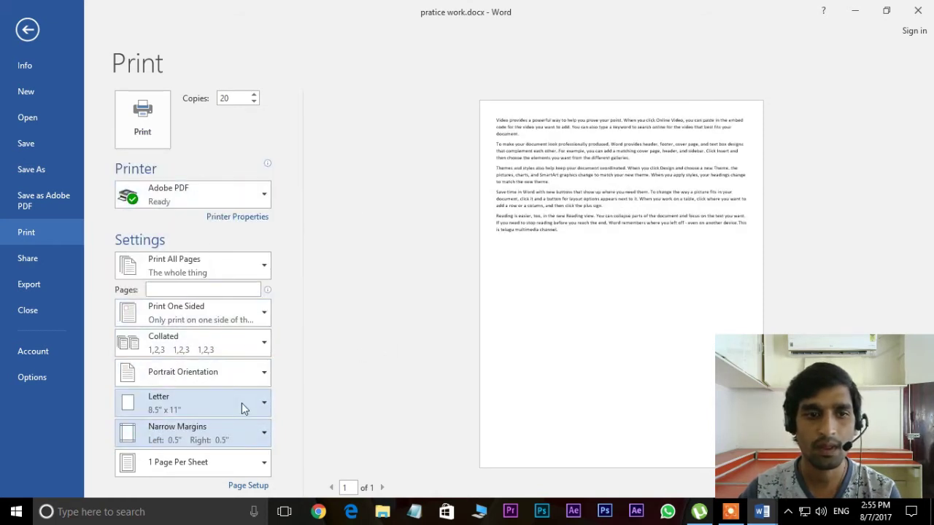
click(237, 447)
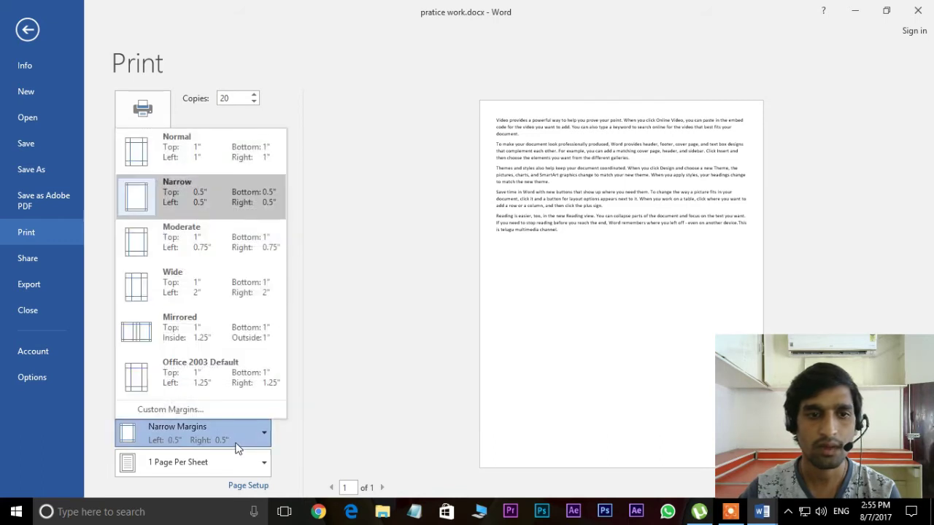
click(197, 147)
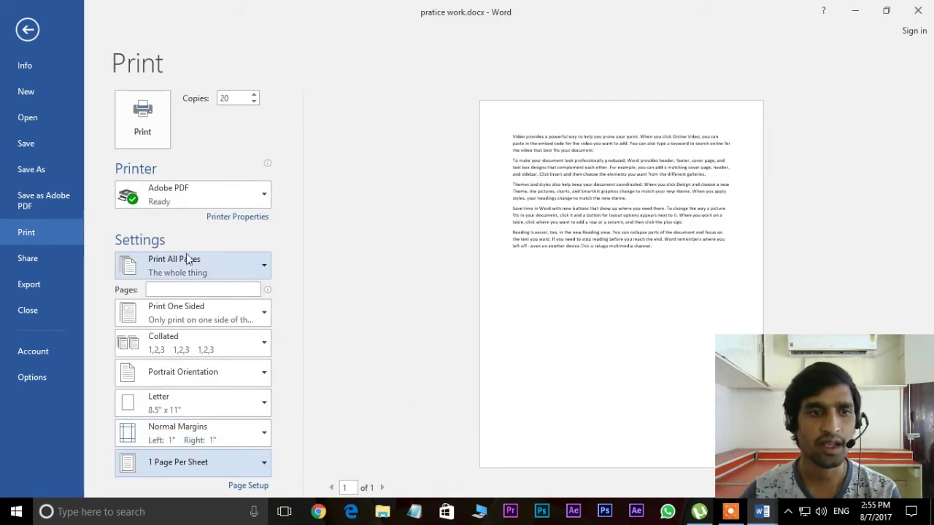
click(33, 259)
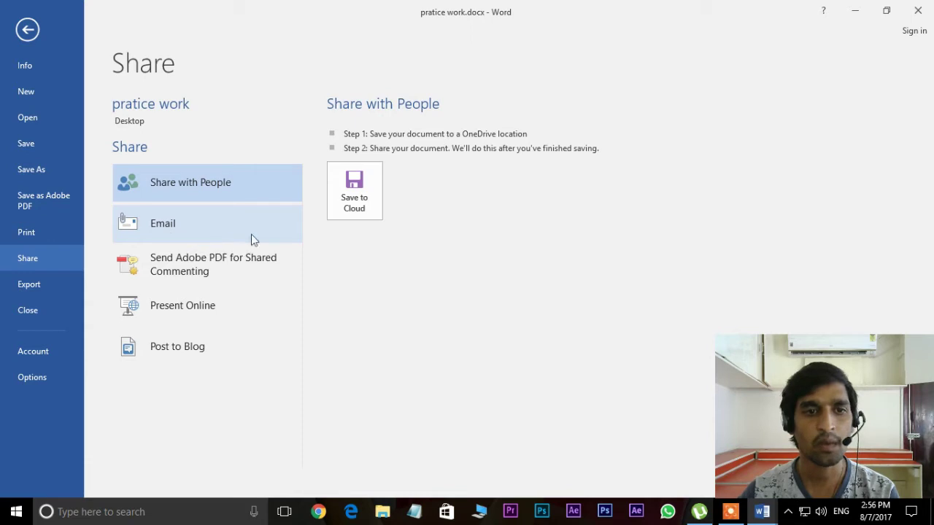
Under Export > Change File Type, select Word 97-2003 Document (*.doc)
click(26, 287)
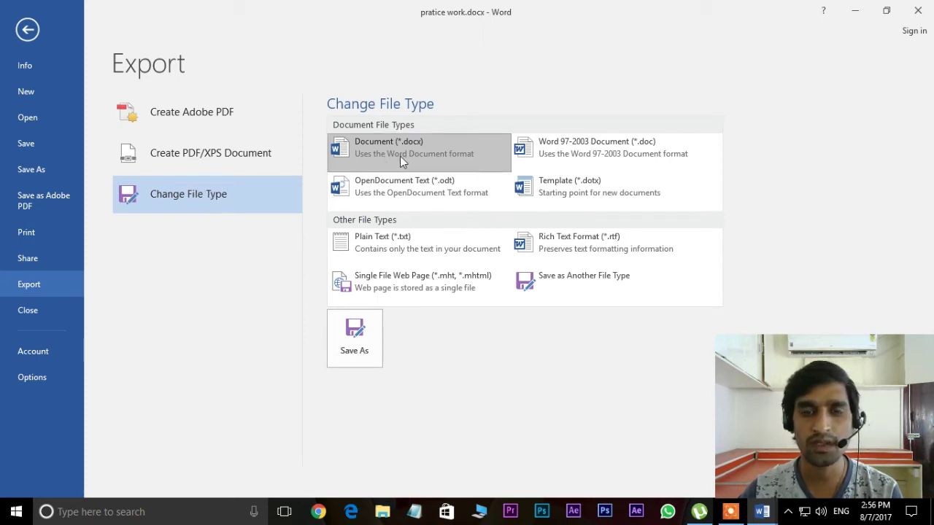
click(601, 151)
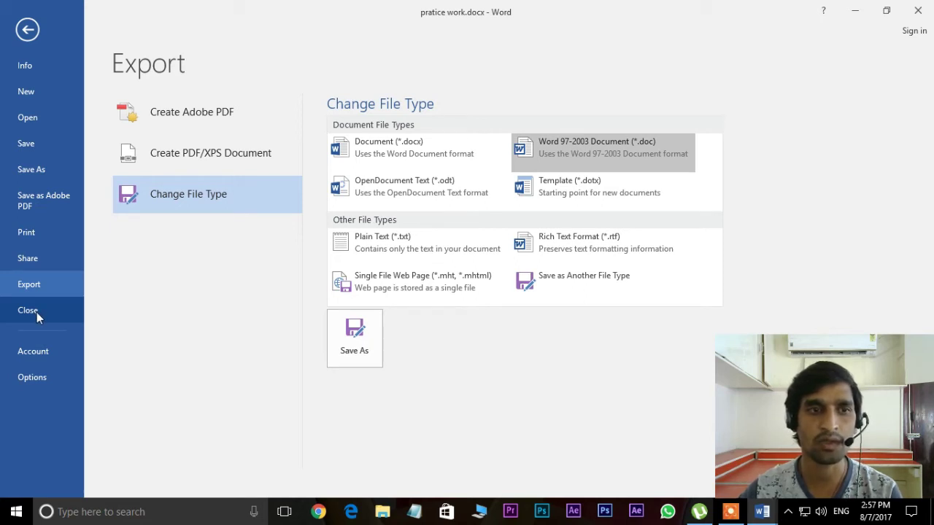
Show the Info page for pratice work.docx with its protection options and properties
click(26, 66)
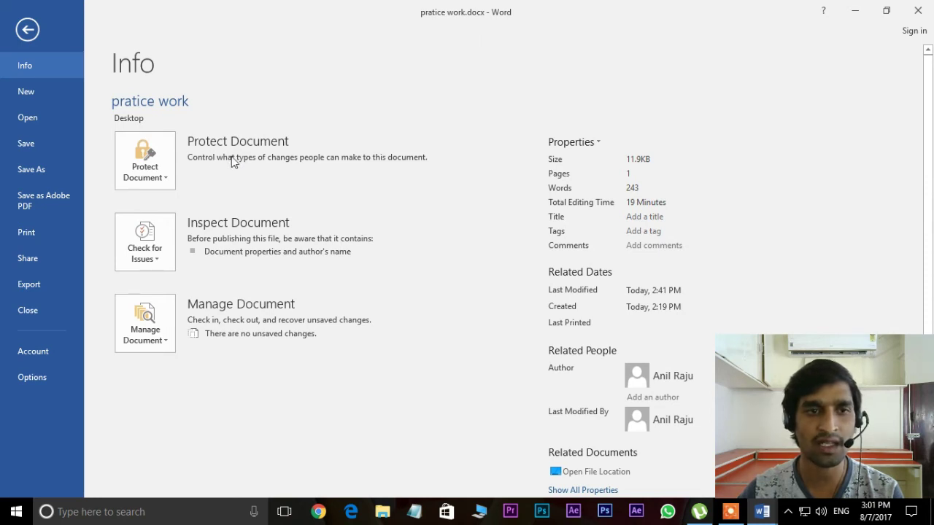
Encrypt pratice work.docx with an open password, confirm it, and save the document
click(166, 179)
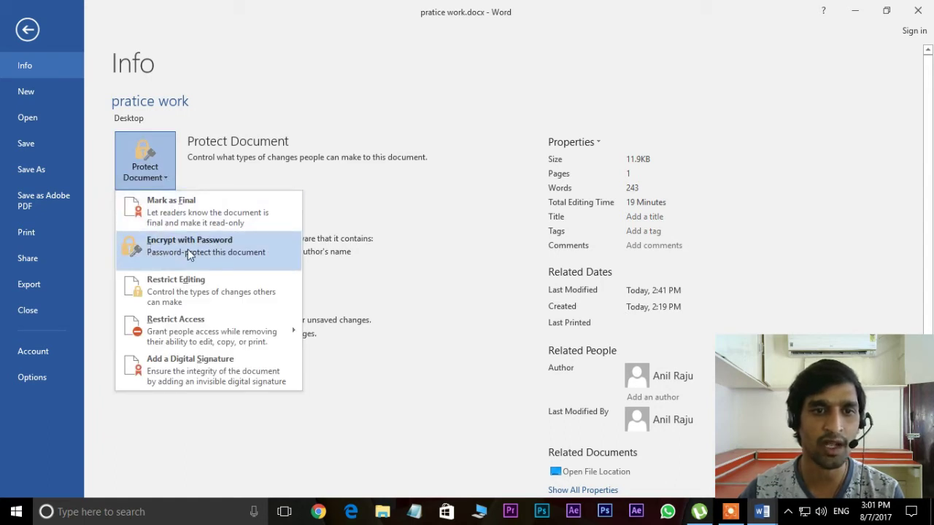
click(196, 245)
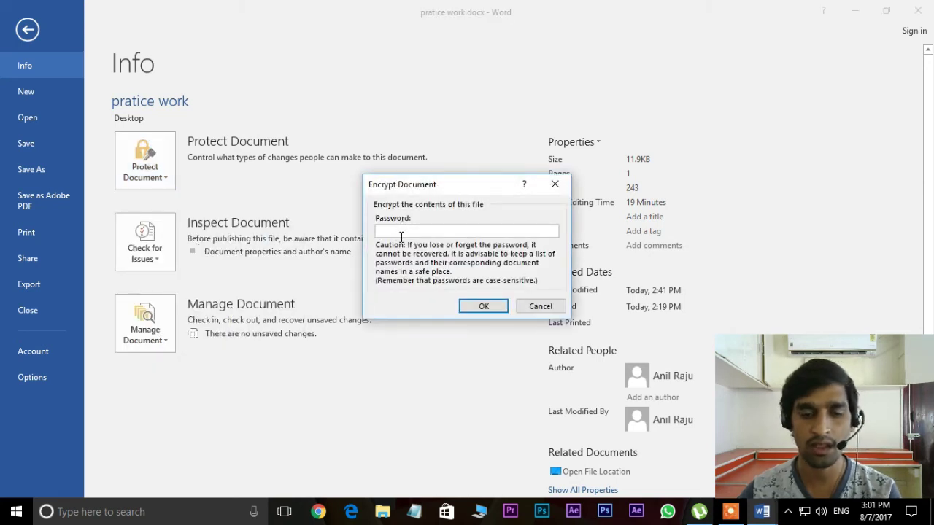
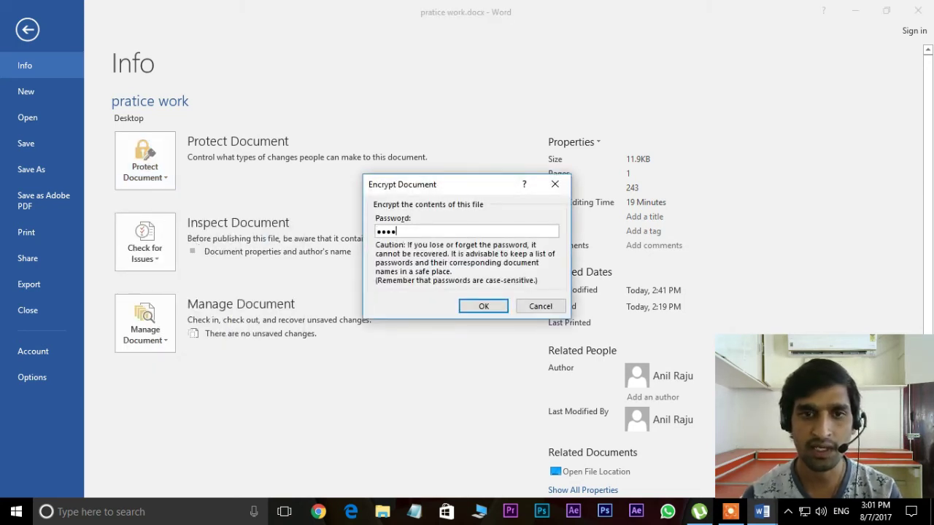
click(480, 308)
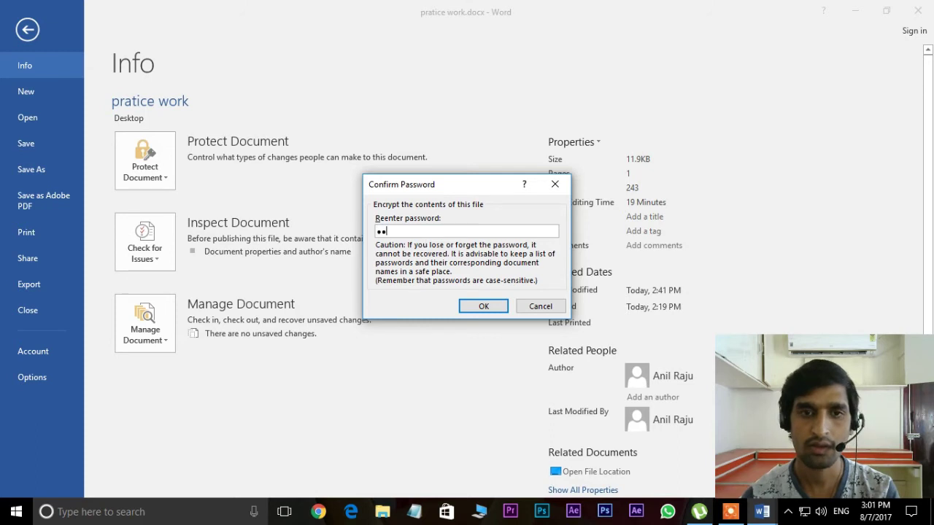
text(7)
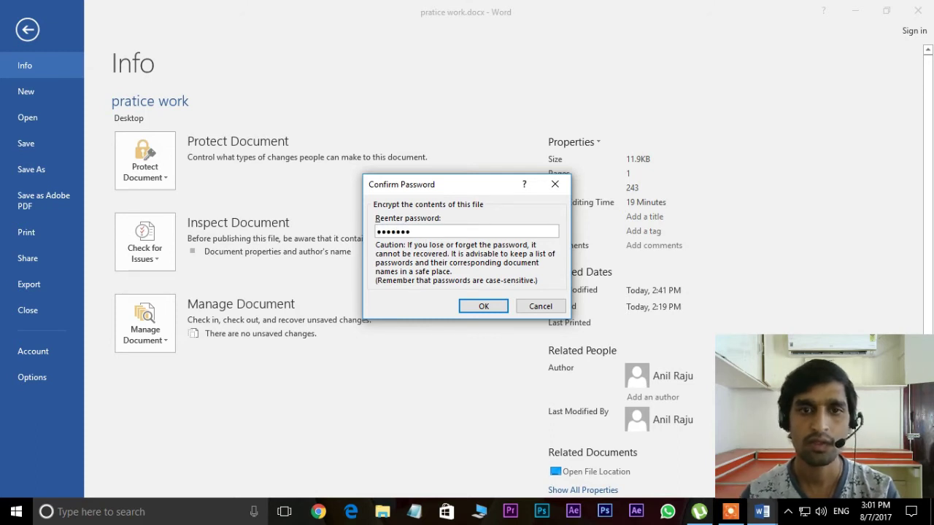
click(484, 306)
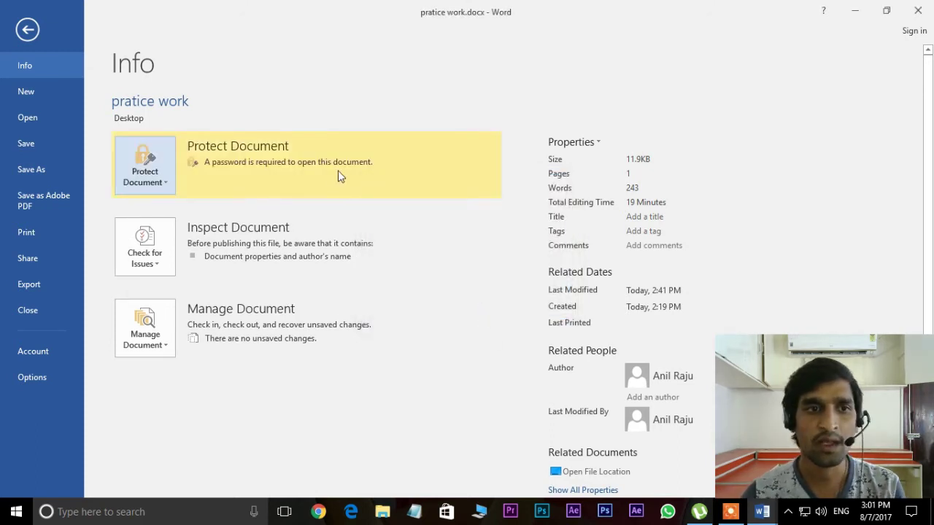
click(31, 148)
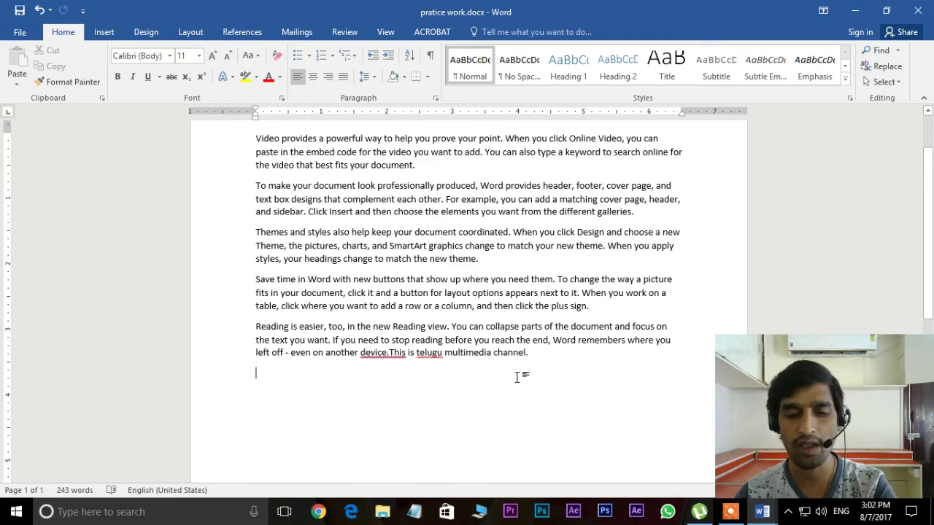
Open pratice work.docx from the desktop and unlock it by entering the document password
key(alt)
key(super+d)
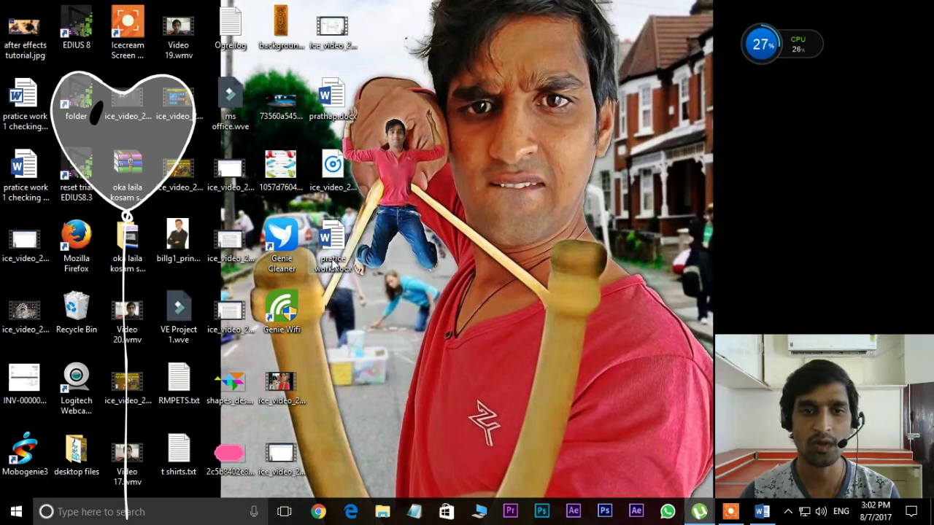
double_click(333, 246)
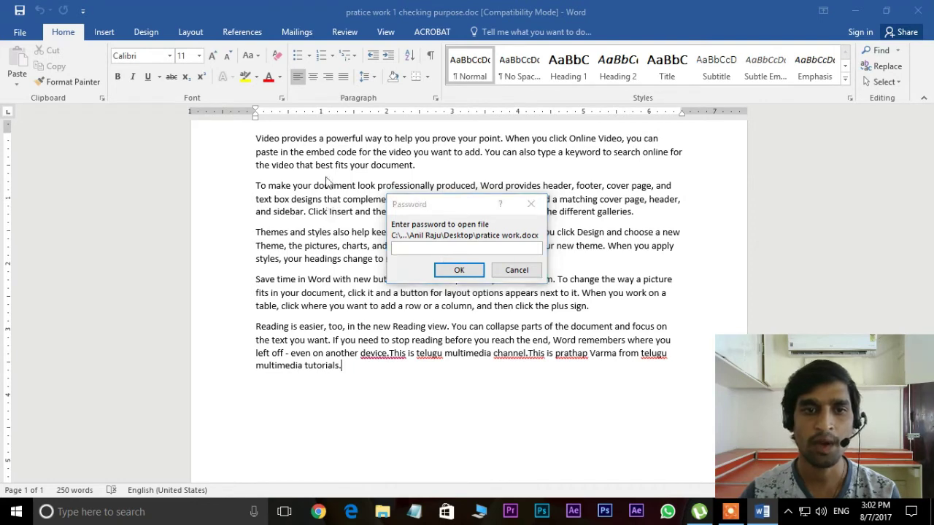
click(638, 290)
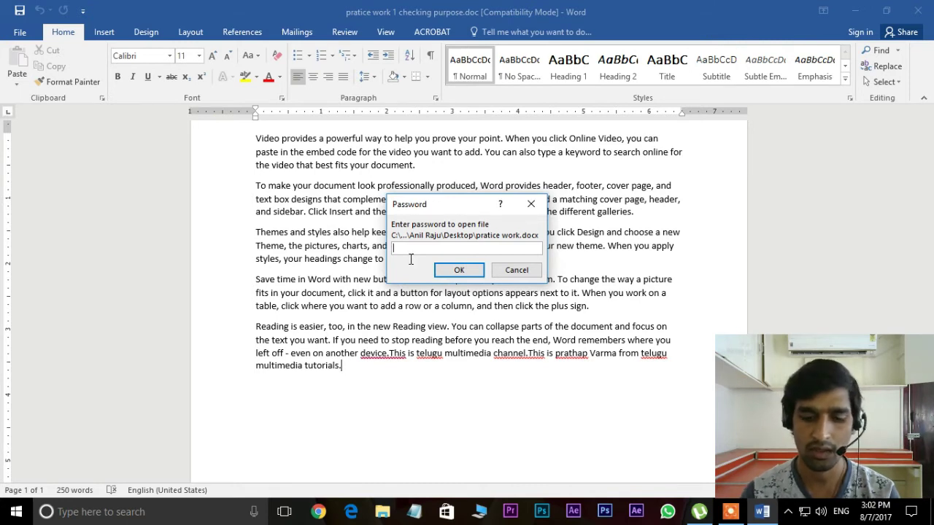
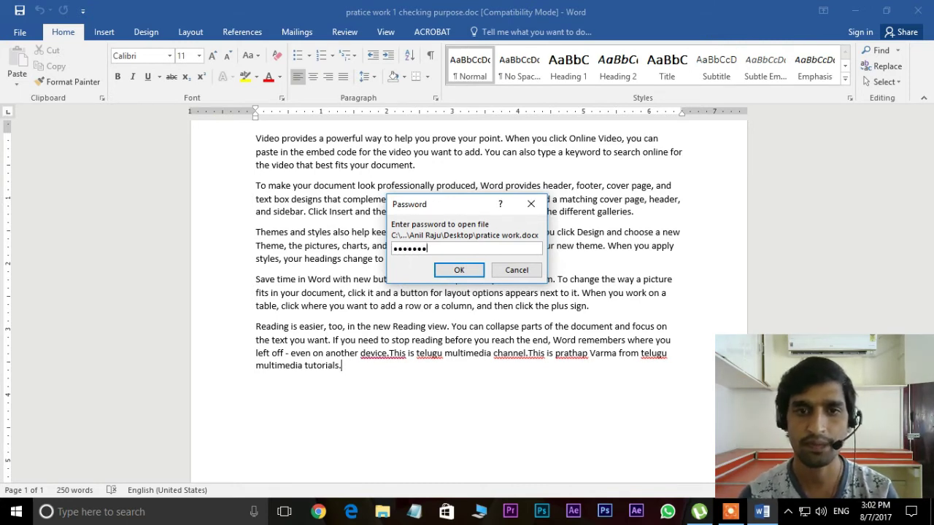
click(447, 275)
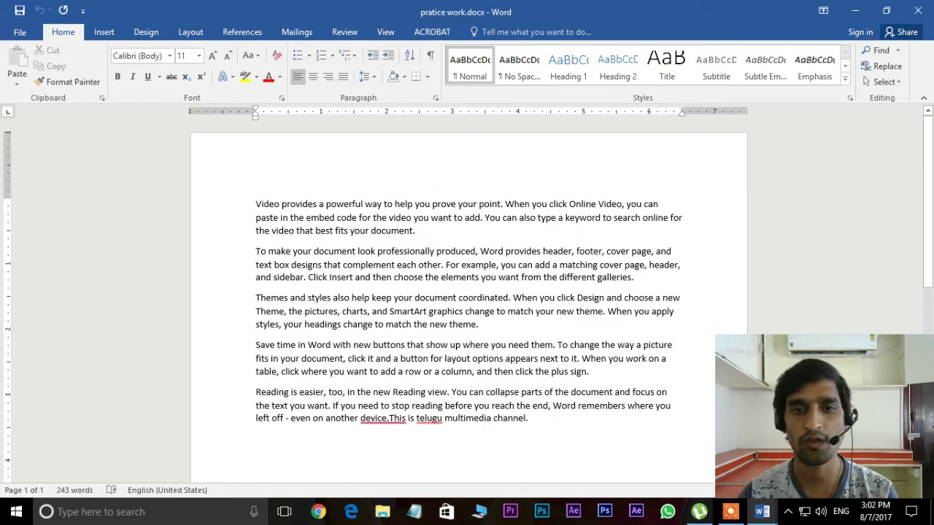
Undo the last edit, then delete the encryption password and return to the text
key(ctrl+z)
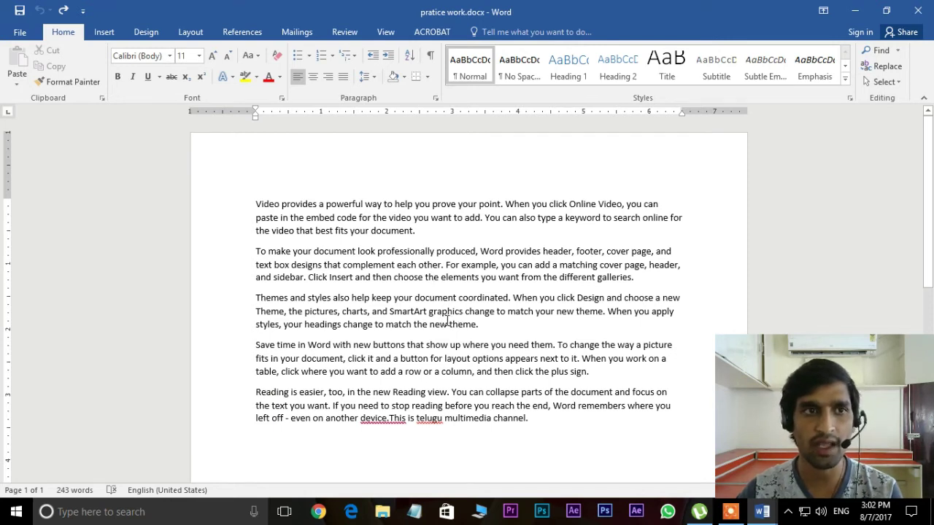
click(23, 34)
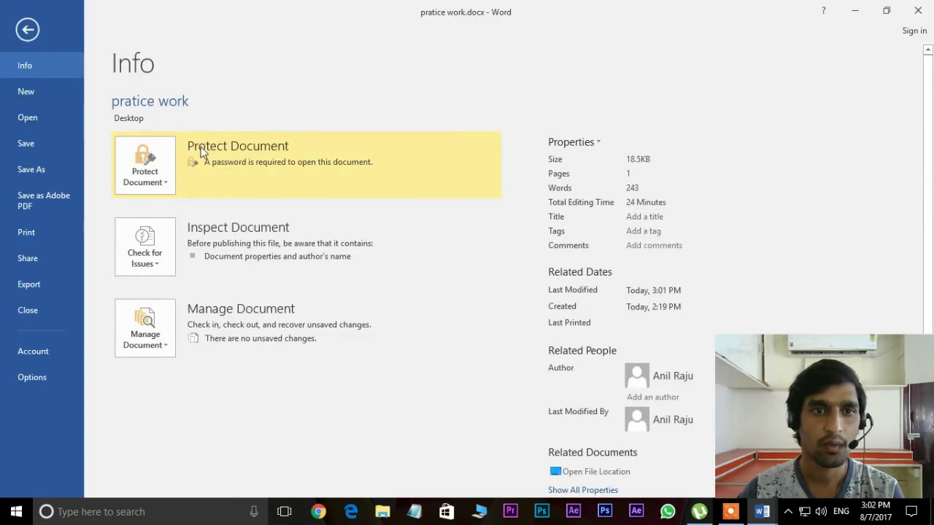
click(166, 187)
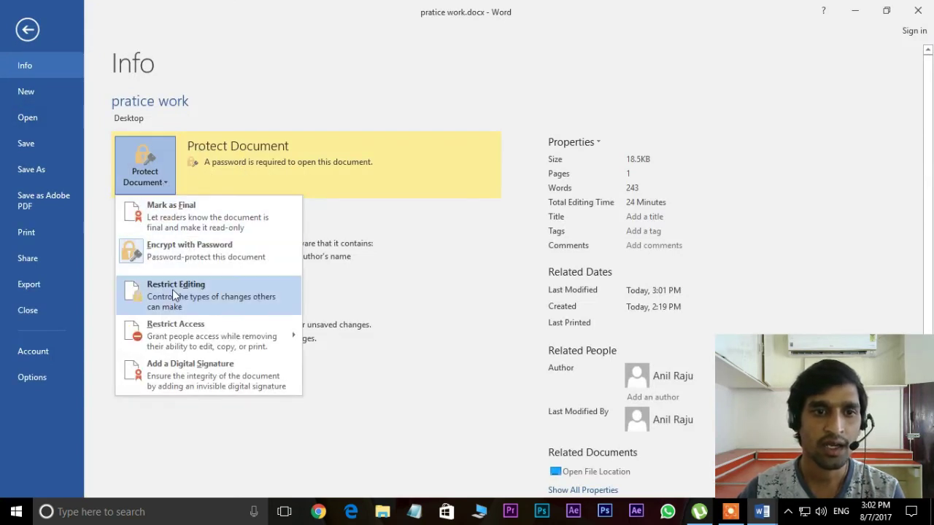
click(198, 251)
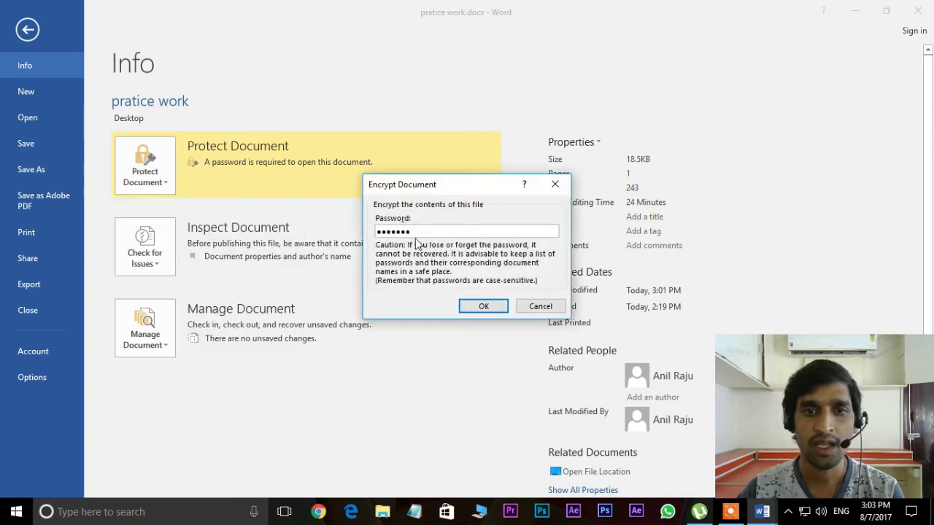
drag(424, 239, 370, 241)
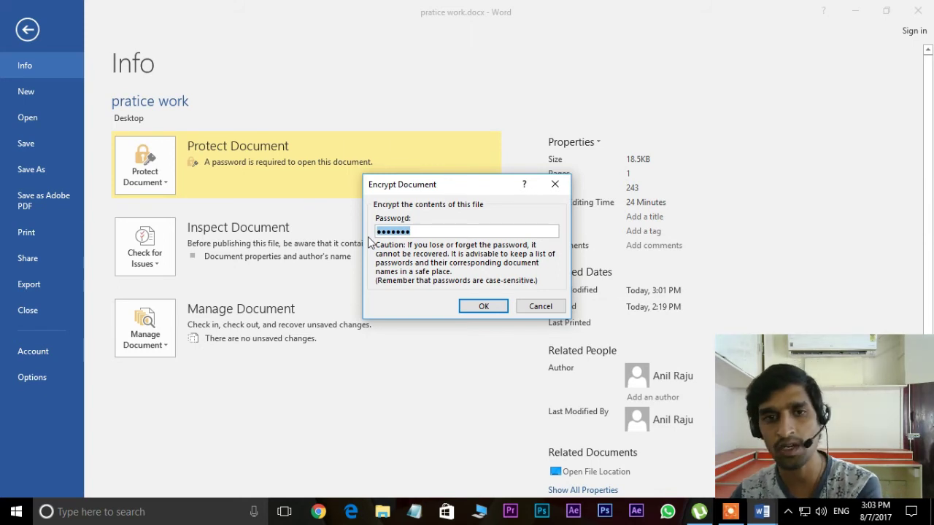
key(BackSpace)
click(481, 307)
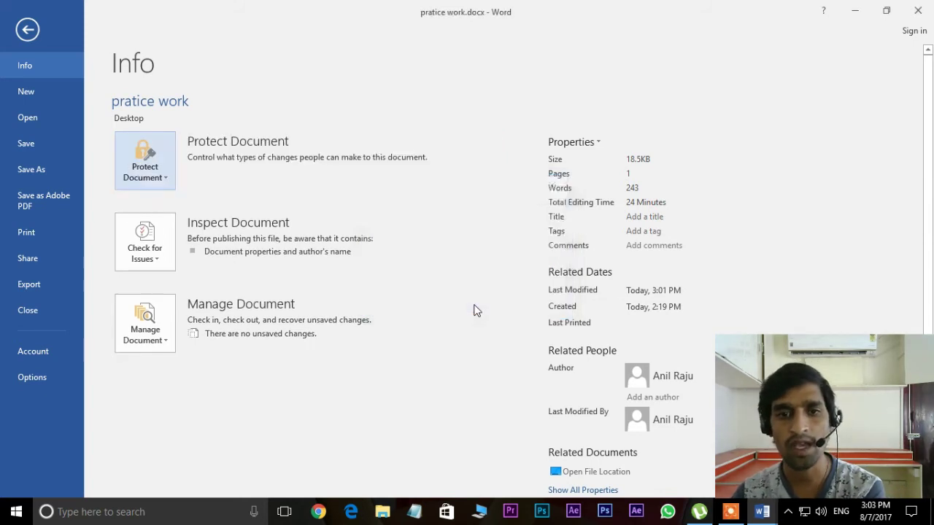
click(29, 33)
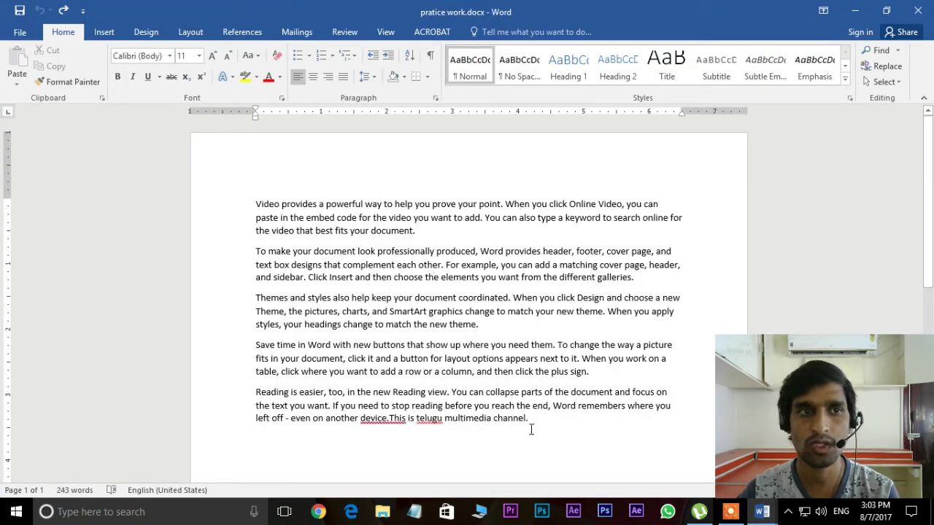
On pratice work's Info page, expand Manage Document to reveal Recover Unsaved Documents
click(21, 34)
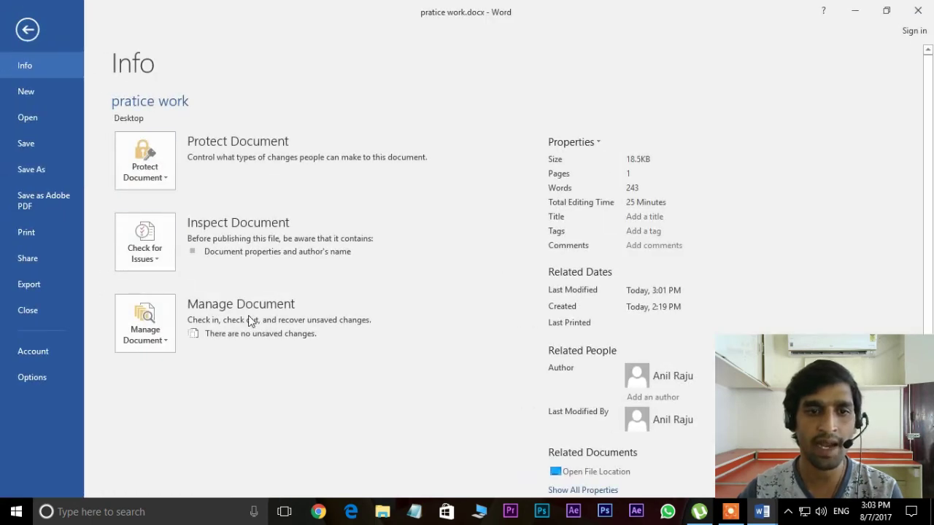
click(166, 341)
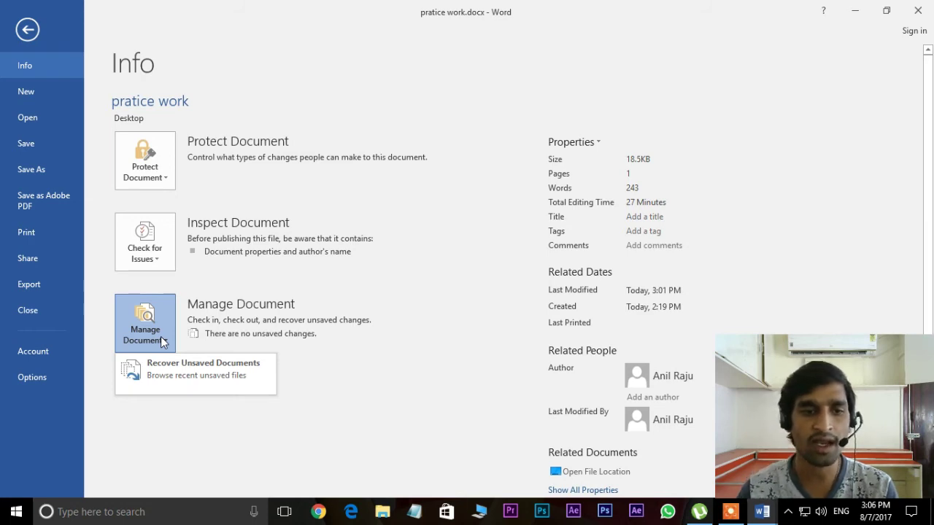
List the recoverable unsaved files and select 'Computer is an electronic device'
click(213, 370)
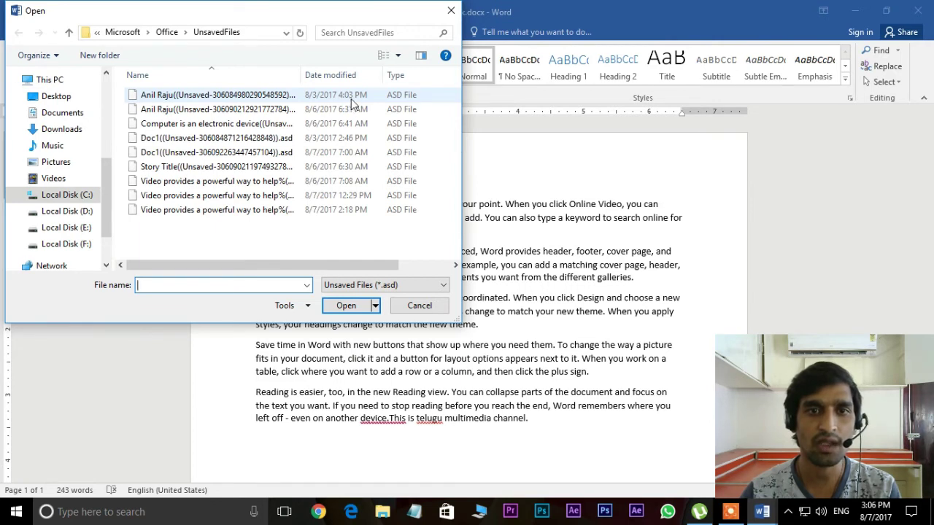
click(270, 96)
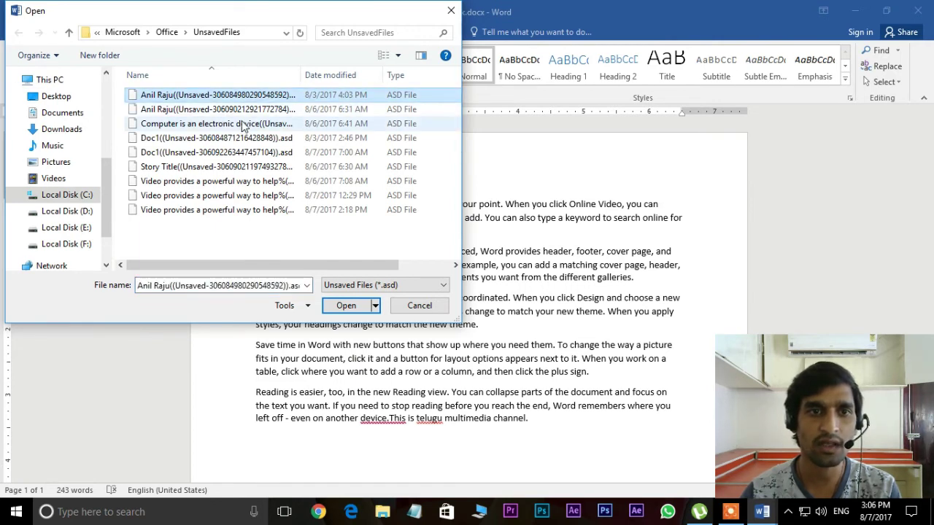
click(217, 125)
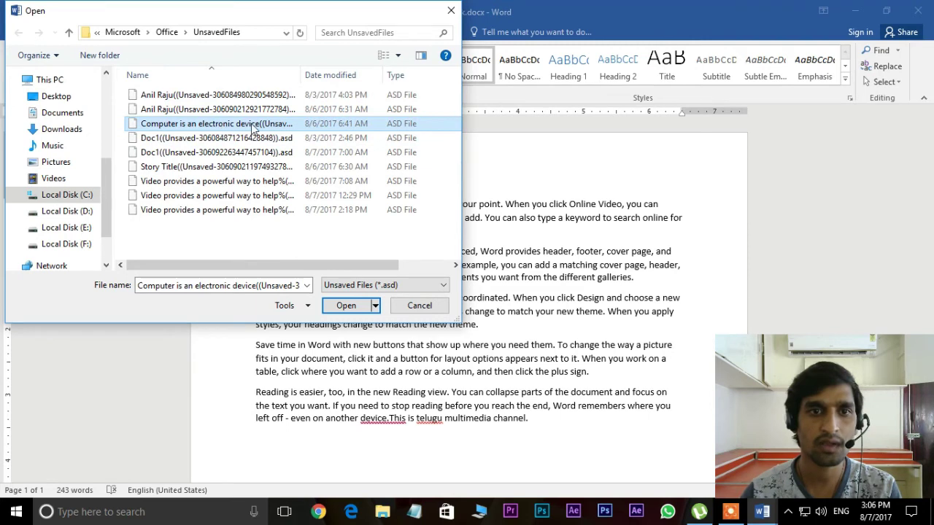
click(245, 126)
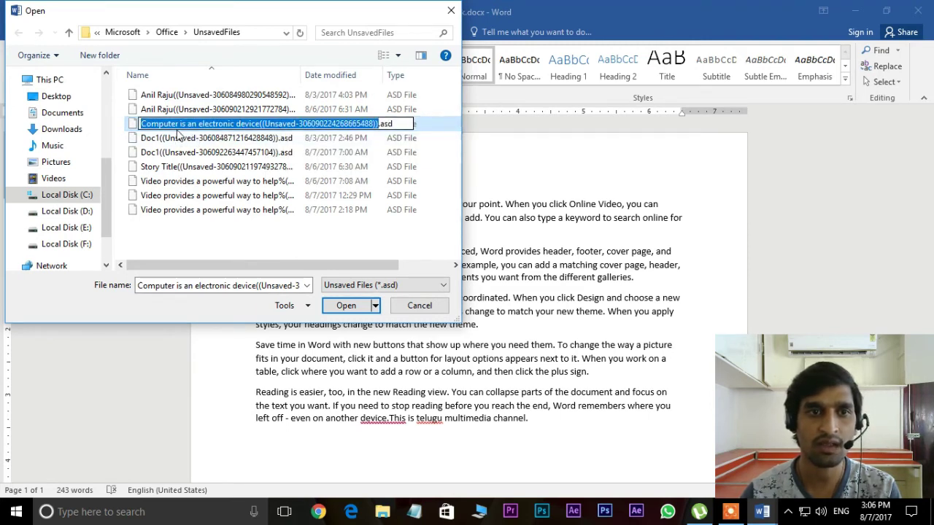
key(Escape)
Open the recovered file, then dismiss Save As without saving it
click(356, 309)
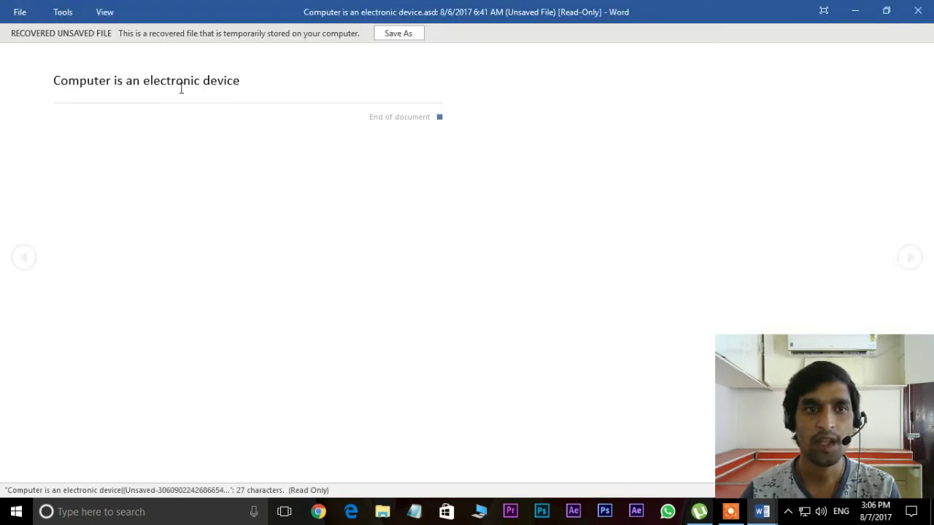
click(399, 35)
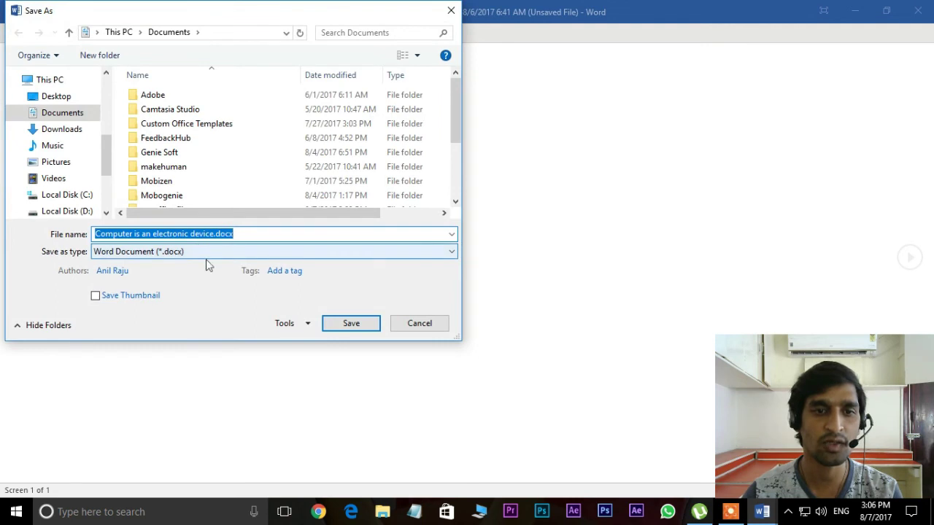
click(451, 10)
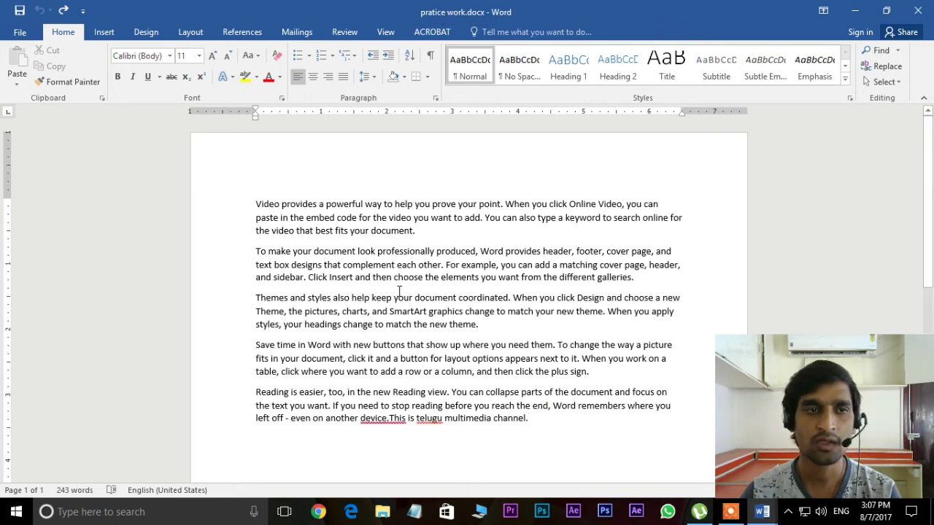
Switch the Office Theme to Dark Gray on the Account page and view the document
click(21, 32)
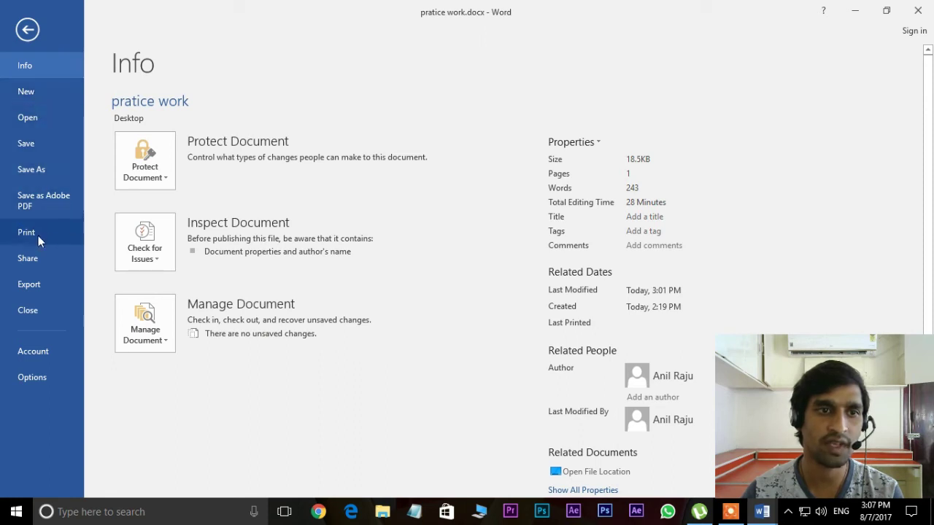
click(43, 355)
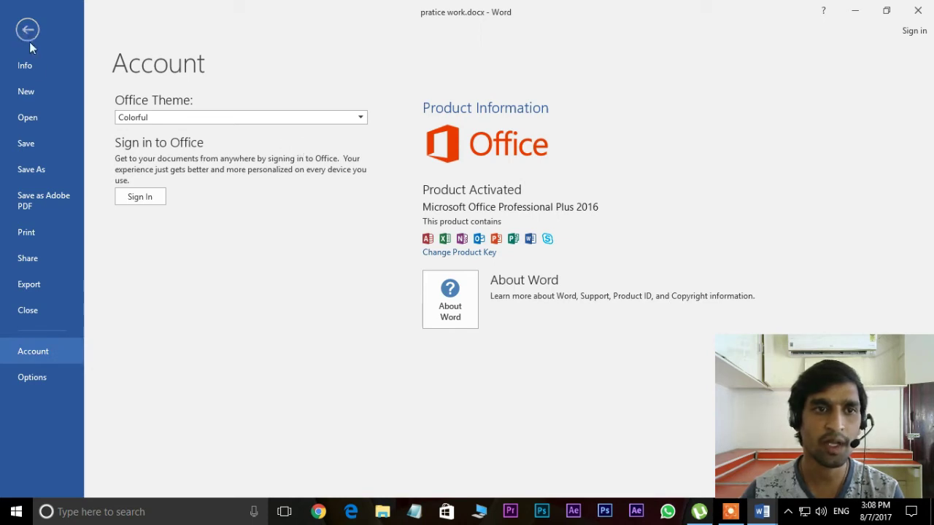
click(360, 117)
click(165, 145)
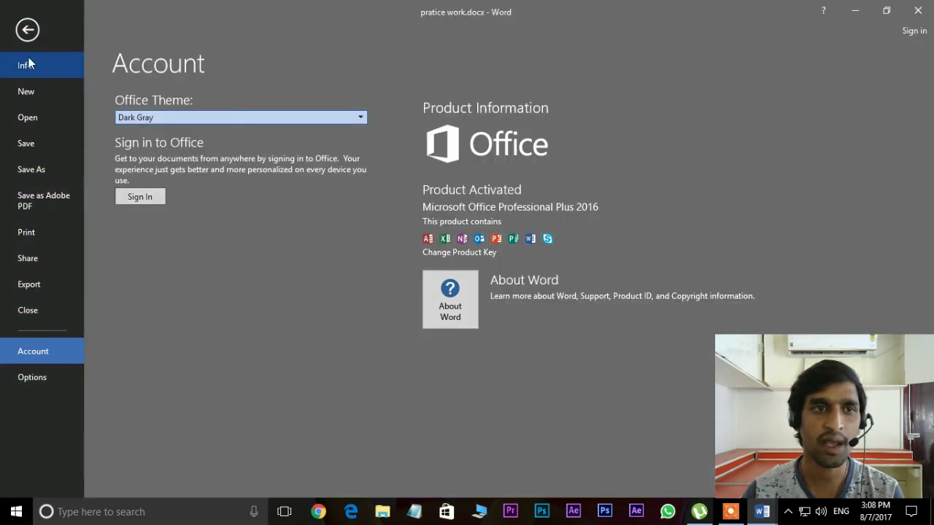
click(27, 31)
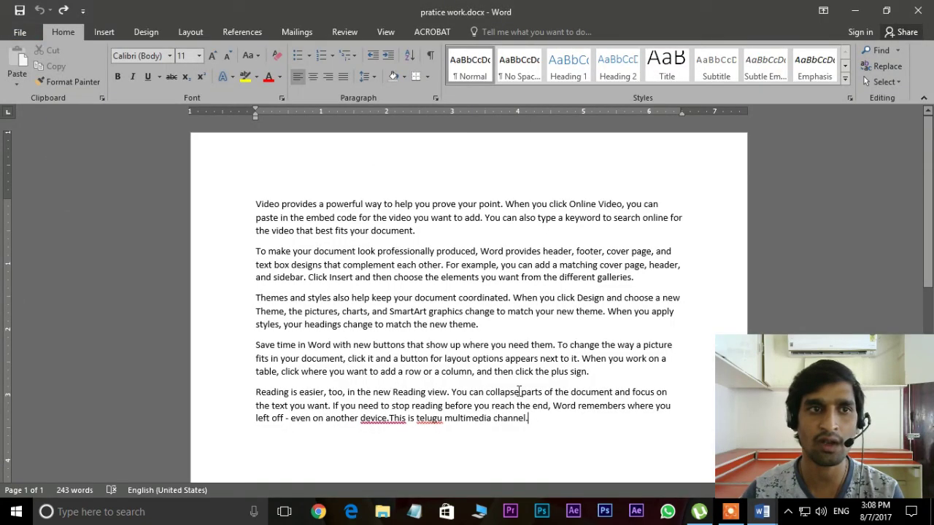
Change the Office Theme to White, then back to Colorful
click(21, 33)
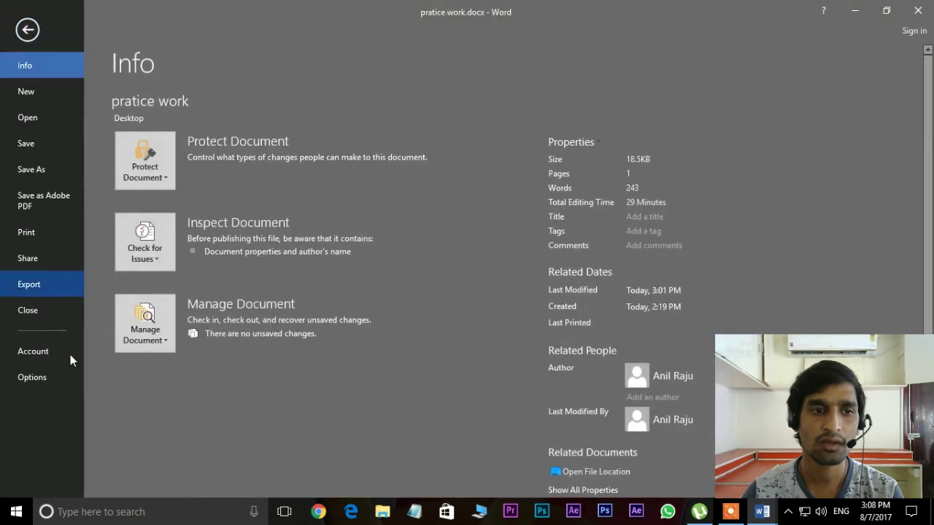
click(42, 353)
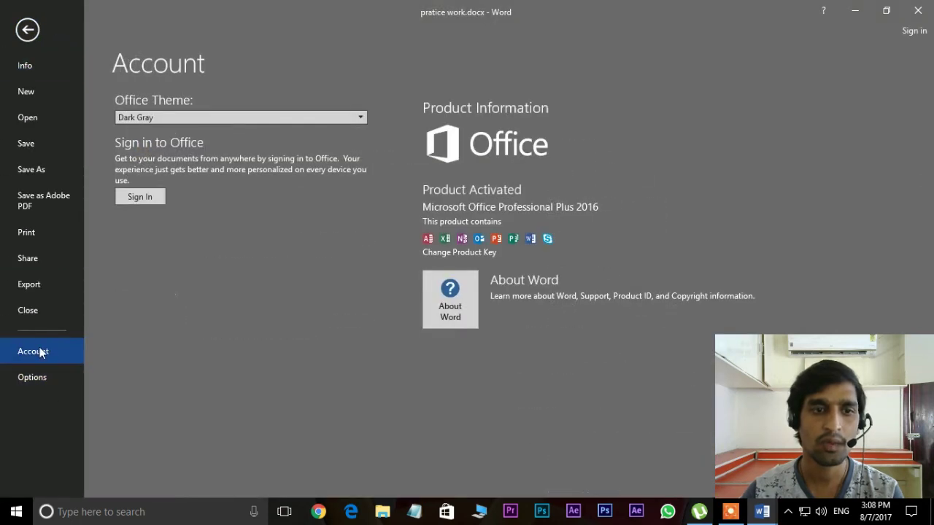
click(232, 116)
click(138, 157)
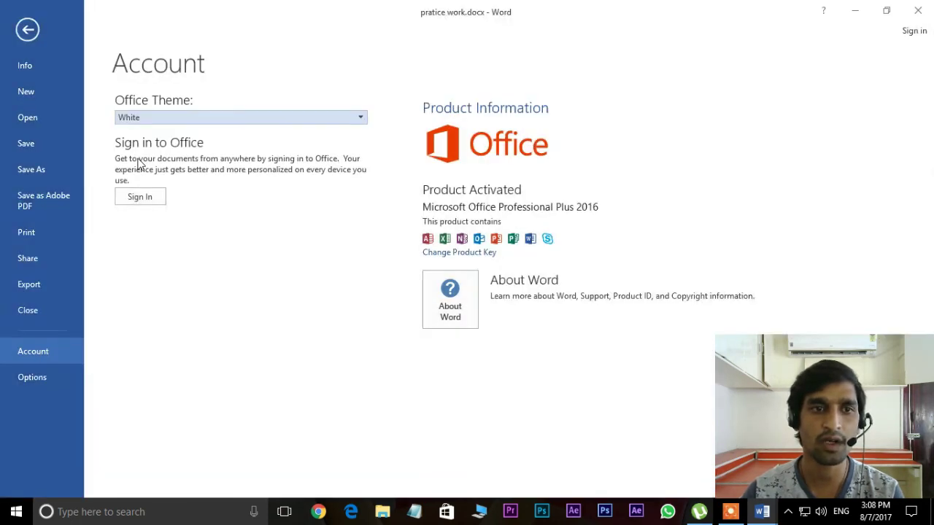
click(187, 121)
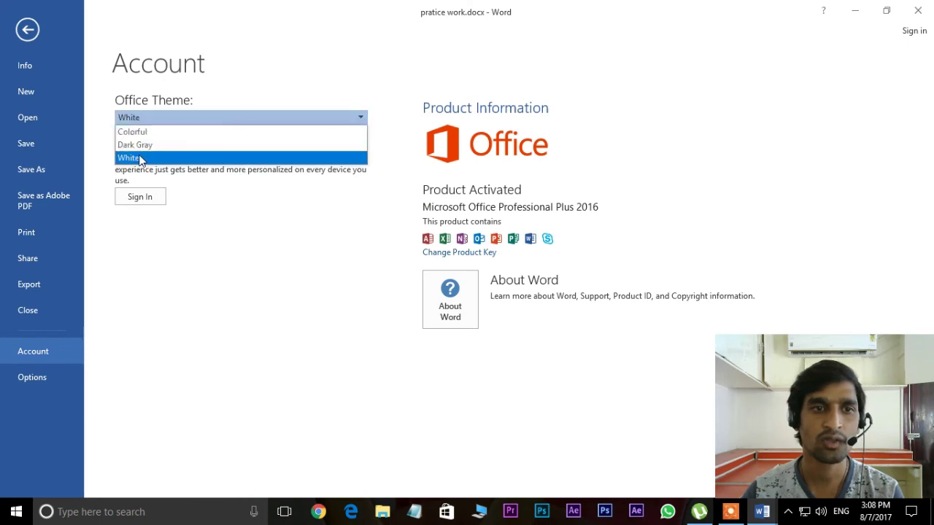
click(142, 133)
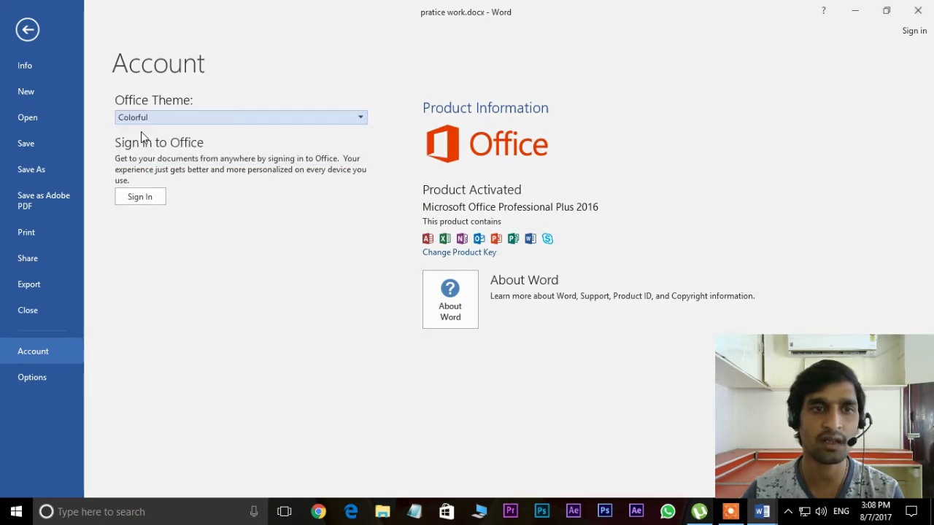
In Word Options, keep the Colorful theme and uncheck Home under Customize Ribbon's Main Tabs
click(39, 379)
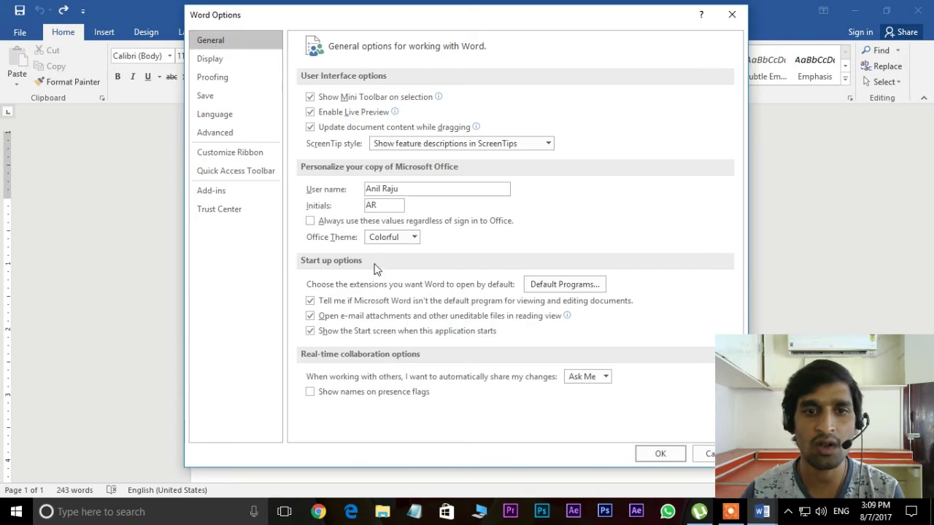
click(413, 238)
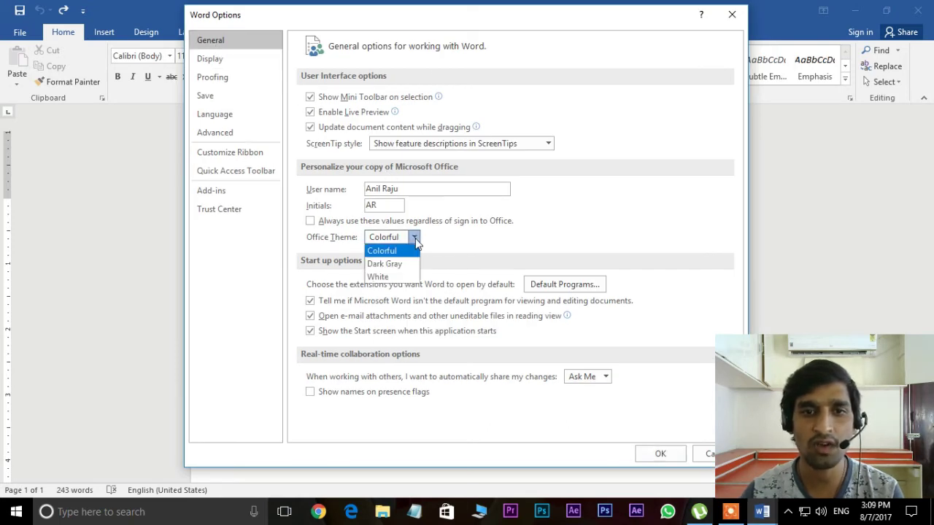
click(407, 251)
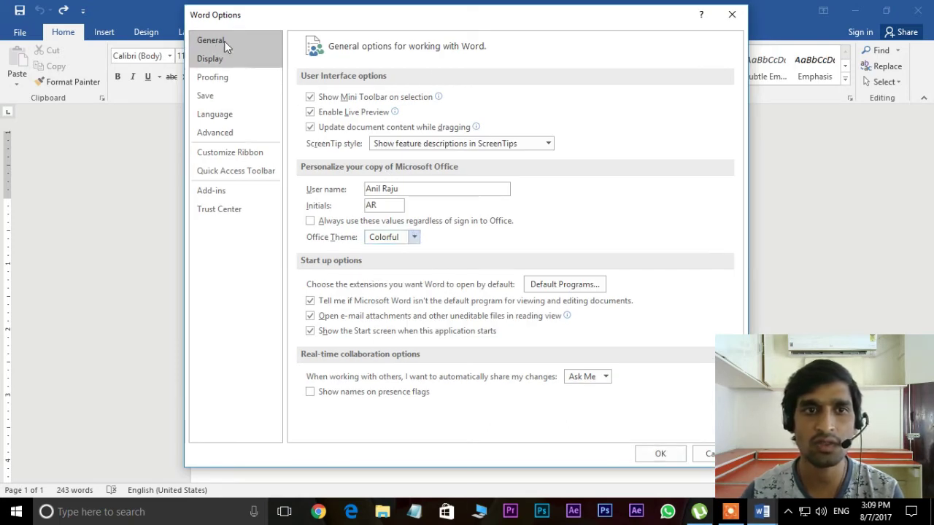
click(224, 154)
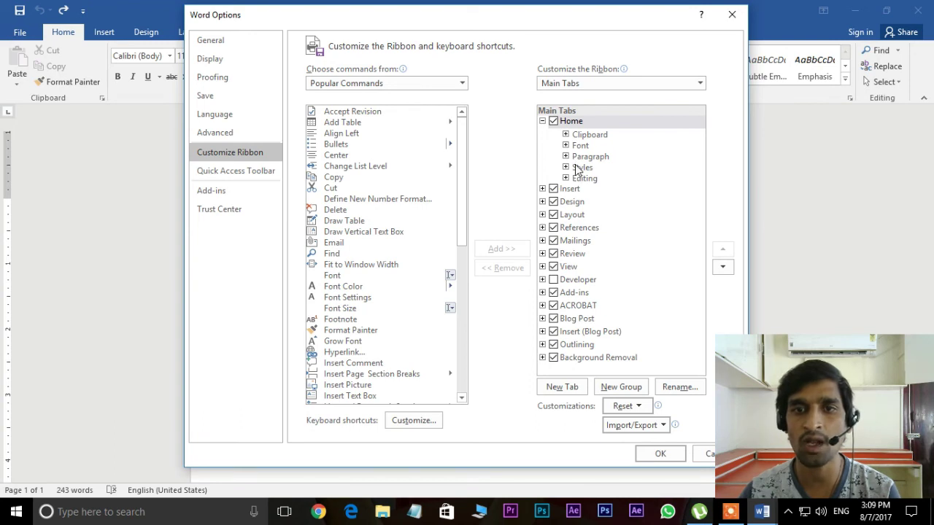
click(553, 122)
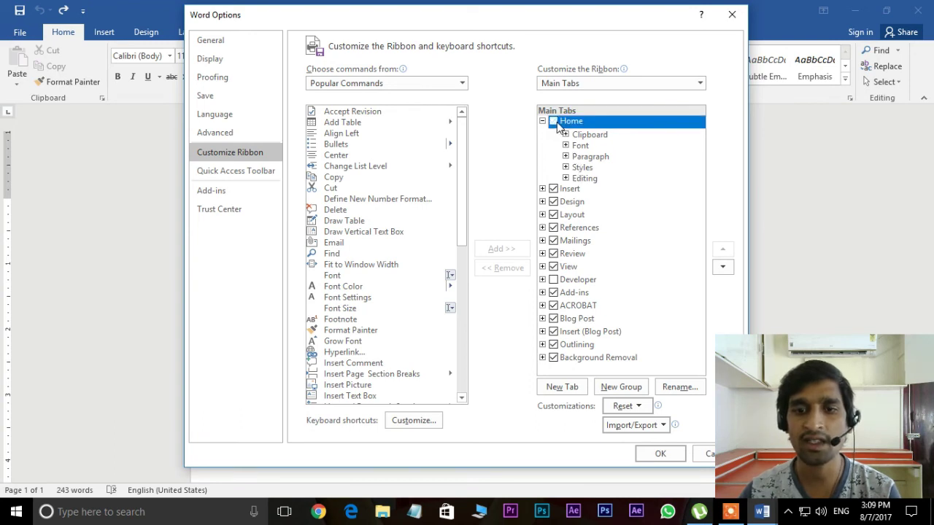
click(656, 455)
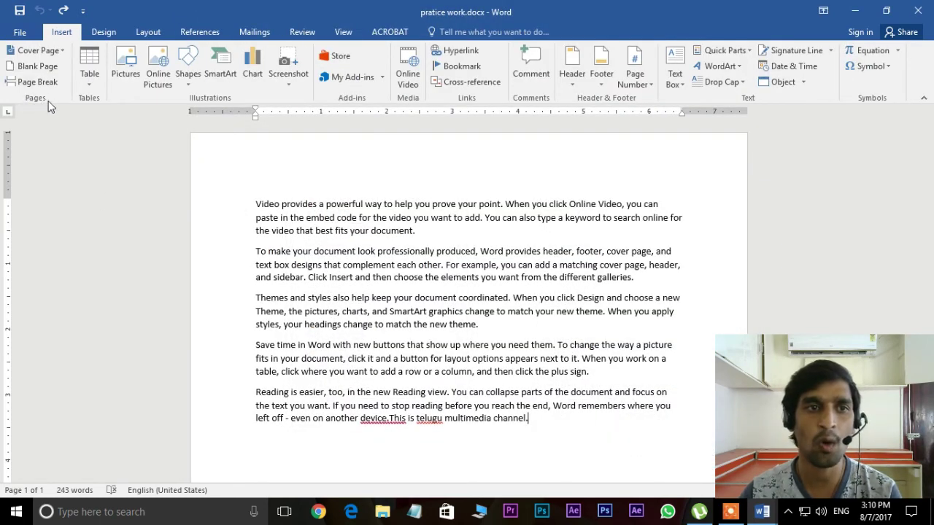
In Customize Ribbon, choose Reset all customizations, confirm Yes, and close Options
click(22, 35)
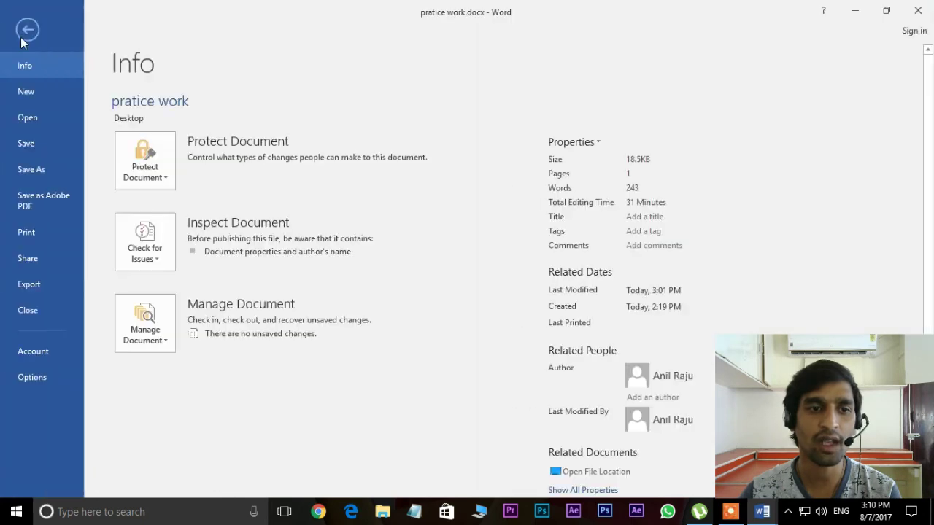
click(37, 380)
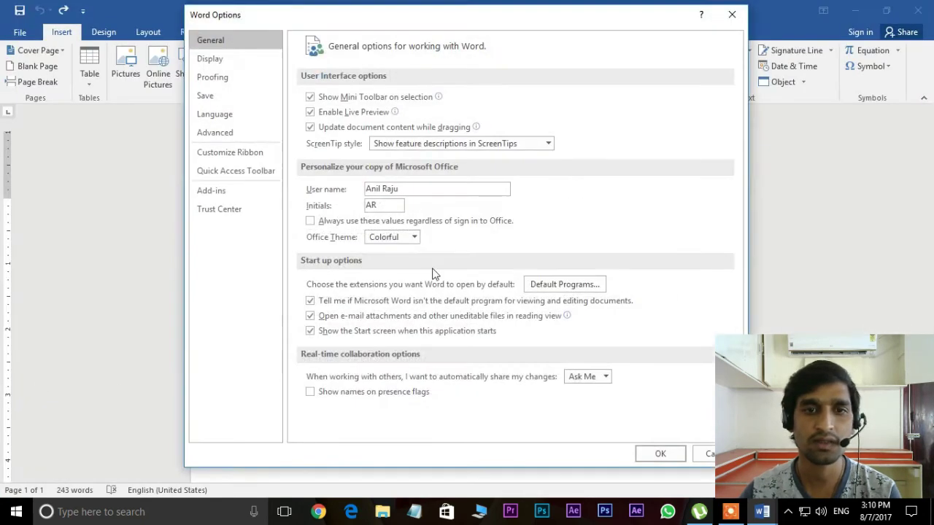
click(228, 154)
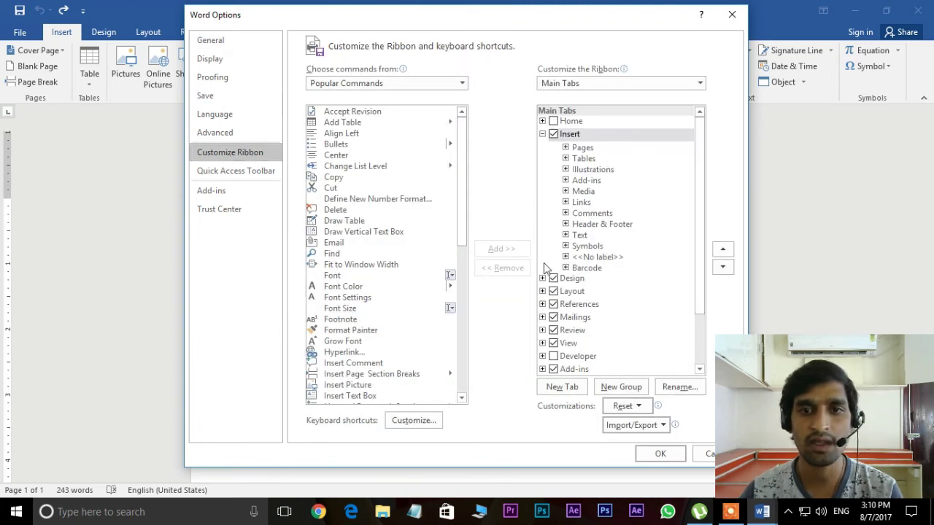
click(554, 122)
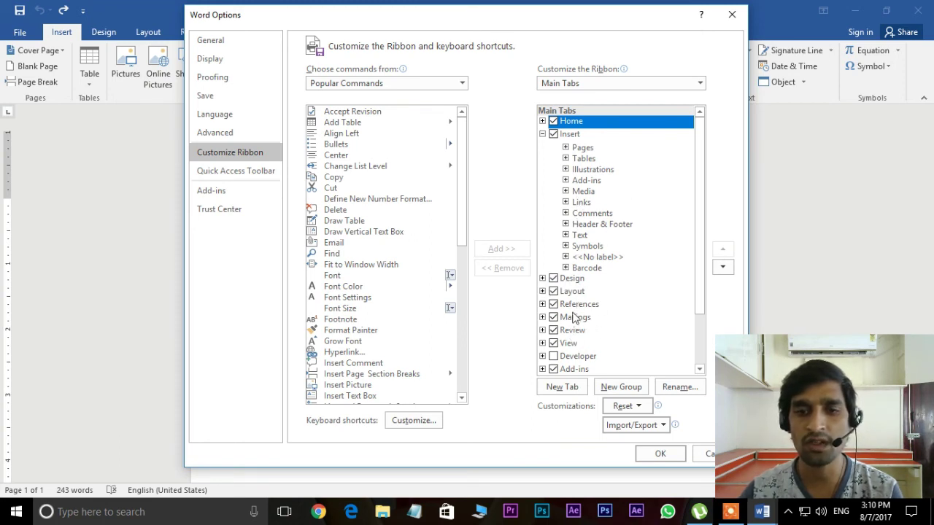
click(628, 410)
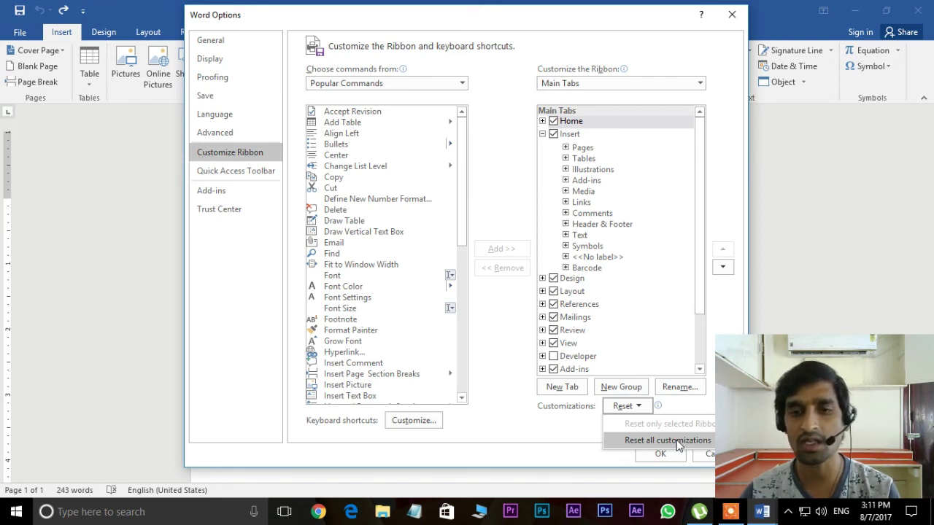
click(668, 440)
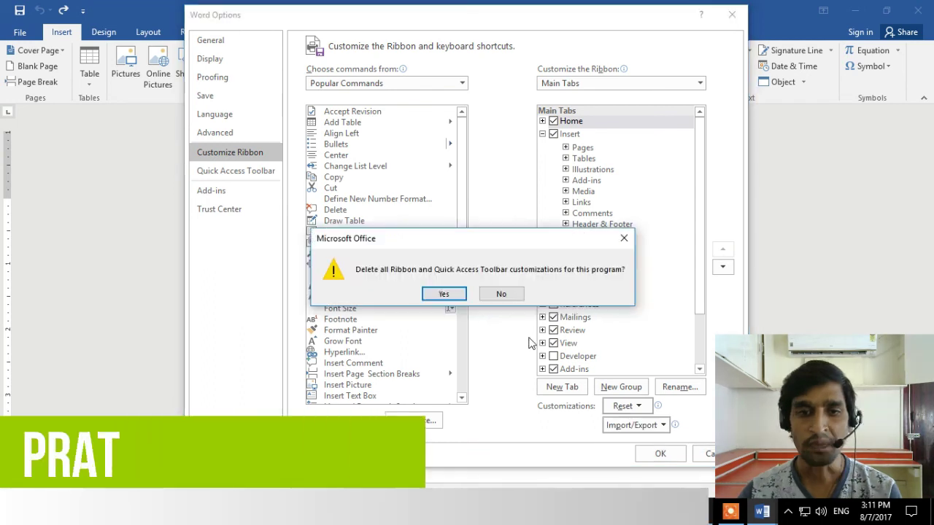
click(443, 295)
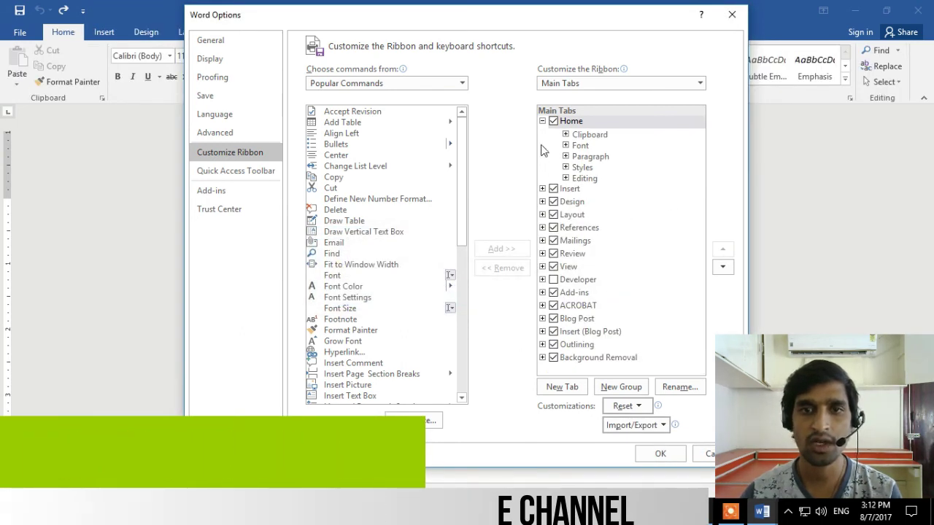
click(665, 456)
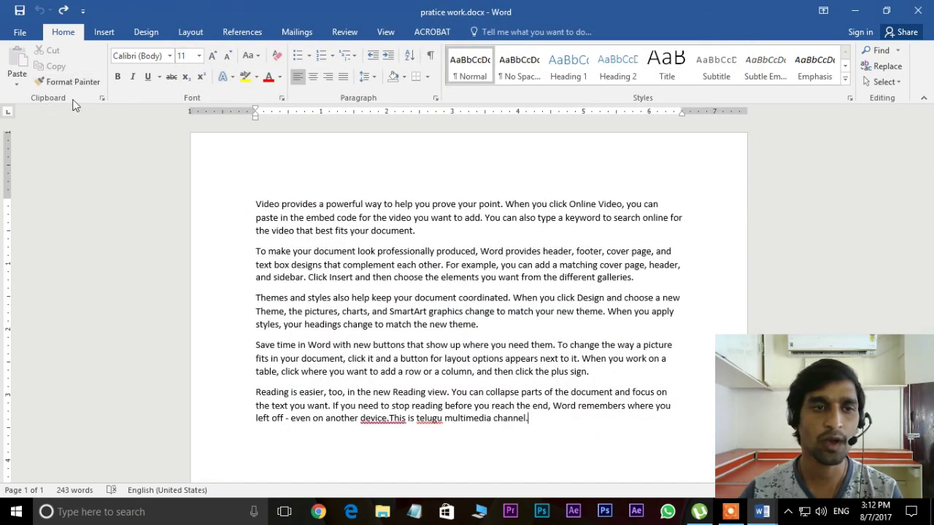
View the Quick Access Toolbar page in Word Options, then close it unchanged
click(14, 33)
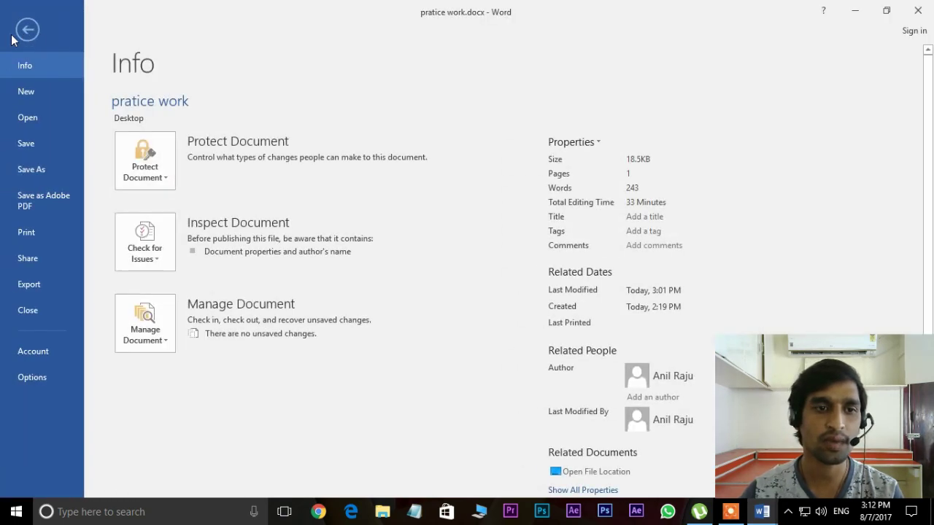
click(37, 377)
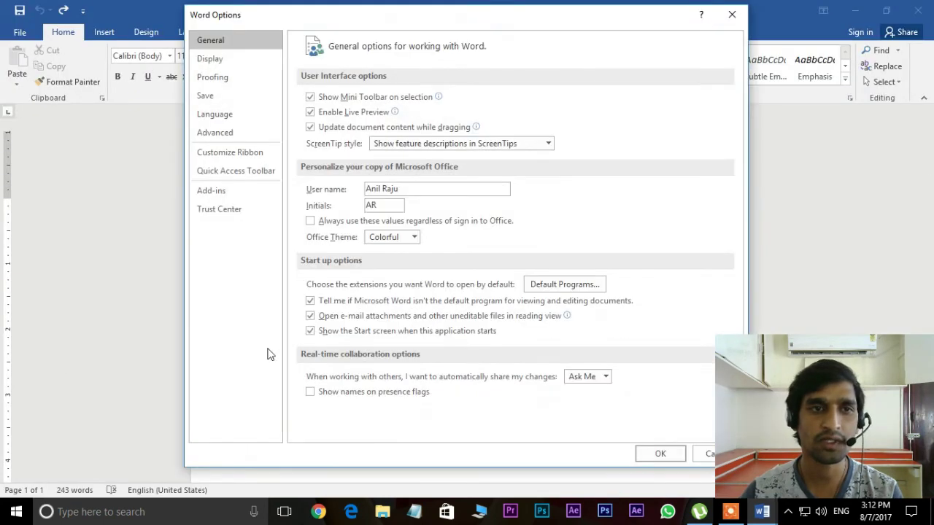
click(244, 176)
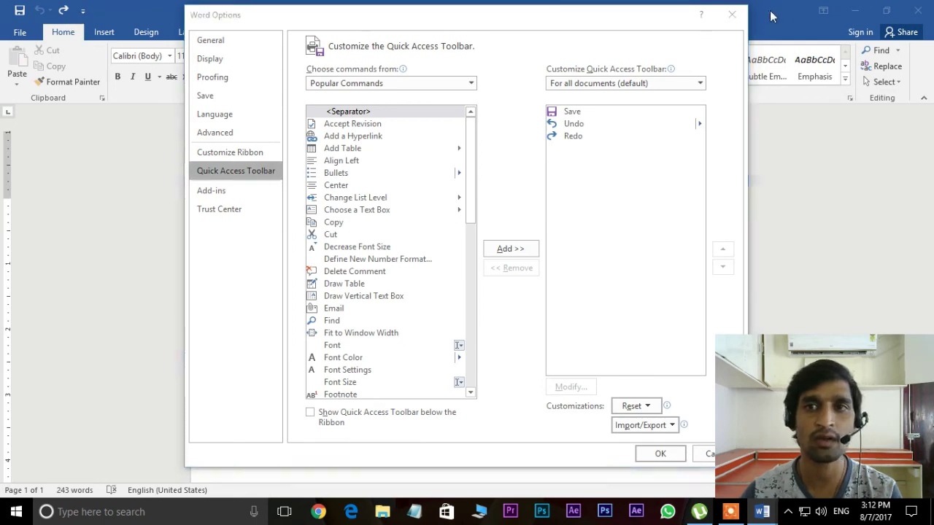
key(Escape)
Tick Quick Print in the Customize Quick Access Toolbar dropdown, then untick it again
click(83, 12)
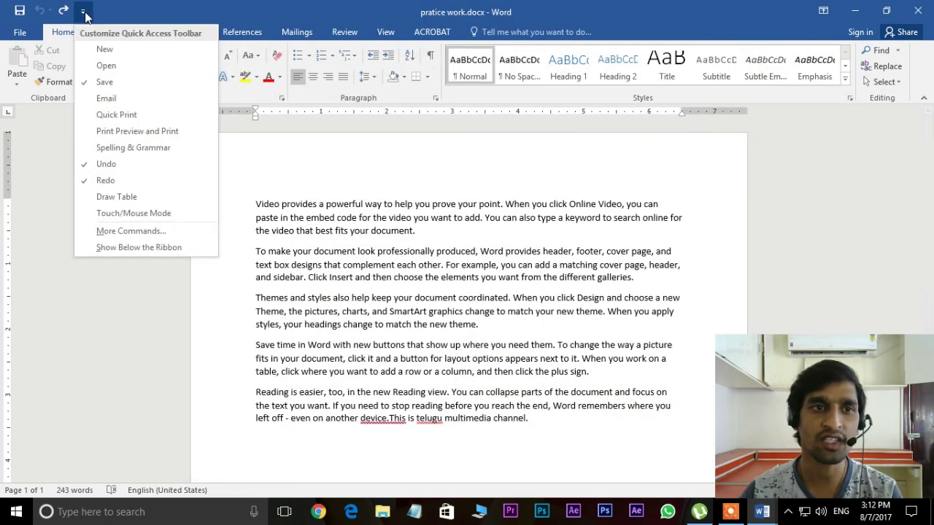
click(90, 117)
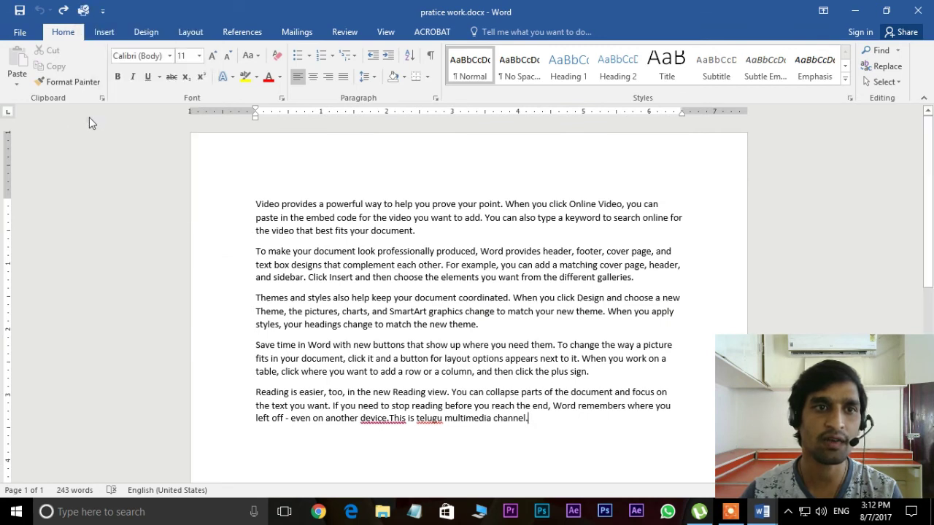
click(103, 10)
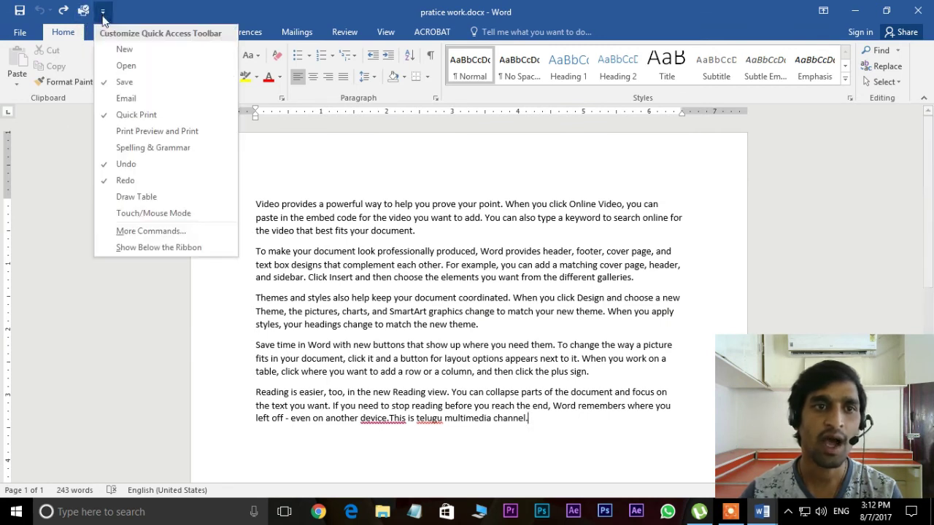
click(109, 117)
click(20, 32)
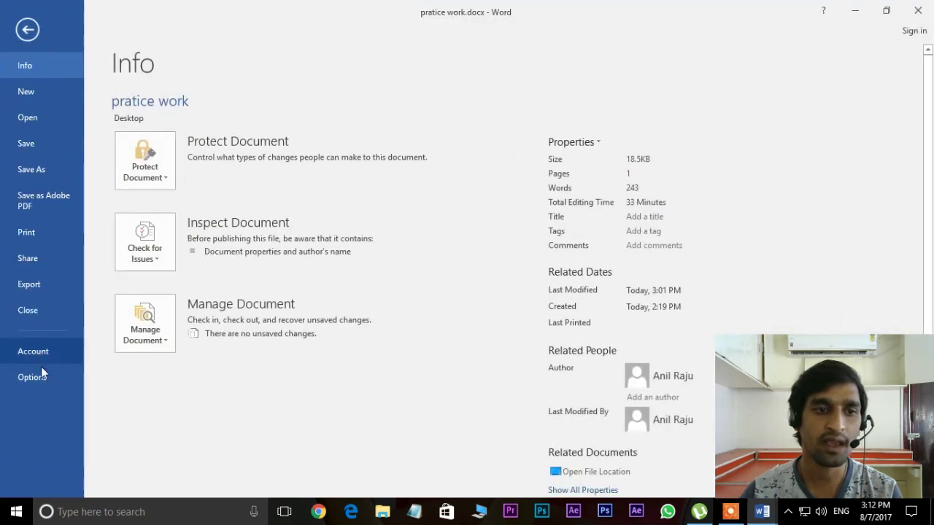
Add Copy and Cut to the Quick Access Toolbar in Word Options
click(44, 378)
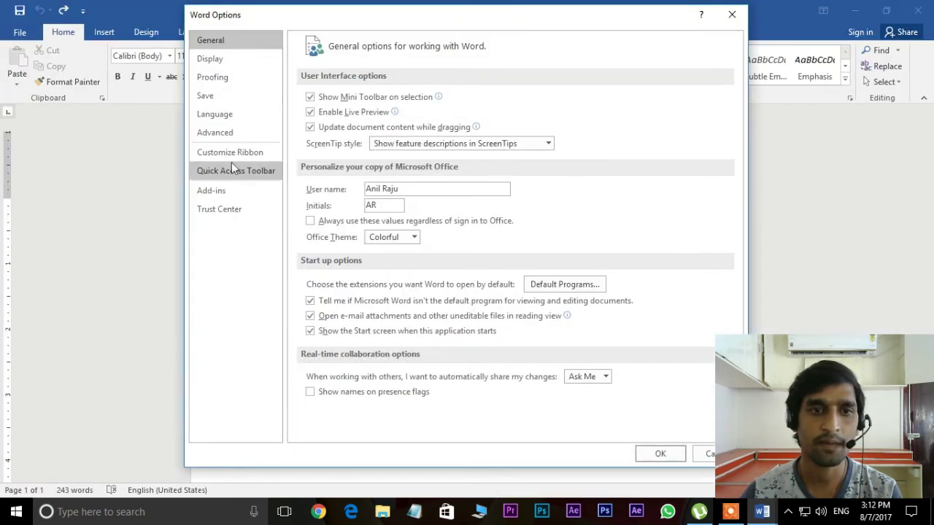
click(226, 172)
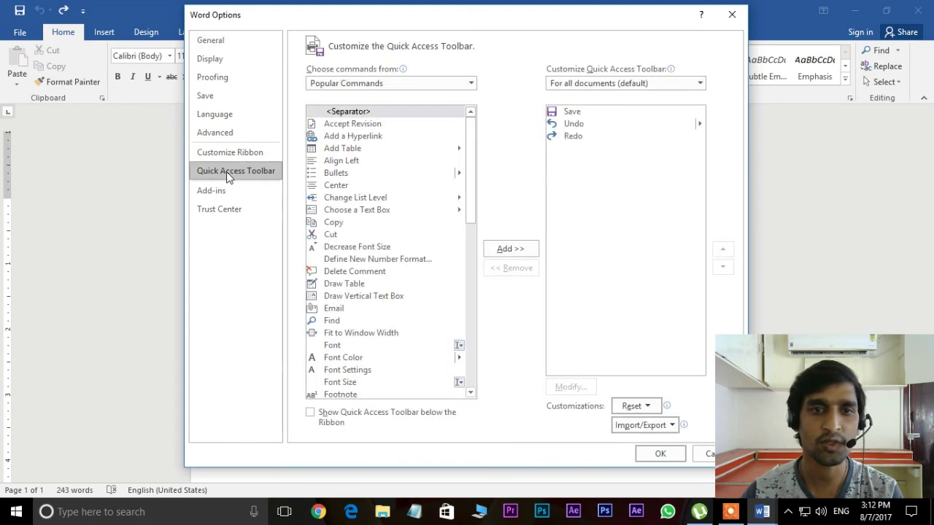
click(330, 223)
click(519, 248)
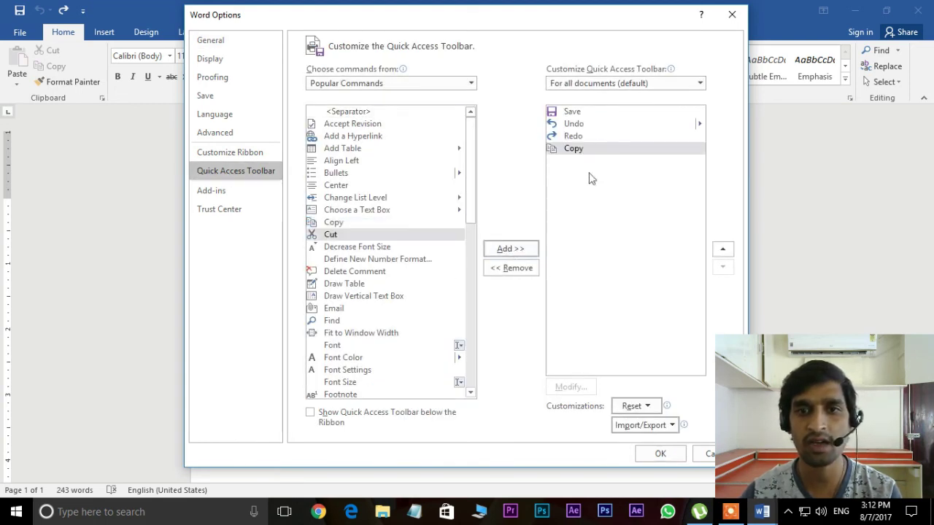
click(356, 272)
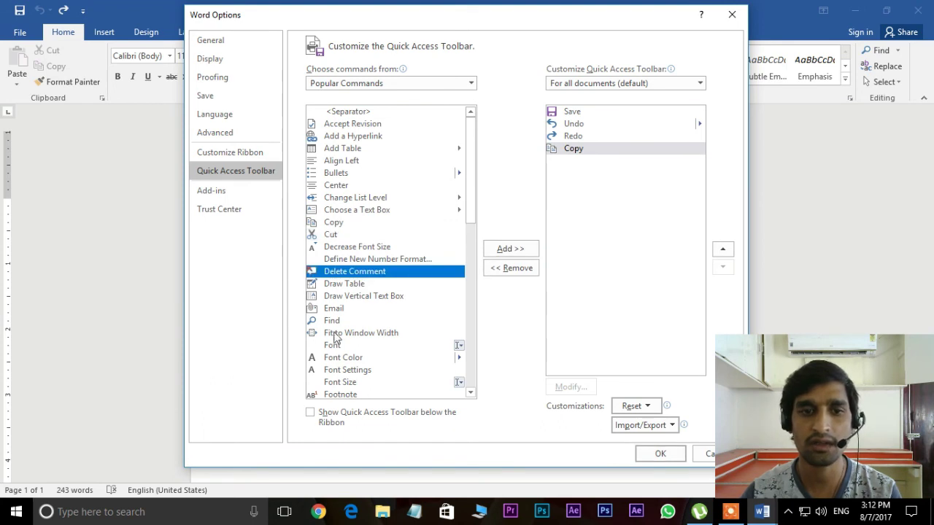
click(333, 235)
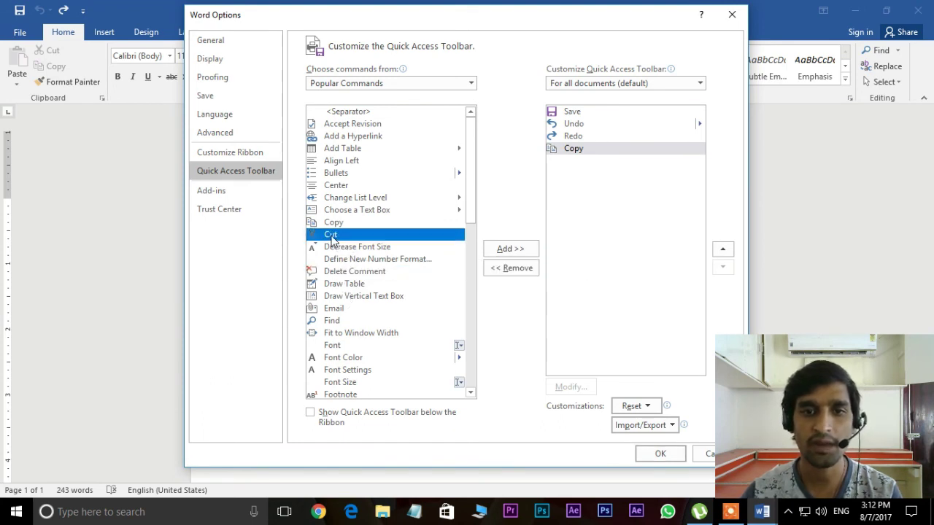
click(508, 249)
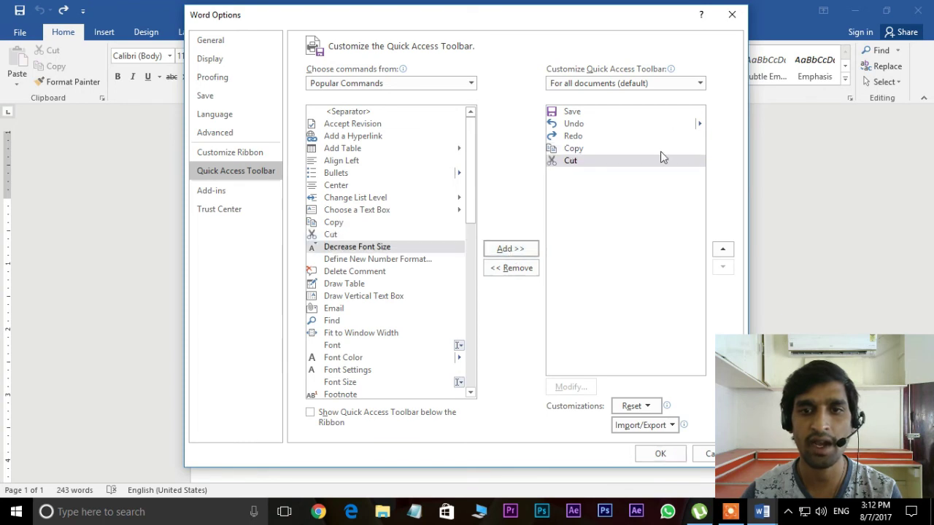
Remove Cut and Copy again and tick 'Show Quick Access Toolbar below the Ribbon'
click(583, 165)
click(510, 270)
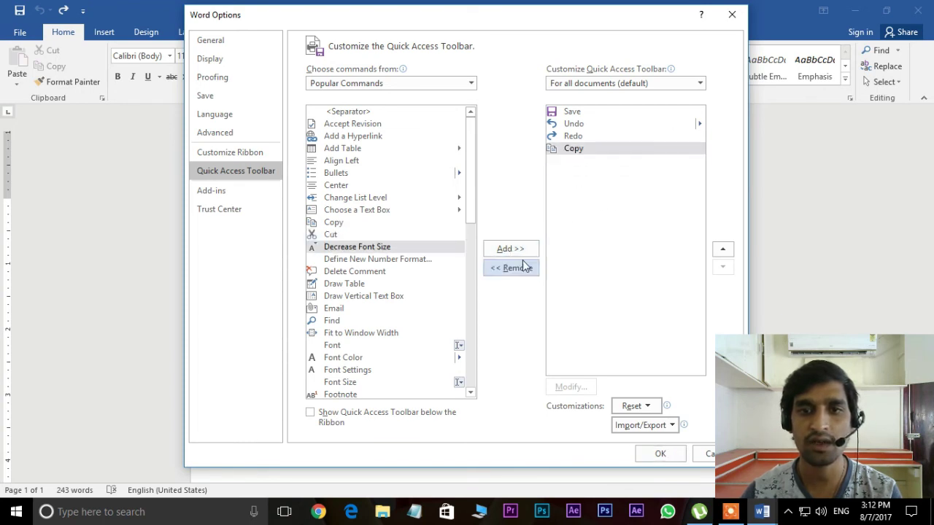
click(588, 151)
click(534, 270)
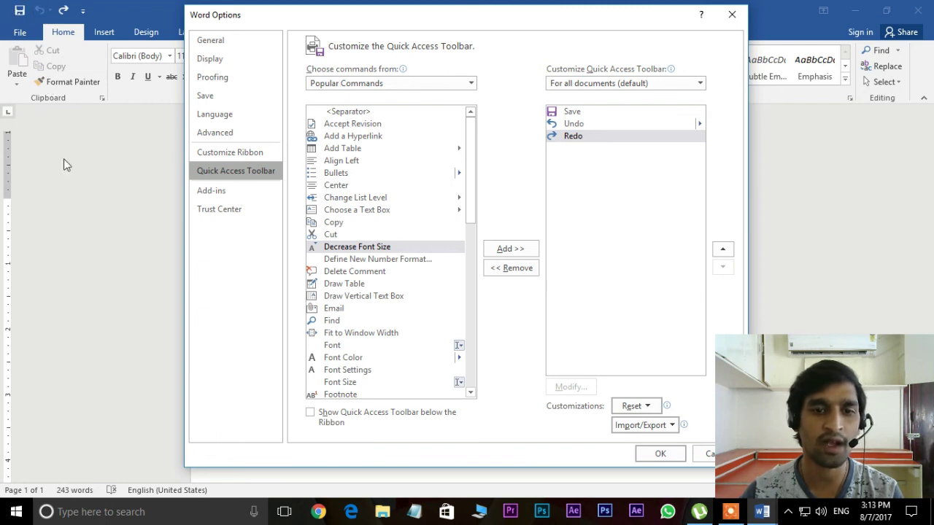
click(312, 416)
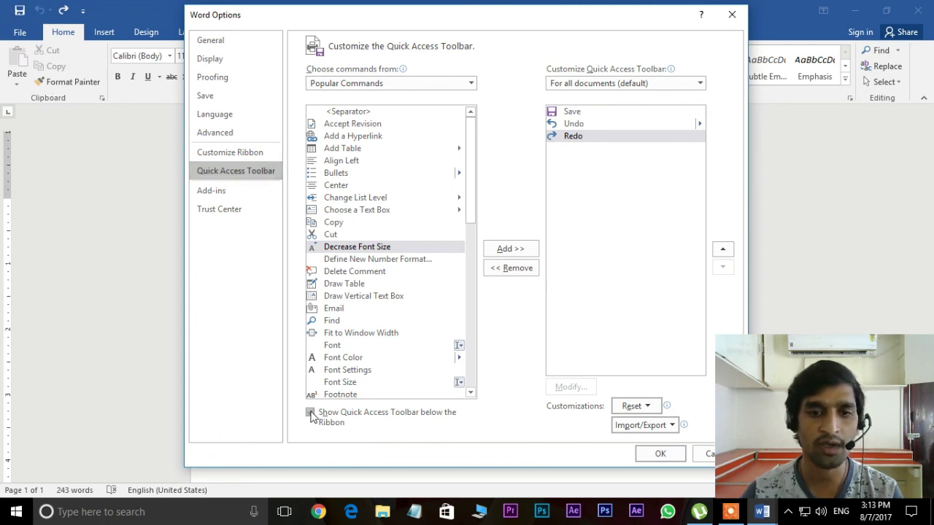
click(667, 457)
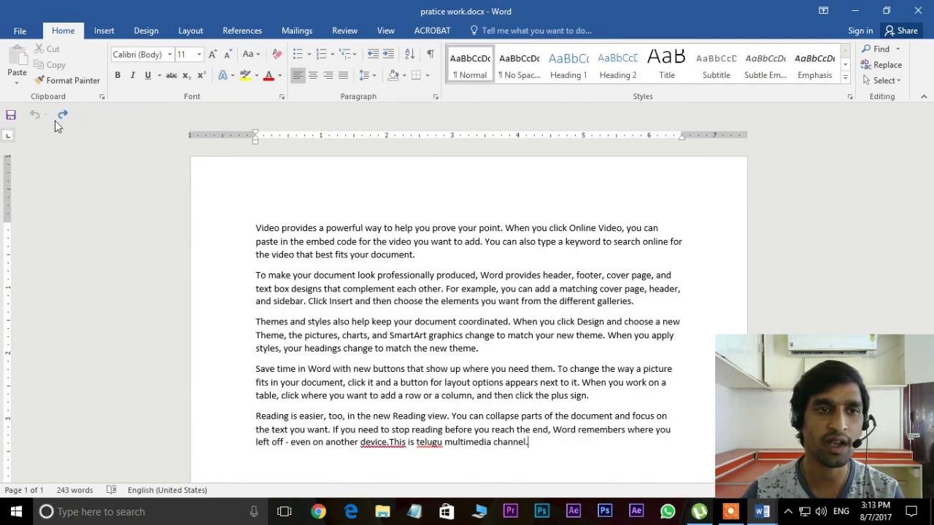
Untick 'Show Quick Access Toolbar below the Ribbon' in Word Options and apply
click(20, 31)
click(40, 377)
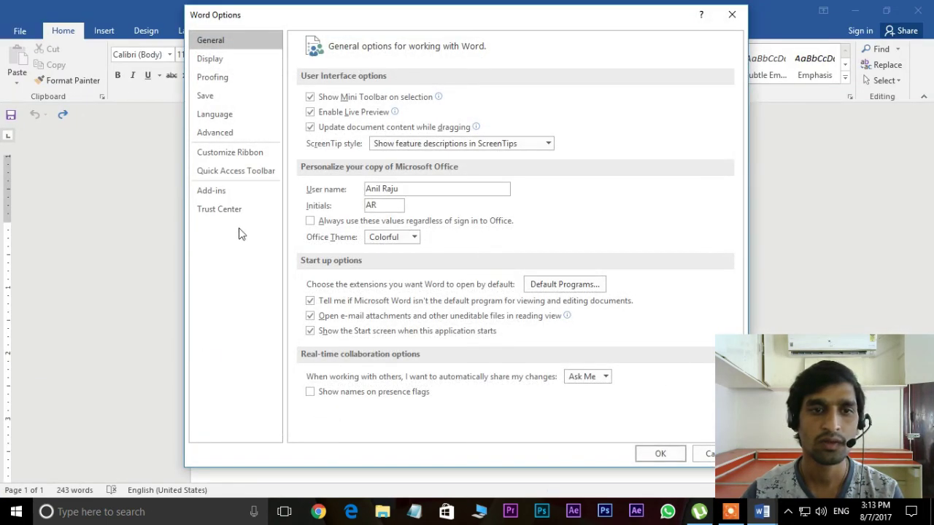
click(214, 172)
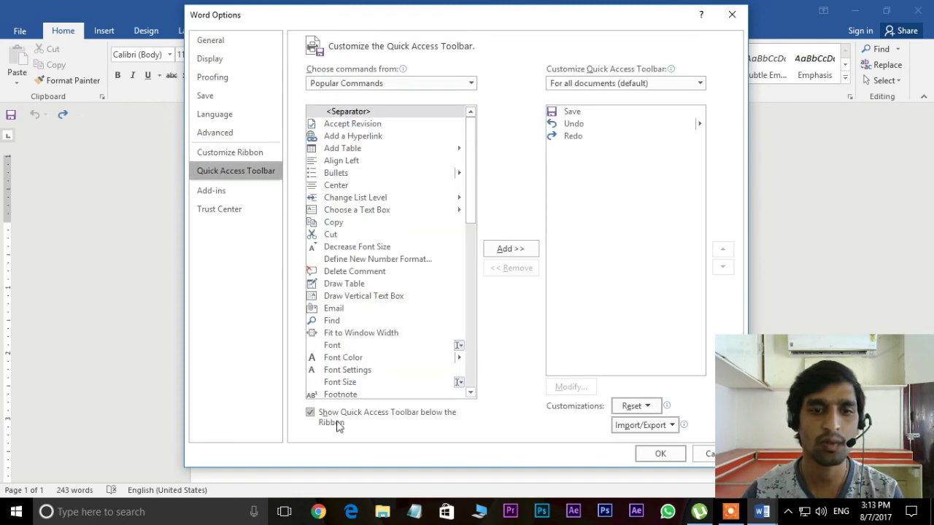
click(311, 413)
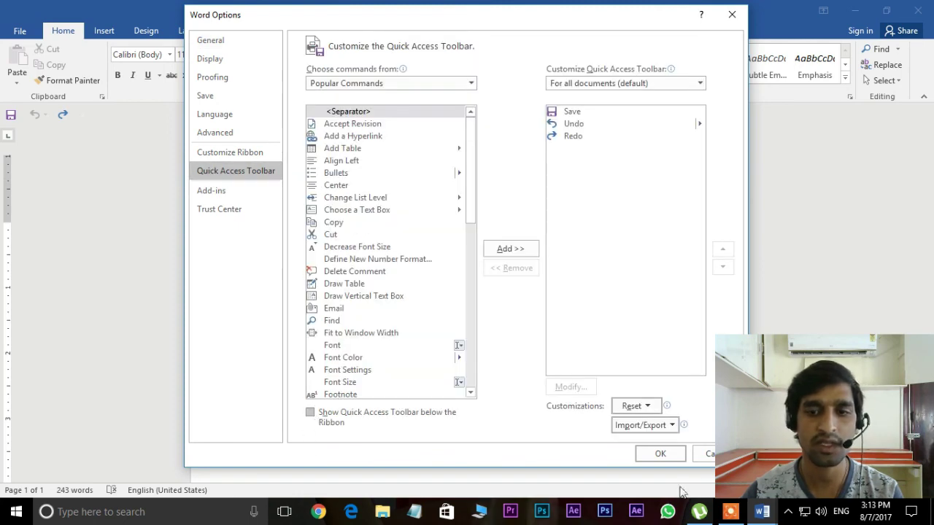
click(660, 454)
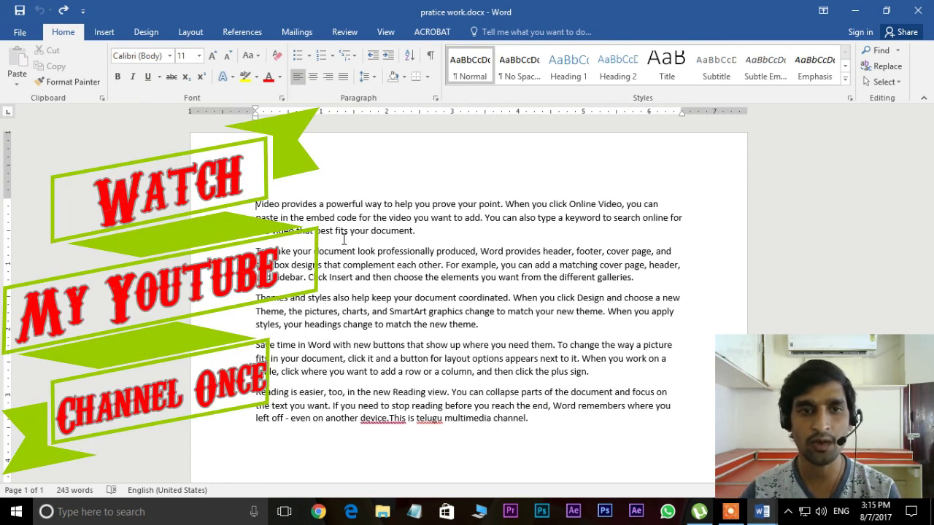
Delete all existing text and enter =rand() to generate sample paragraphs
drag(256, 204, 630, 453)
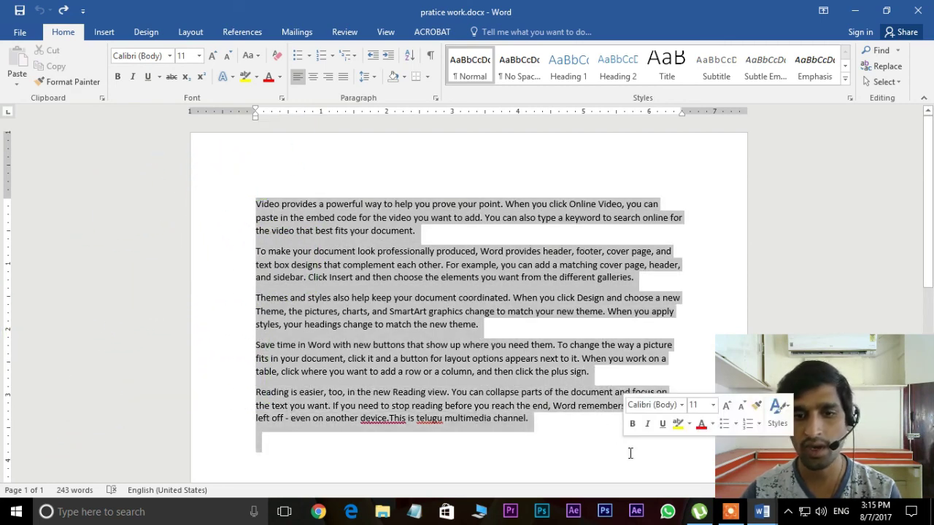
key(Delete)
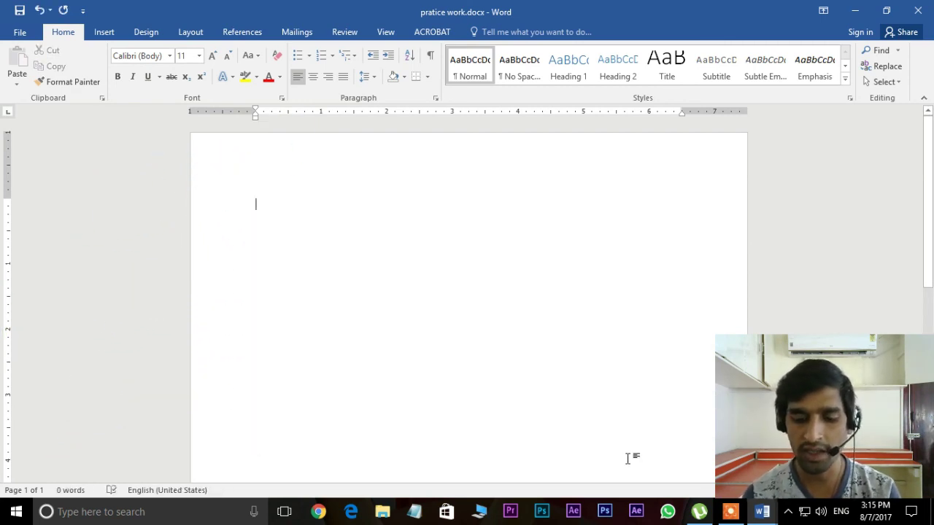
text(=rand()
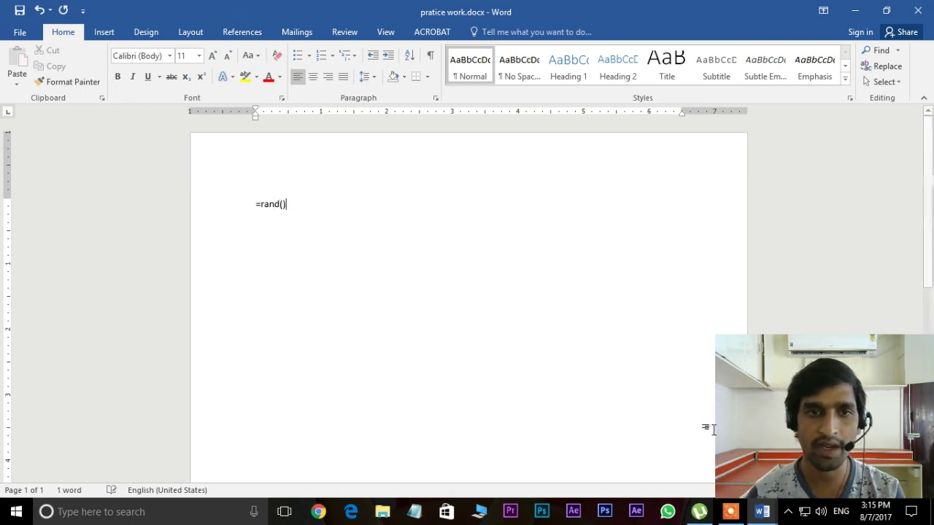
key(Return)
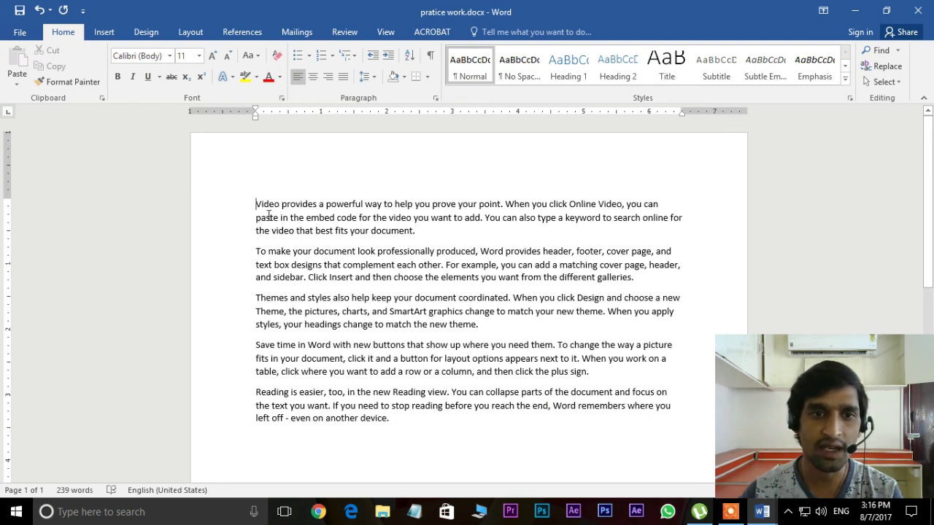
Practise selecting the first paragraph and first line of the sample text
drag(256, 205, 419, 241)
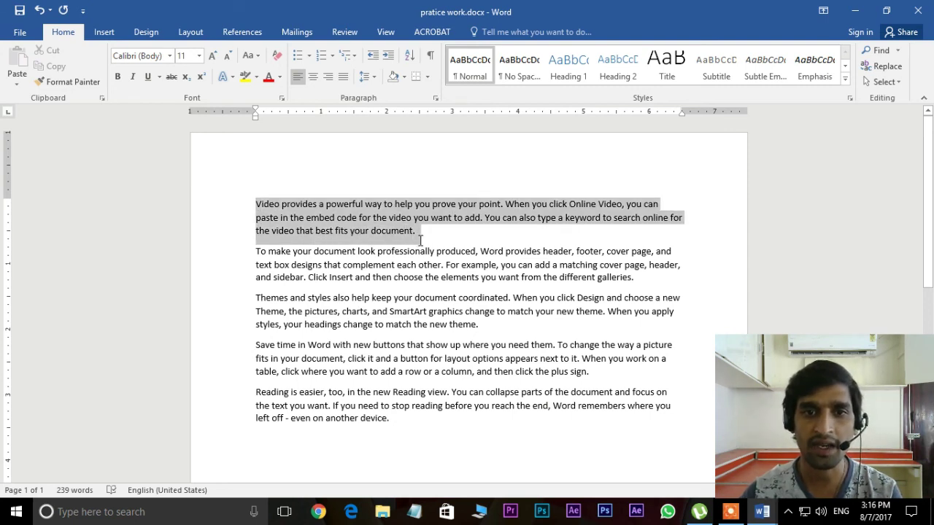
drag(414, 234, 414, 233)
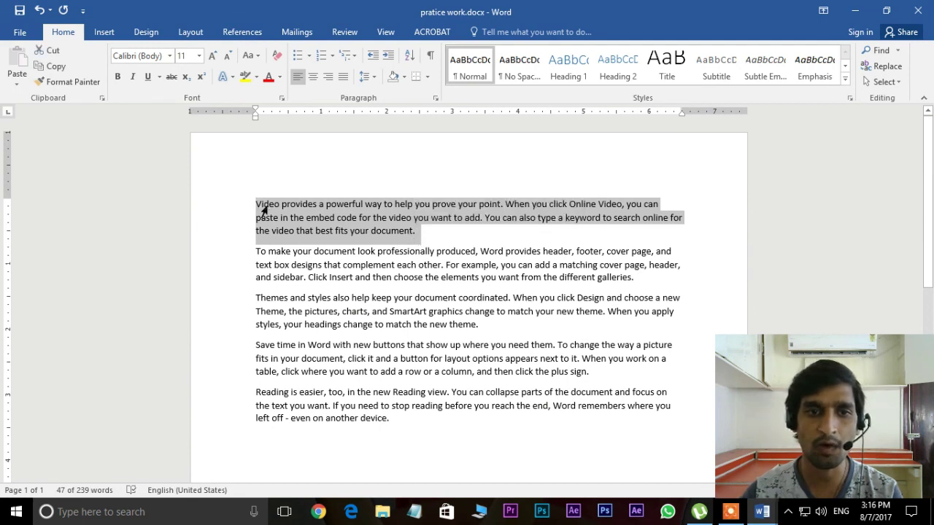
click(251, 209)
click(259, 208)
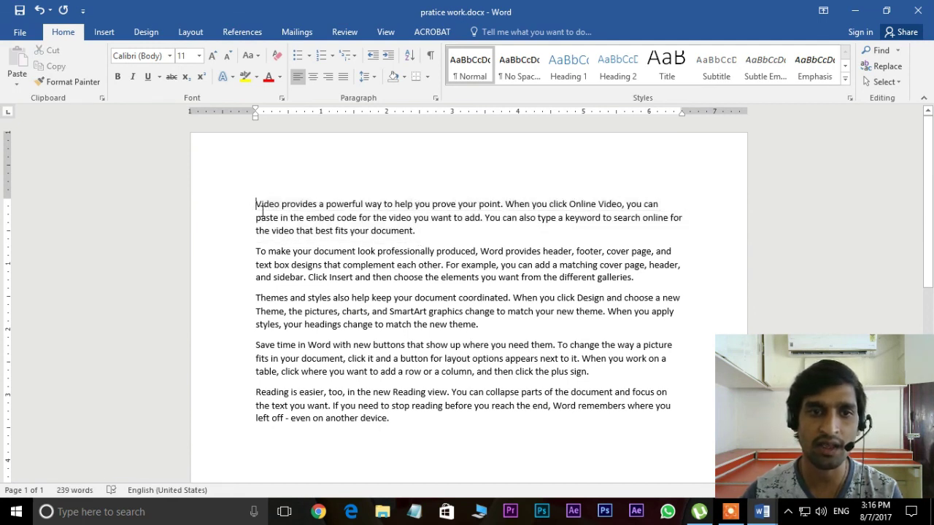
drag(265, 210, 399, 243)
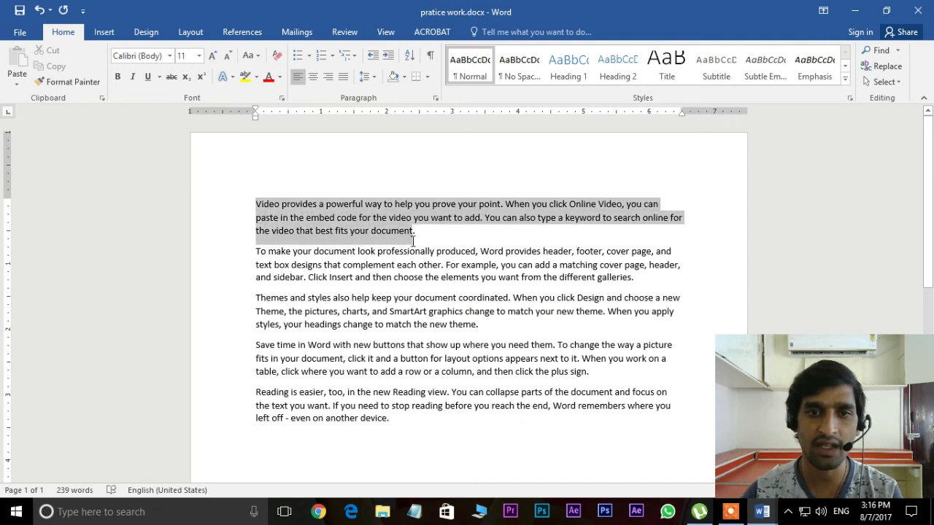
click(285, 232)
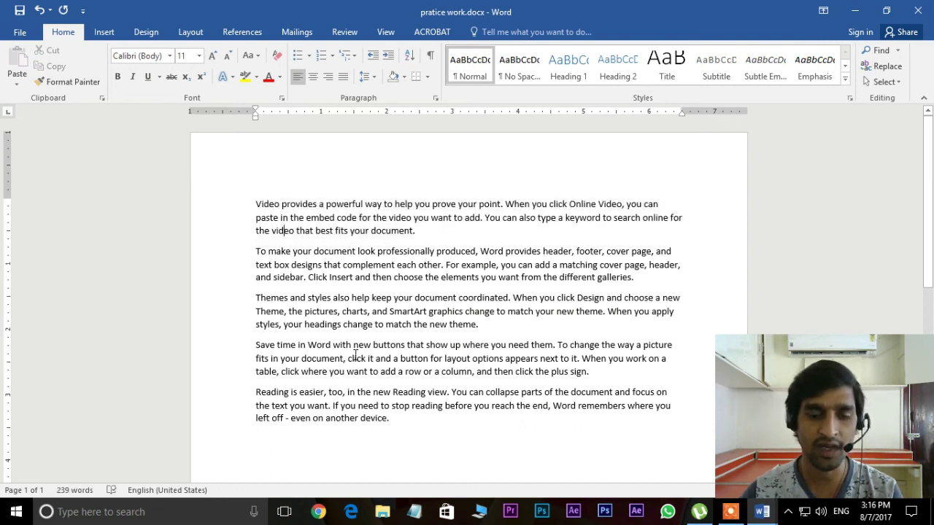
Select the whole document by triple-clicking the left margin, then with Ctrl+A
triple_click(255, 242)
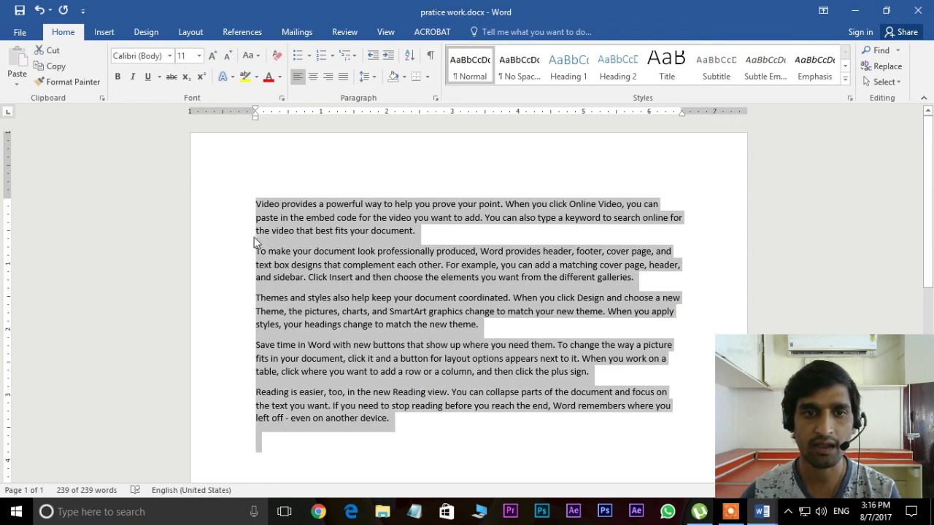
click(305, 231)
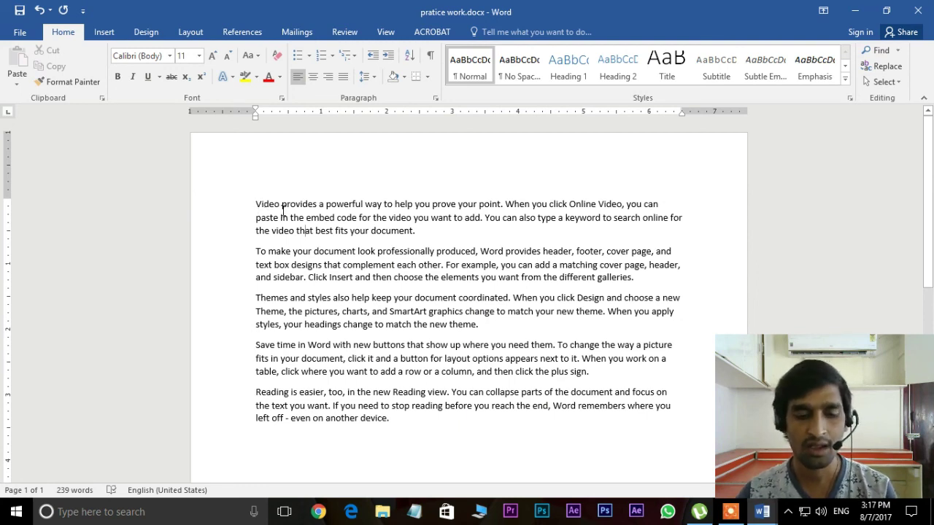
key(ctrl+a)
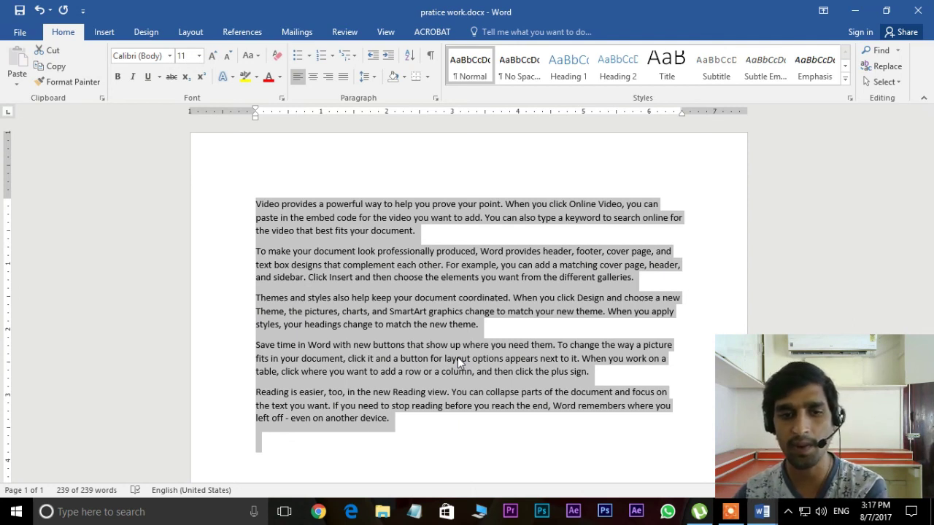
Delete all the selected sample text, leaving an empty page at 0 words
key(Delete)
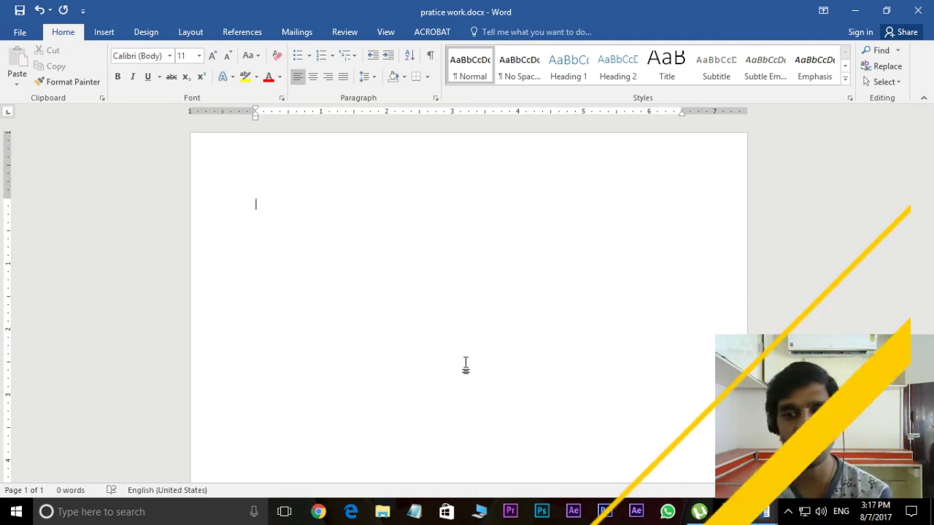